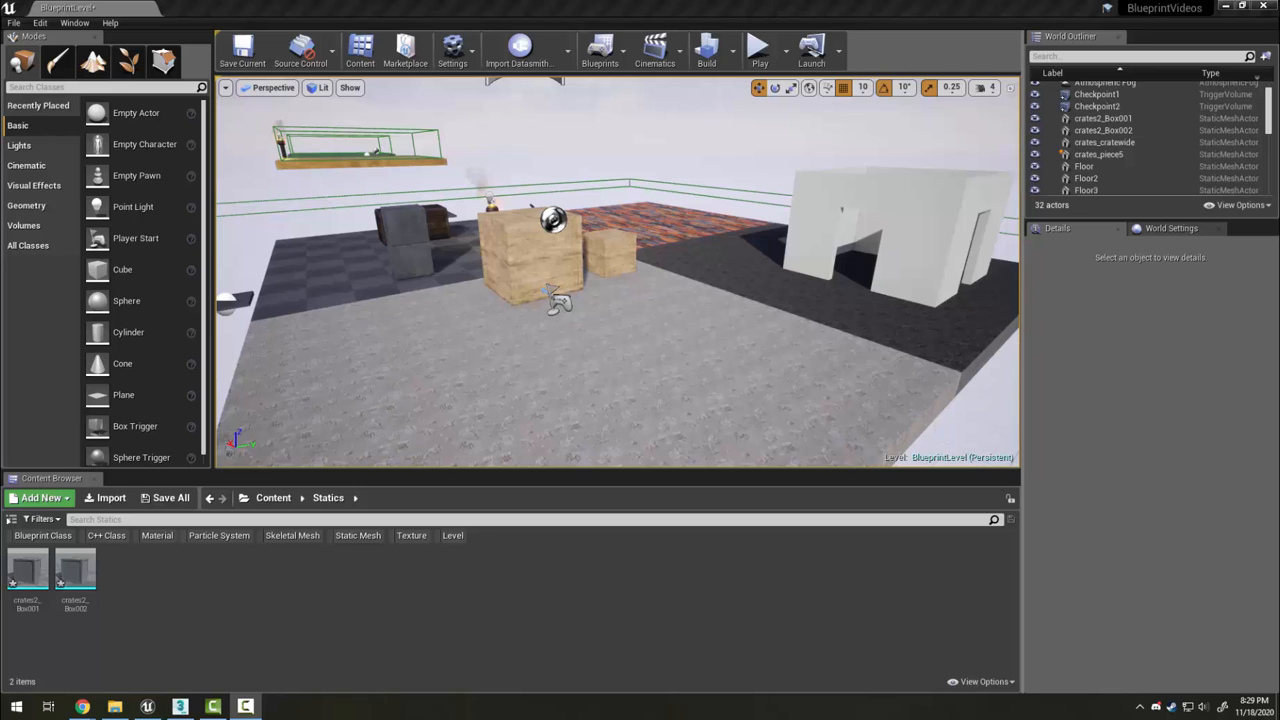
{"action": "mouse_move", "coordinate": [617, 300]}
{"action": "right_mouse_down"}
{"action": "mouse_move", "coordinate": [590, 290]}
{"action": "mouse_move", "coordinate": [610, 270]}
{"action": "mouse_move", "coordinate": [630, 281]}
{"action": "right_mouse_up"}
{"action": "key", "text": "w"}
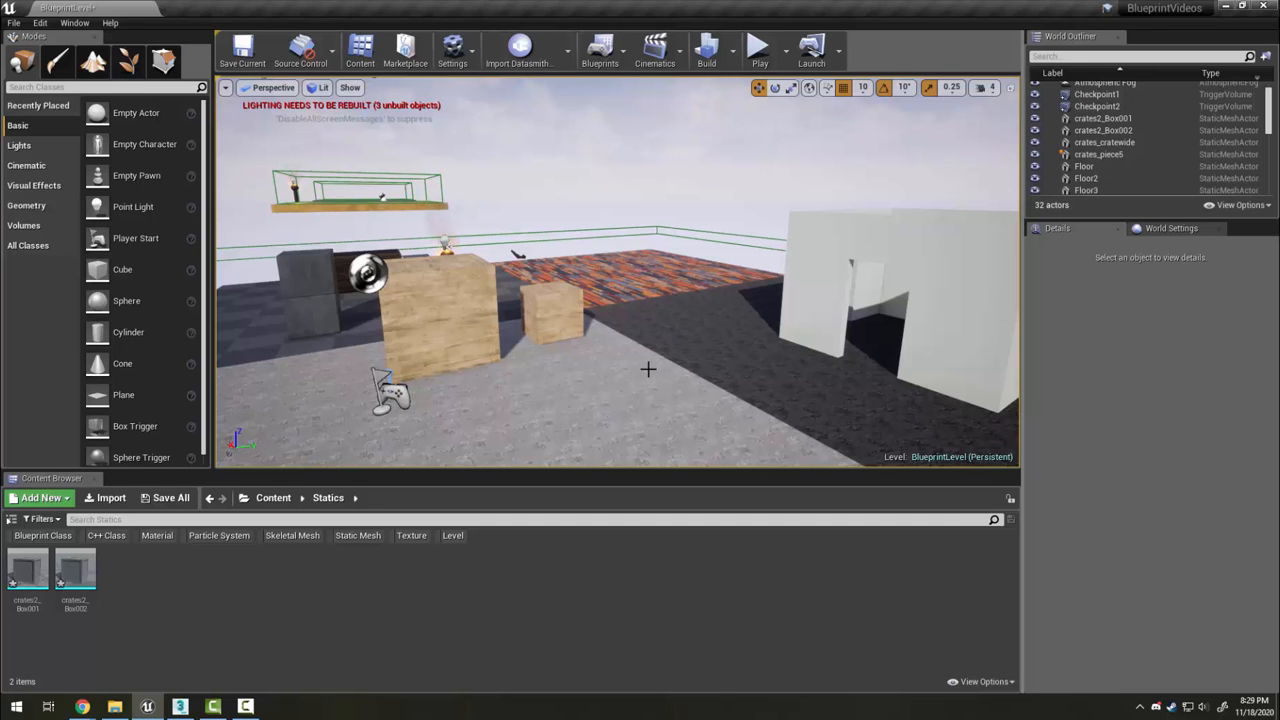
{"action": "right_click_drag", "start_coordinate": [603, 358], "coordinate": [580, 377]}
{"action": "key", "text": "d"}
{"action": "key", "text": "a"}
{"action": "key", "text": "w"}
{"action": "key", "text": "s"}
{"action": "key", "text": "a"}
{"action": "key", "text": "d"}
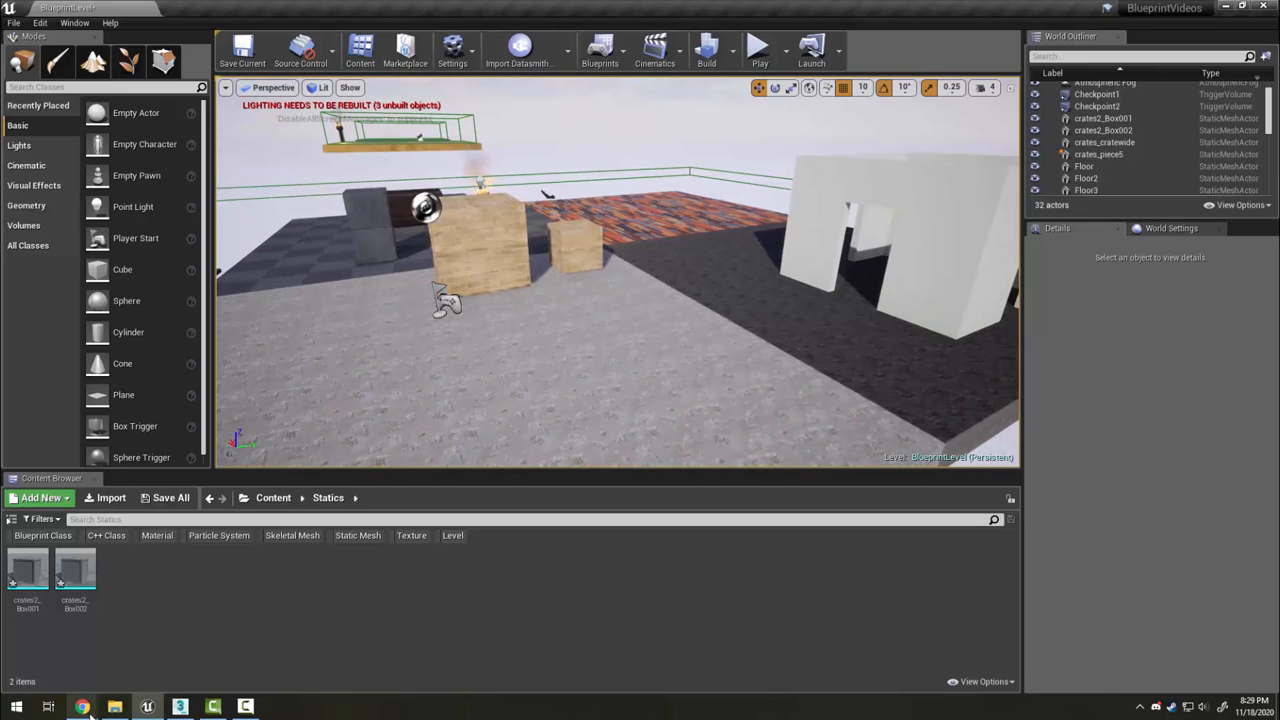
Switch to the Chrome browser and browse the featured models in the Sketchfab newsfeed
{"action": "mouse_move", "coordinate": [86, 707]}
{"action": "left_click", "coordinate": [215, 660]}
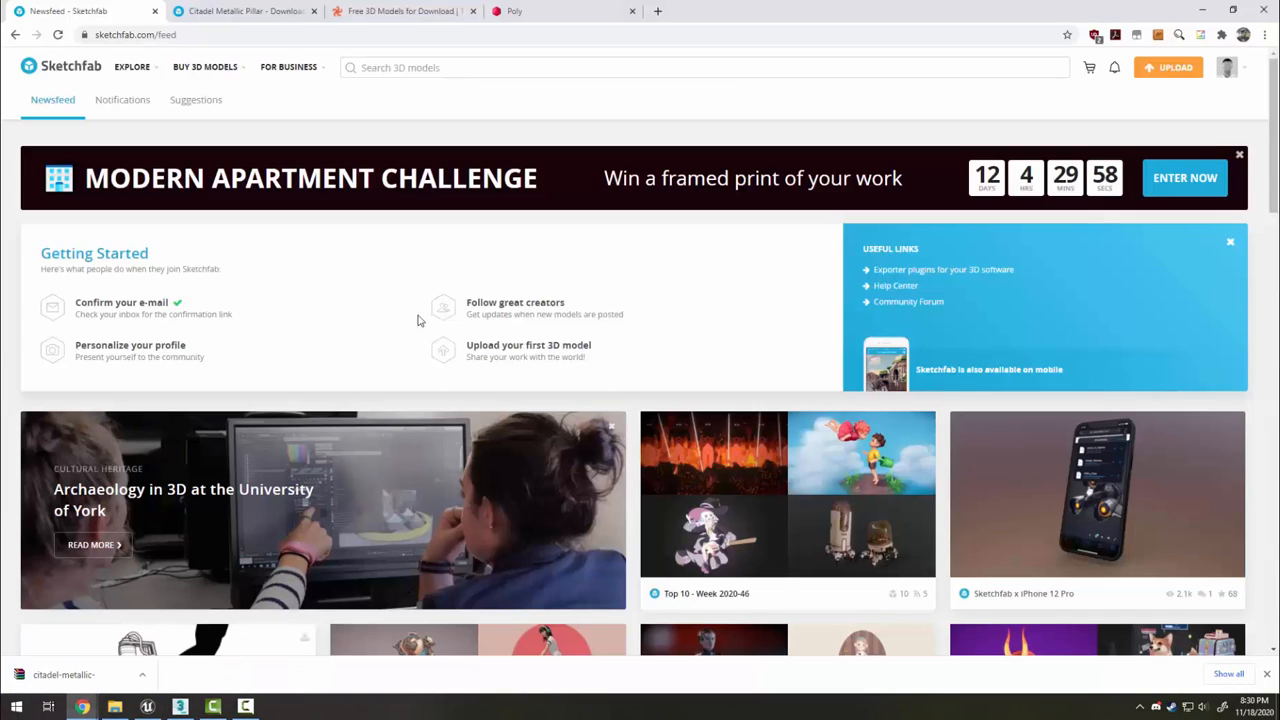
{"action": "scroll", "coordinate": [348, 281], "scroll_direction": "down", "scroll_amount": 6}
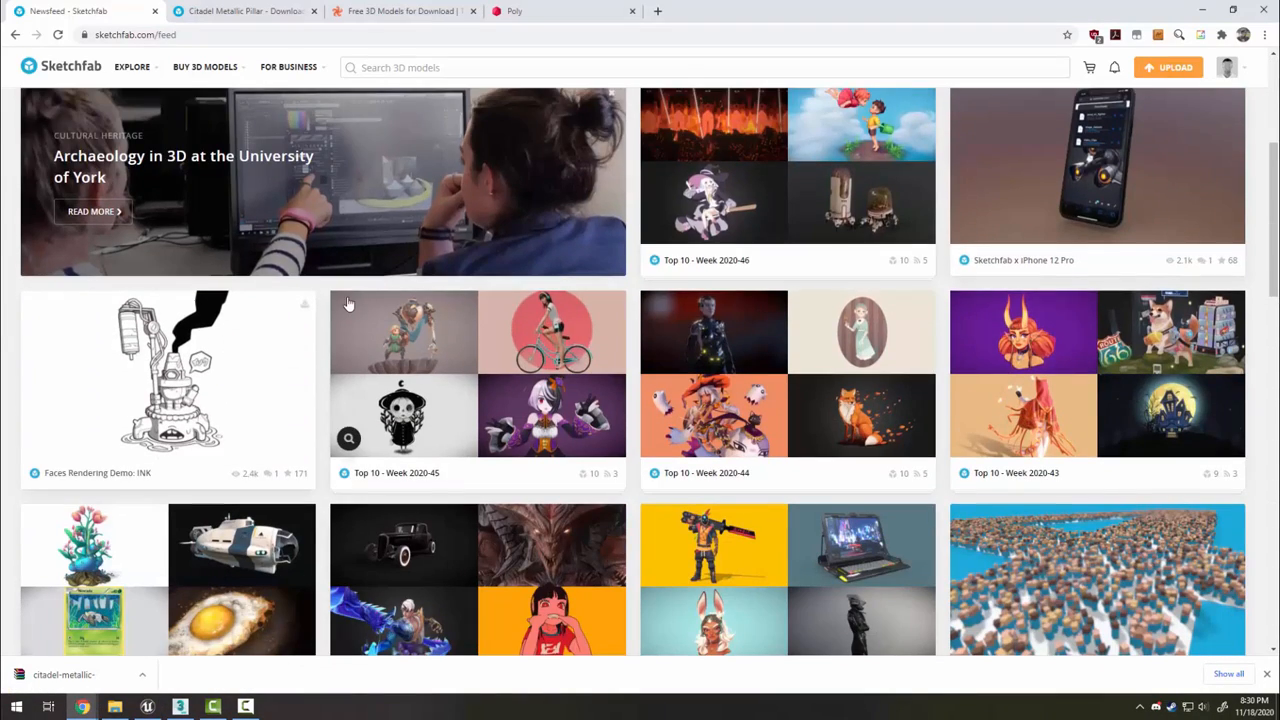
{"action": "scroll", "coordinate": [336, 338], "scroll_direction": "down", "scroll_amount": 7}
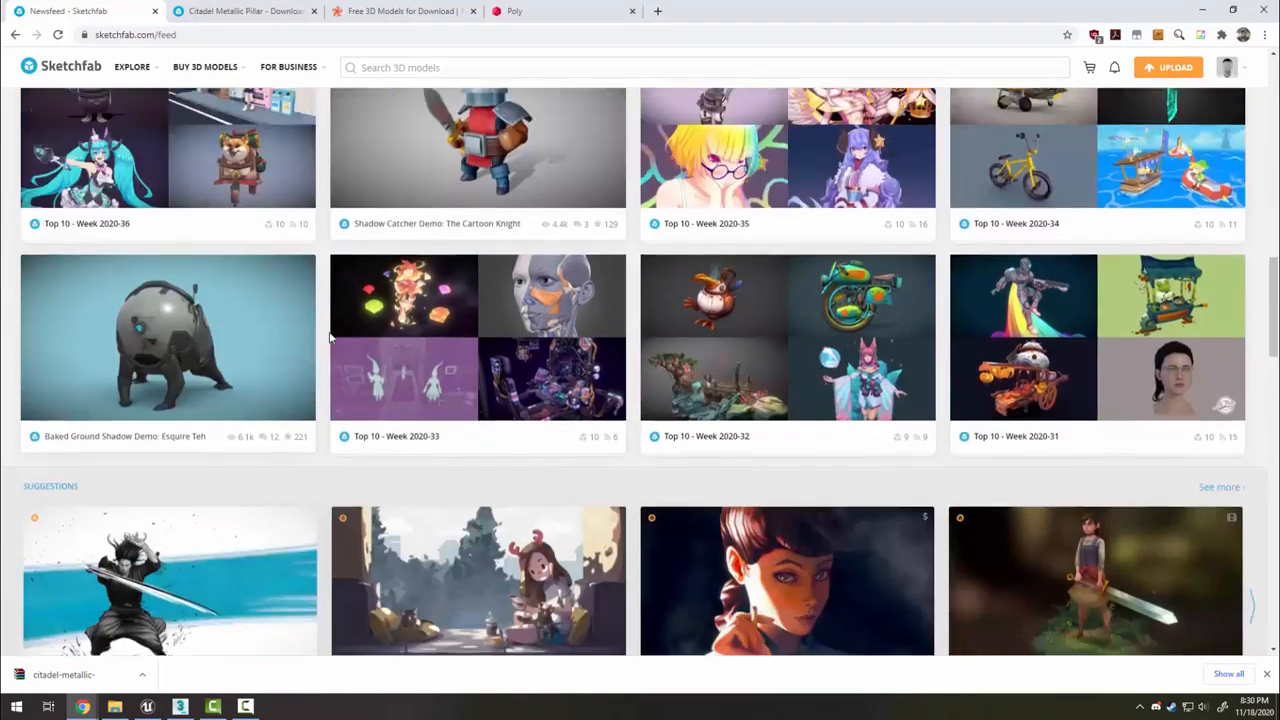
{"action": "scroll", "coordinate": [330, 338], "scroll_direction": "down", "scroll_amount": 1}
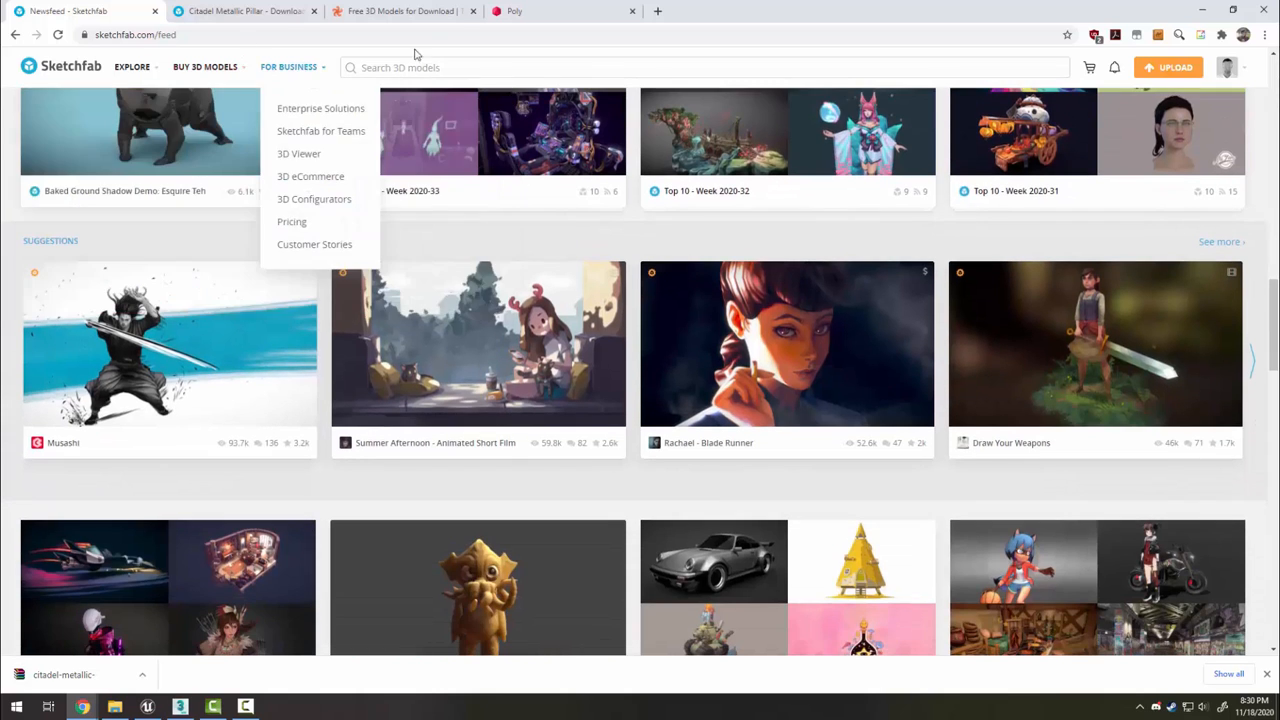
Search Sketchfab for "castles" and look through the models found
{"action": "left_click", "coordinate": [421, 67]}
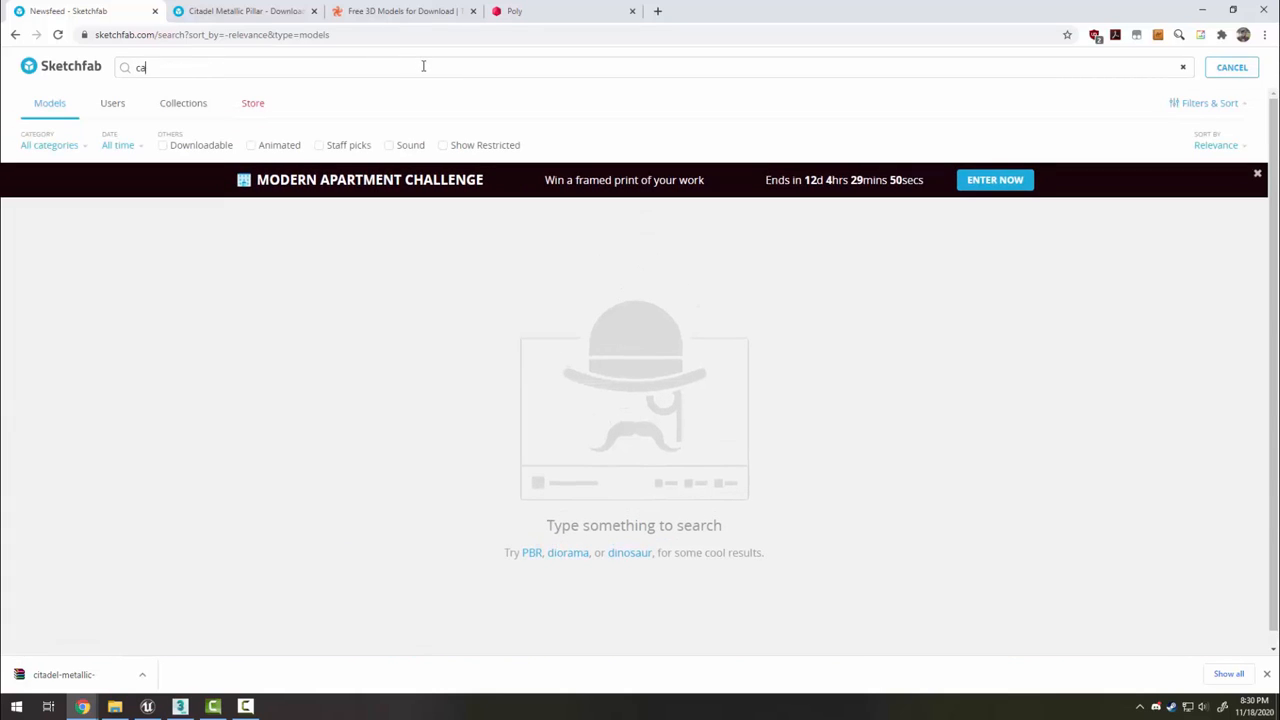
{"action": "type", "text": "castles"}
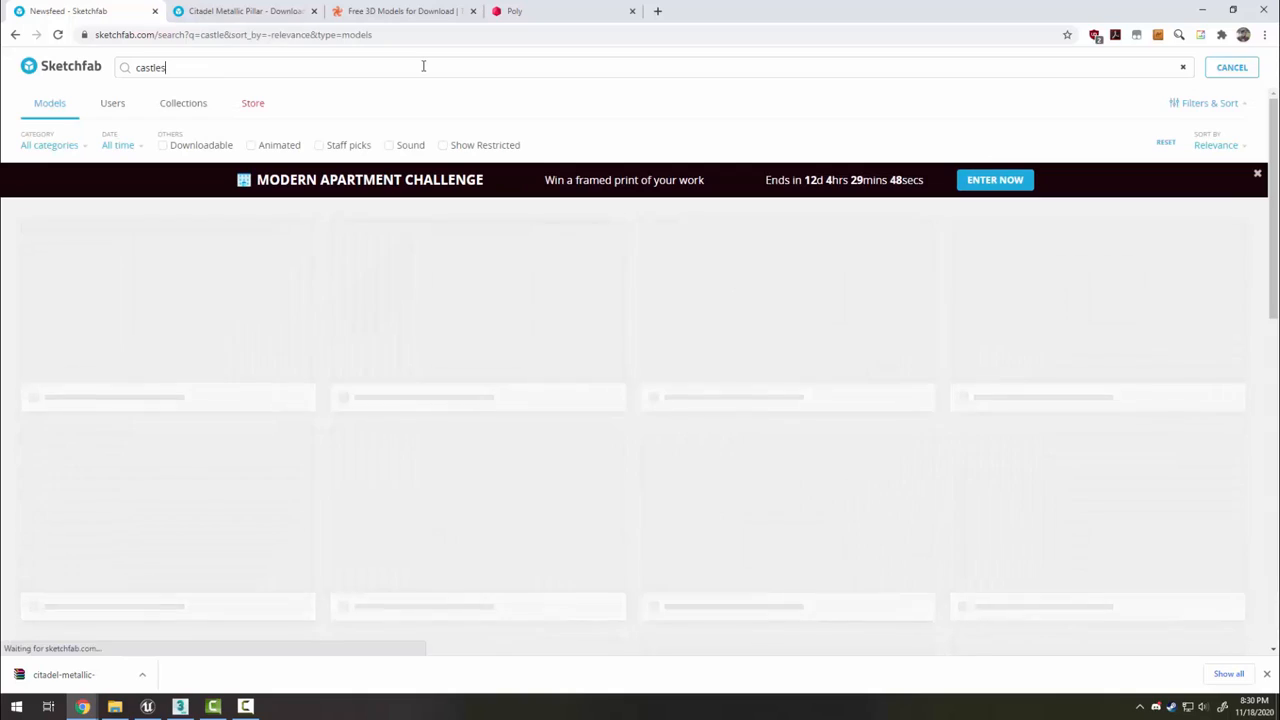
{"action": "scroll", "coordinate": [703, 357], "scroll_direction": "down", "scroll_amount": 6}
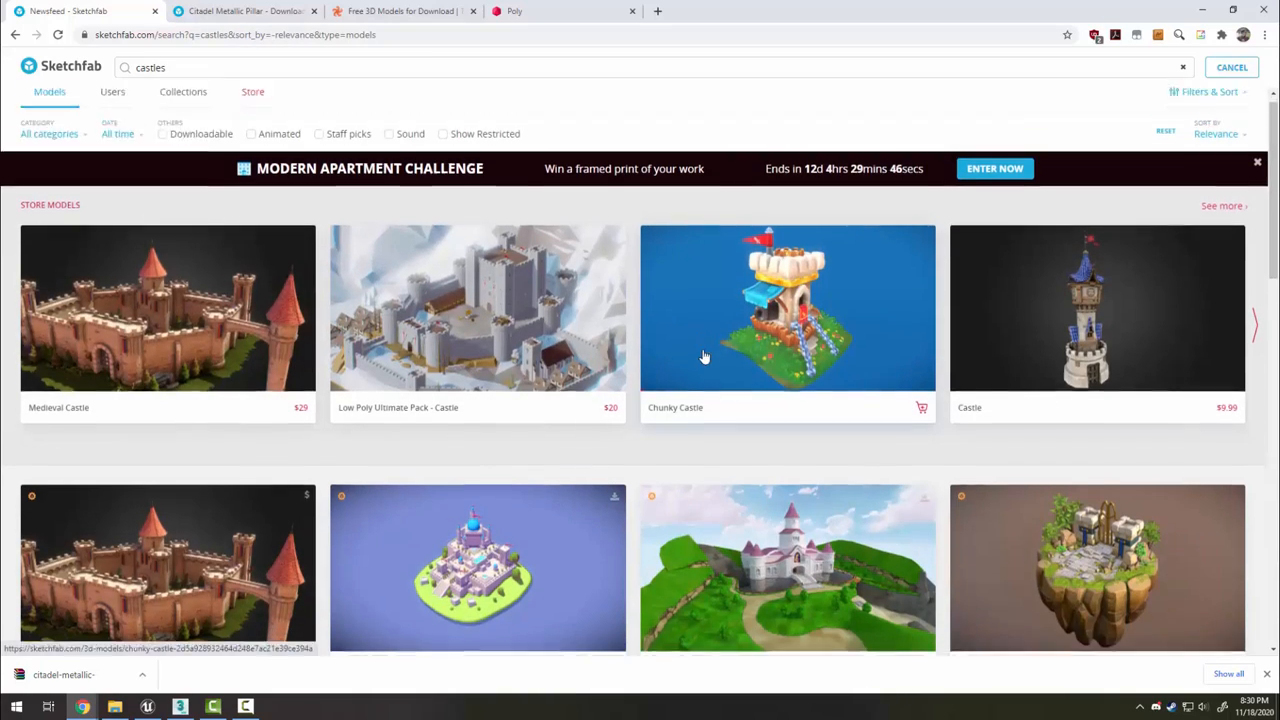
{"action": "scroll", "coordinate": [725, 368], "scroll_direction": "down", "scroll_amount": 6}
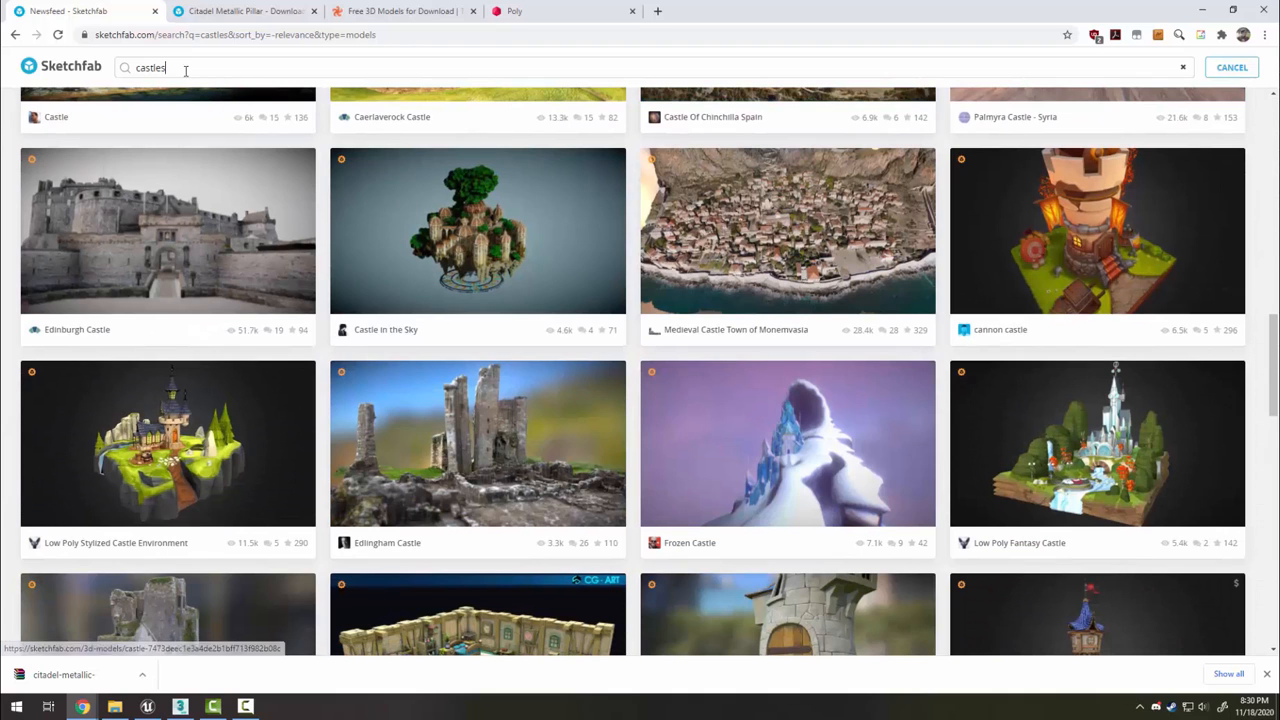
Search Sketchfab for "crates", limit the results to downloadable models, and look through them
{"action": "double_click", "coordinate": [143, 69]}
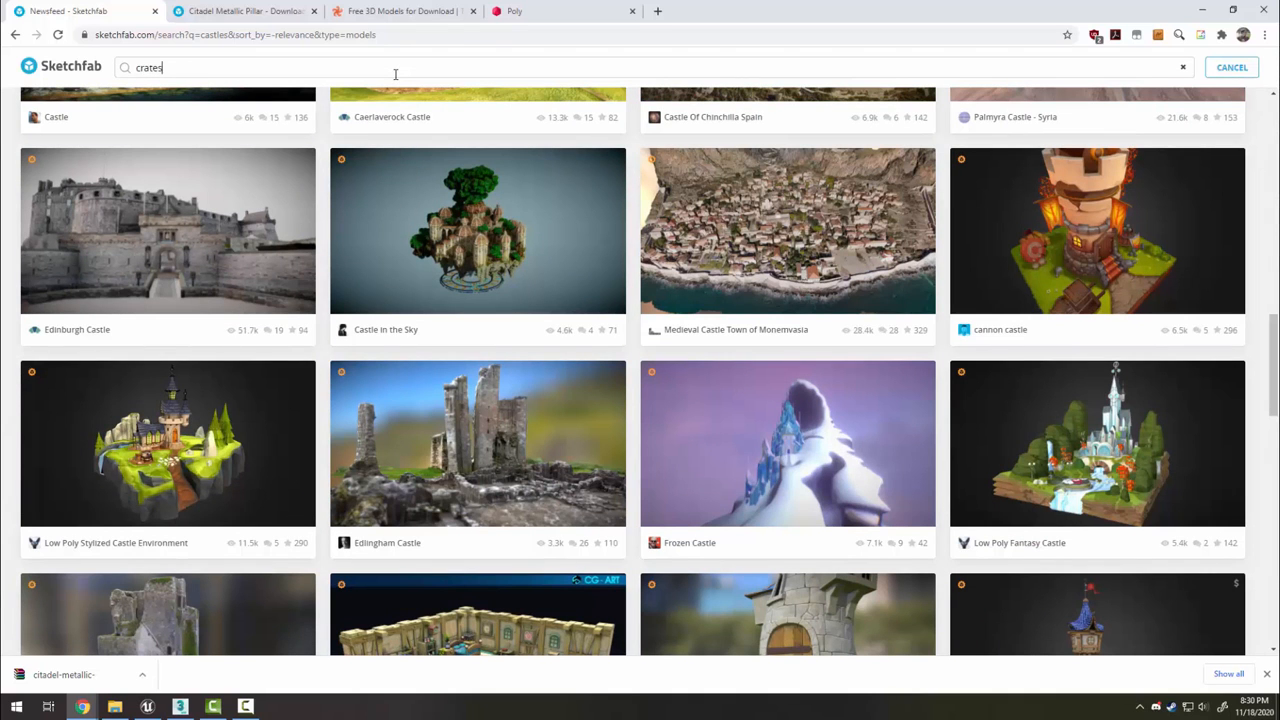
{"action": "key", "text": "Return"}
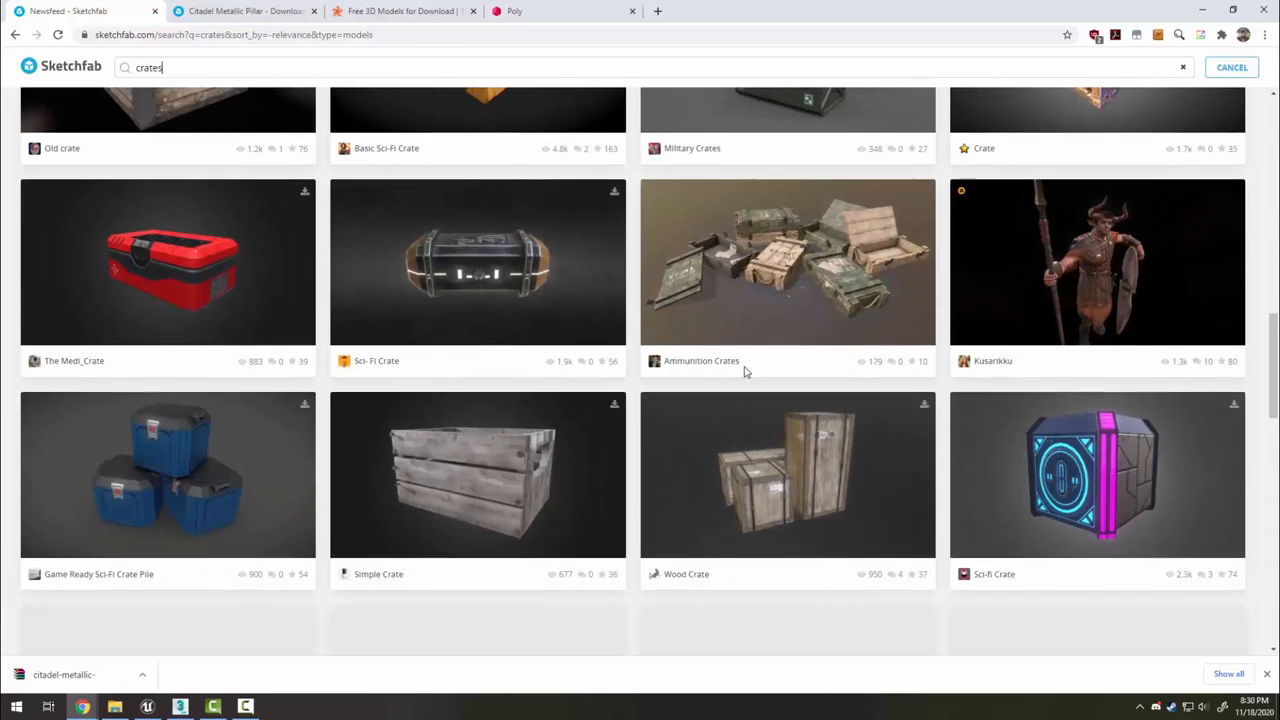
{"action": "scroll", "coordinate": [744, 371], "scroll_direction": "up", "scroll_amount": 6}
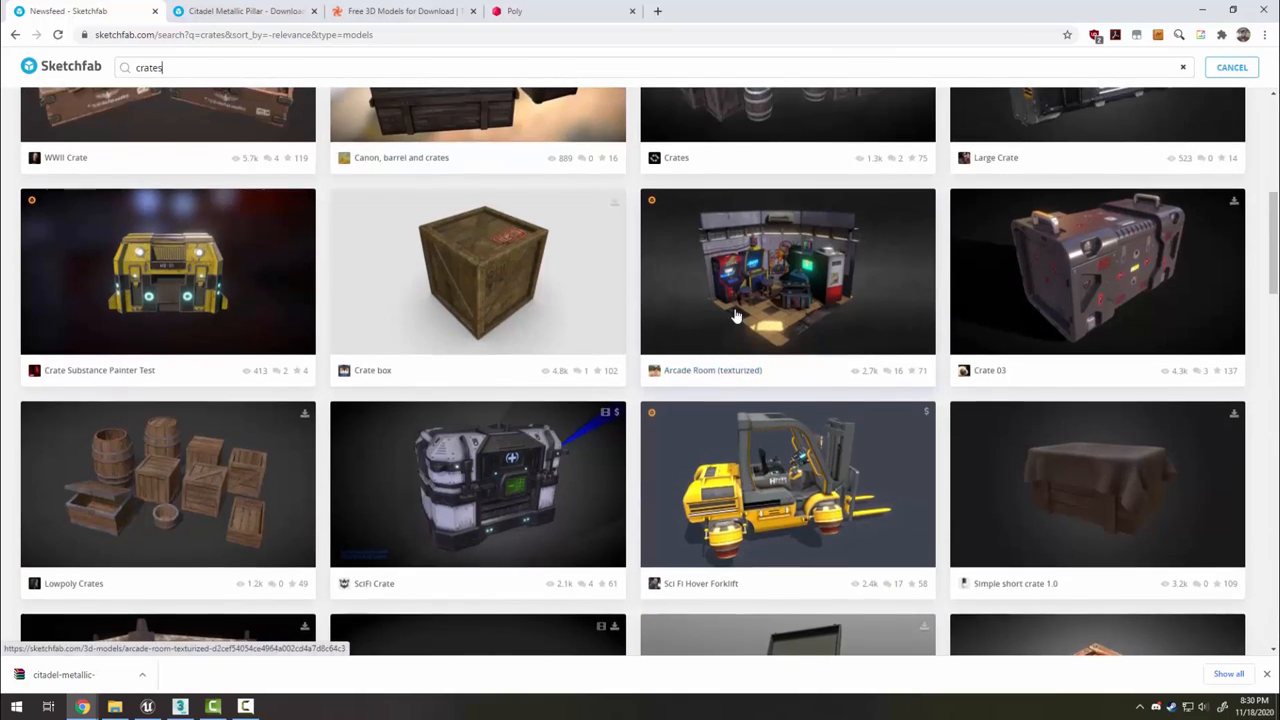
{"action": "scroll", "coordinate": [735, 316], "scroll_direction": "up", "scroll_amount": 2}
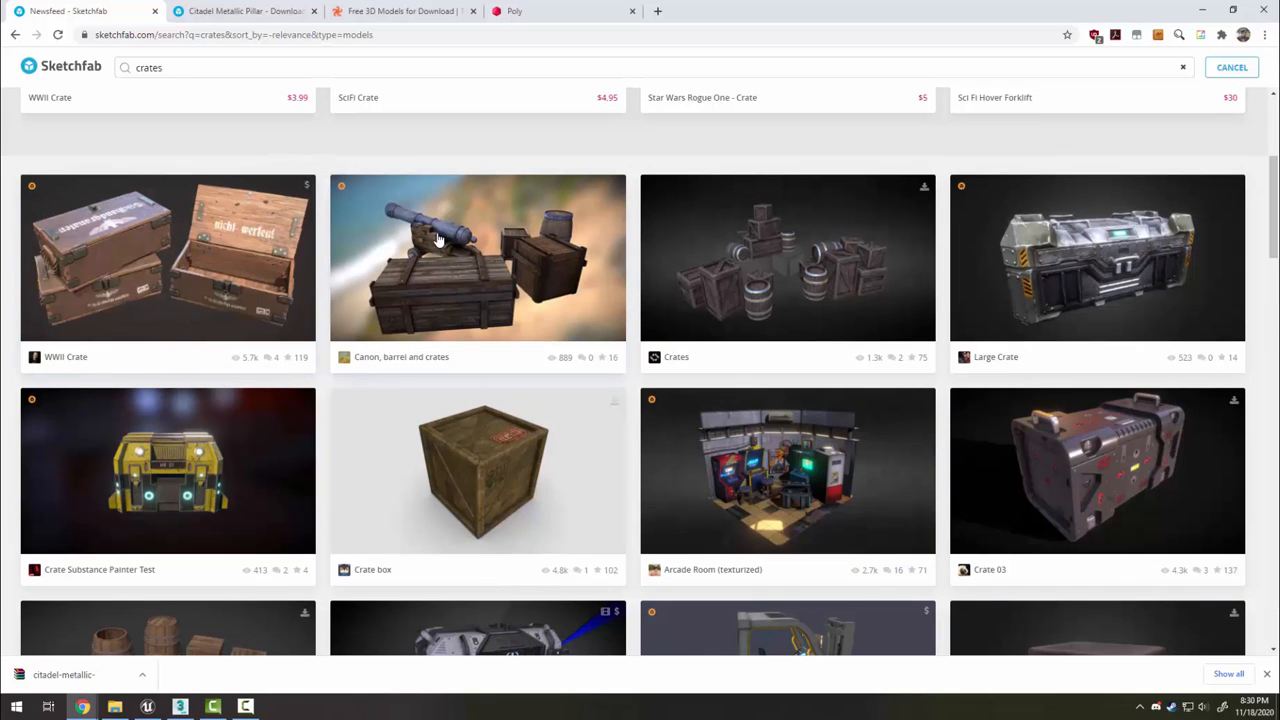
{"action": "scroll", "coordinate": [345, 280], "scroll_direction": "up", "scroll_amount": 3}
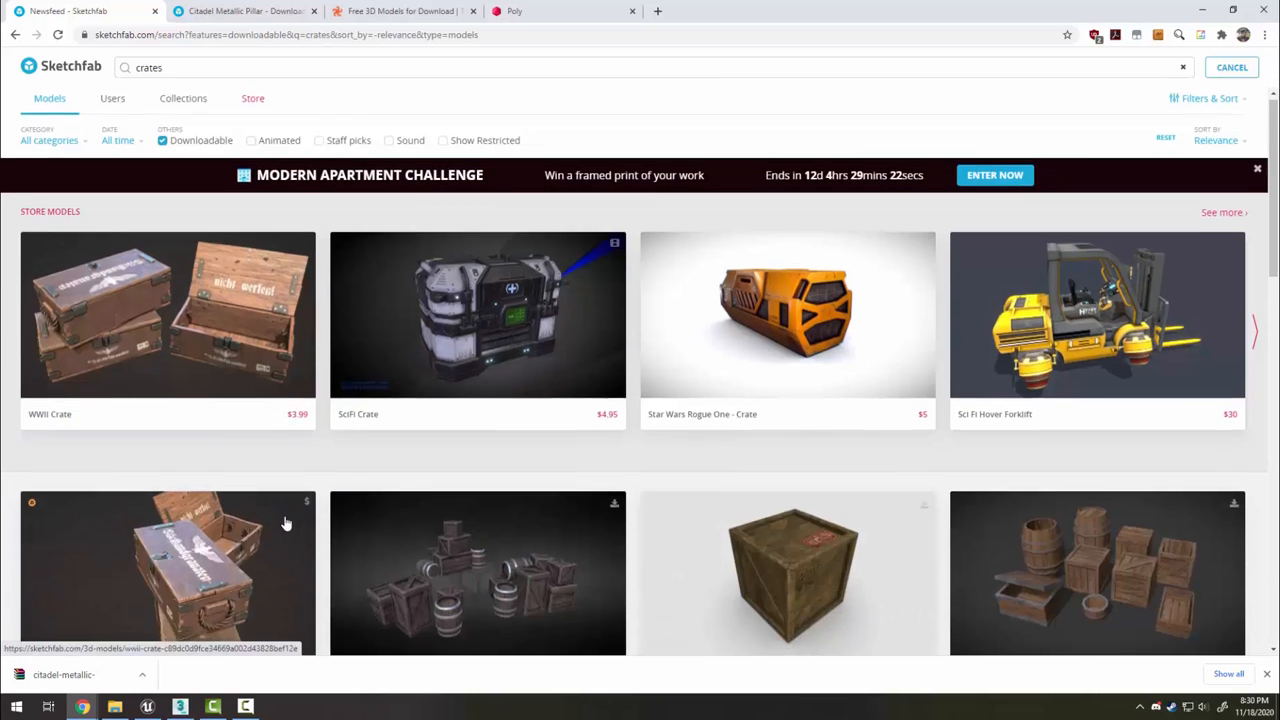
{"action": "scroll", "coordinate": [286, 523], "scroll_direction": "down", "scroll_amount": 3}
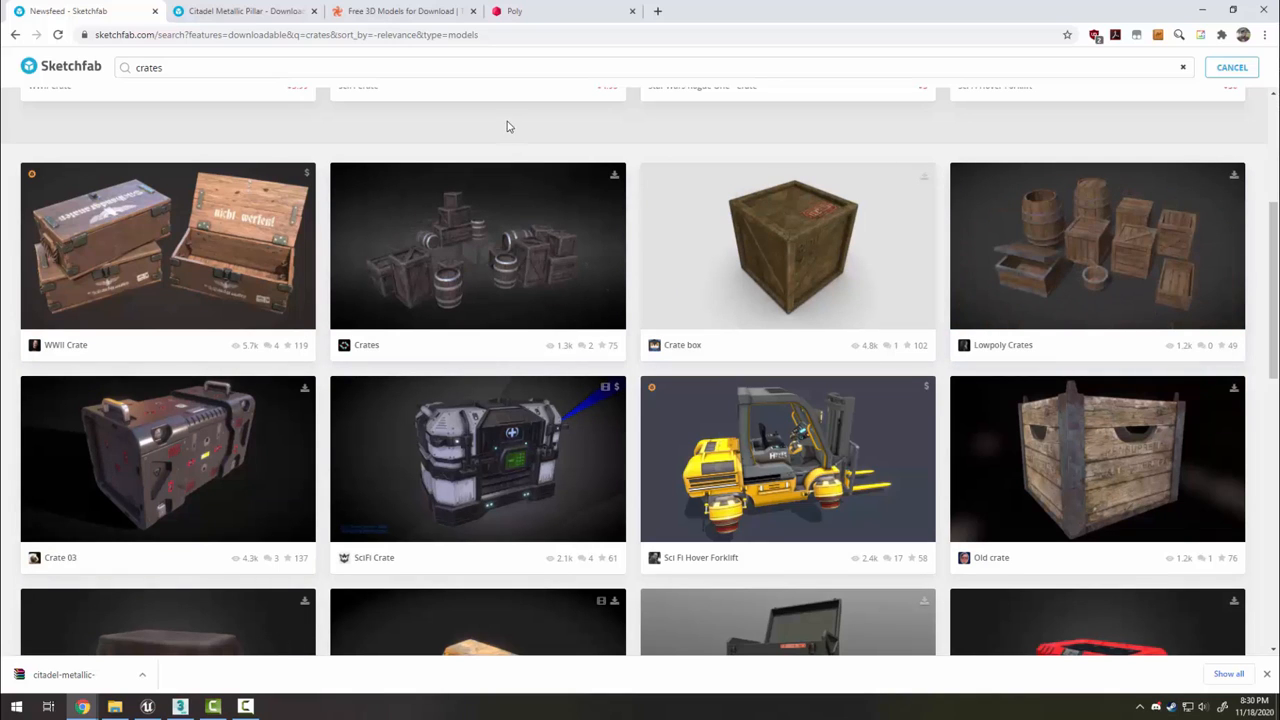
Look through the free 3D models on TurboSquid and the featured models on Poly
{"action": "left_click", "coordinate": [390, 11]}
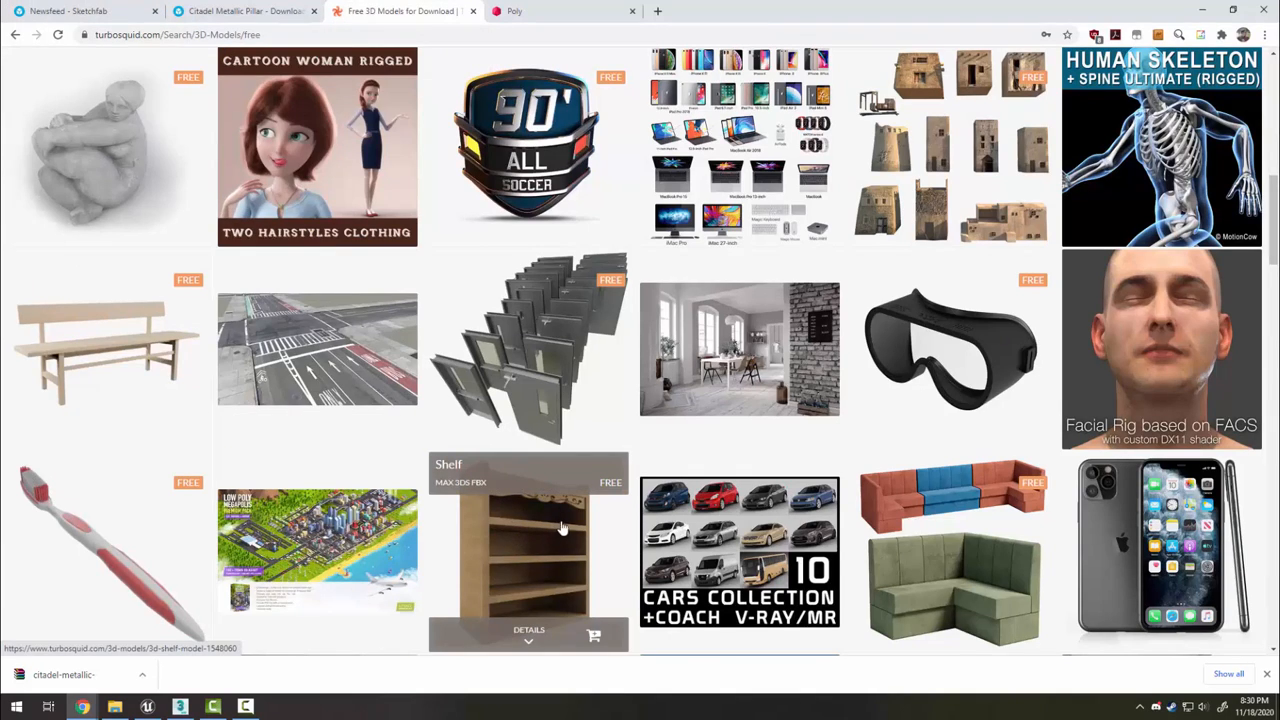
{"action": "scroll", "coordinate": [560, 528], "scroll_direction": "up", "scroll_amount": 1}
{"action": "left_click", "coordinate": [557, 13]}
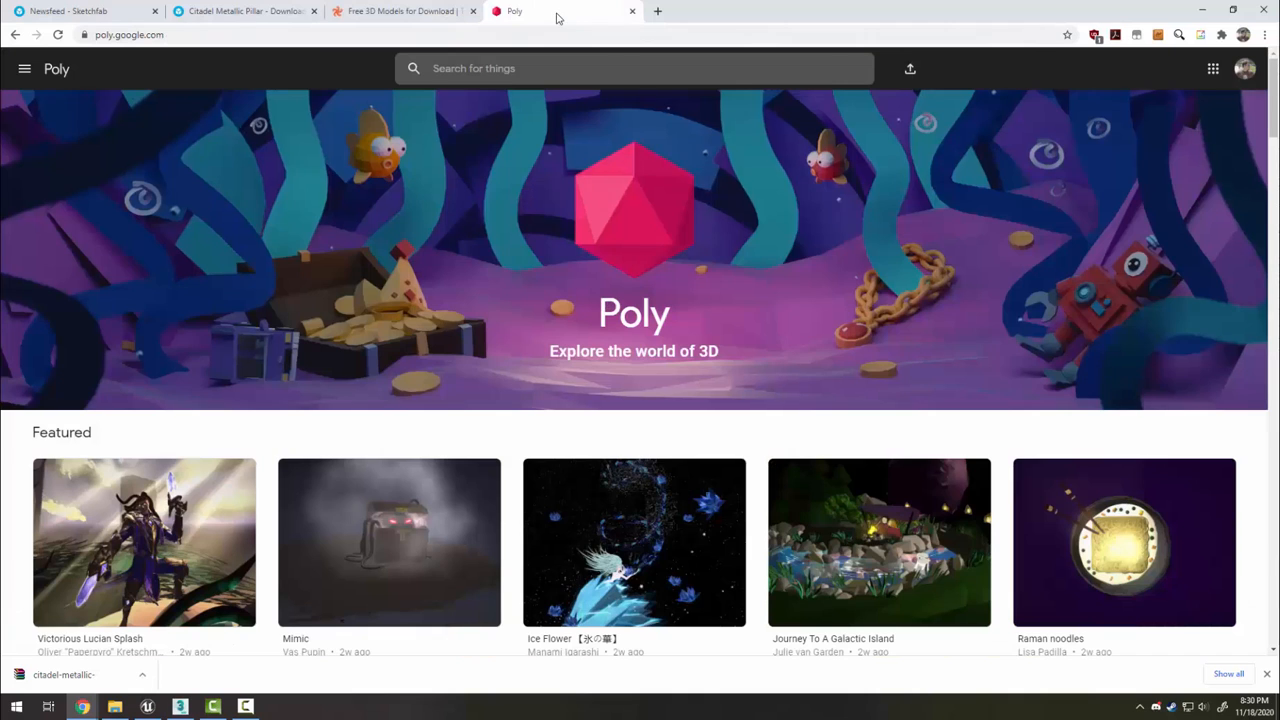
{"action": "scroll", "coordinate": [560, 280], "scroll_direction": "down", "scroll_amount": 2}
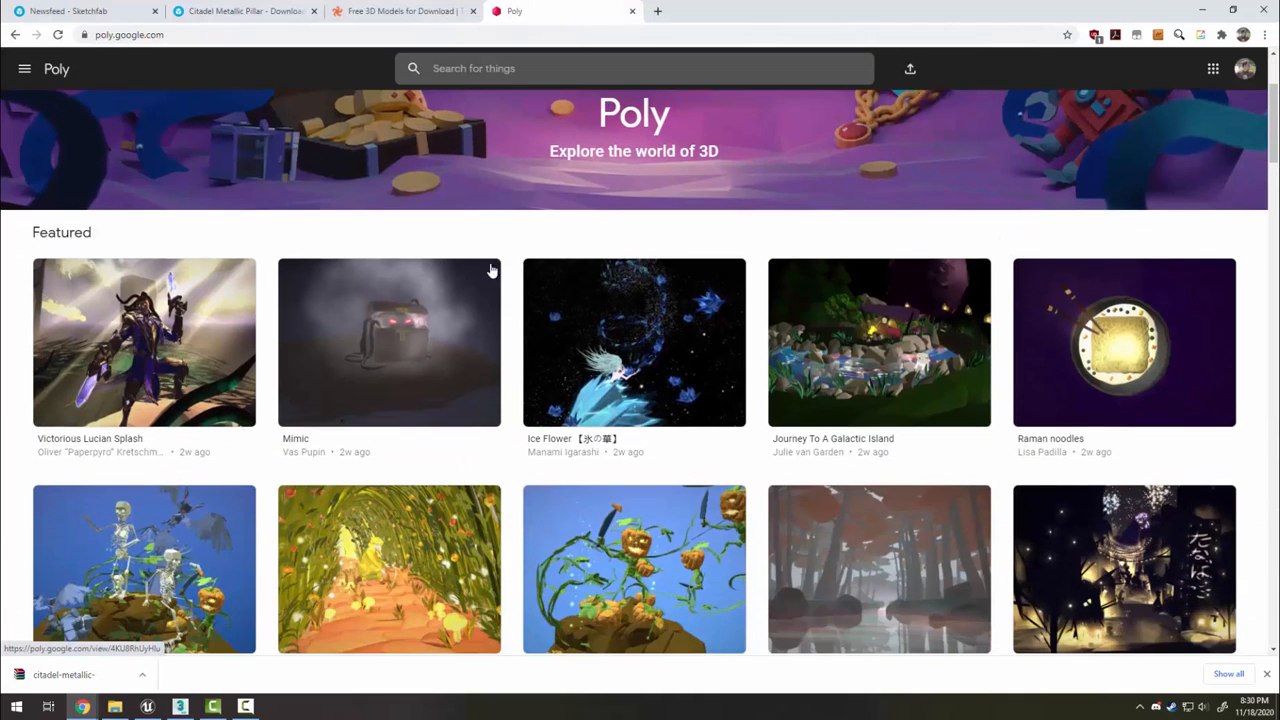
{"action": "scroll", "coordinate": [430, 270], "scroll_direction": "down", "scroll_amount": 3}
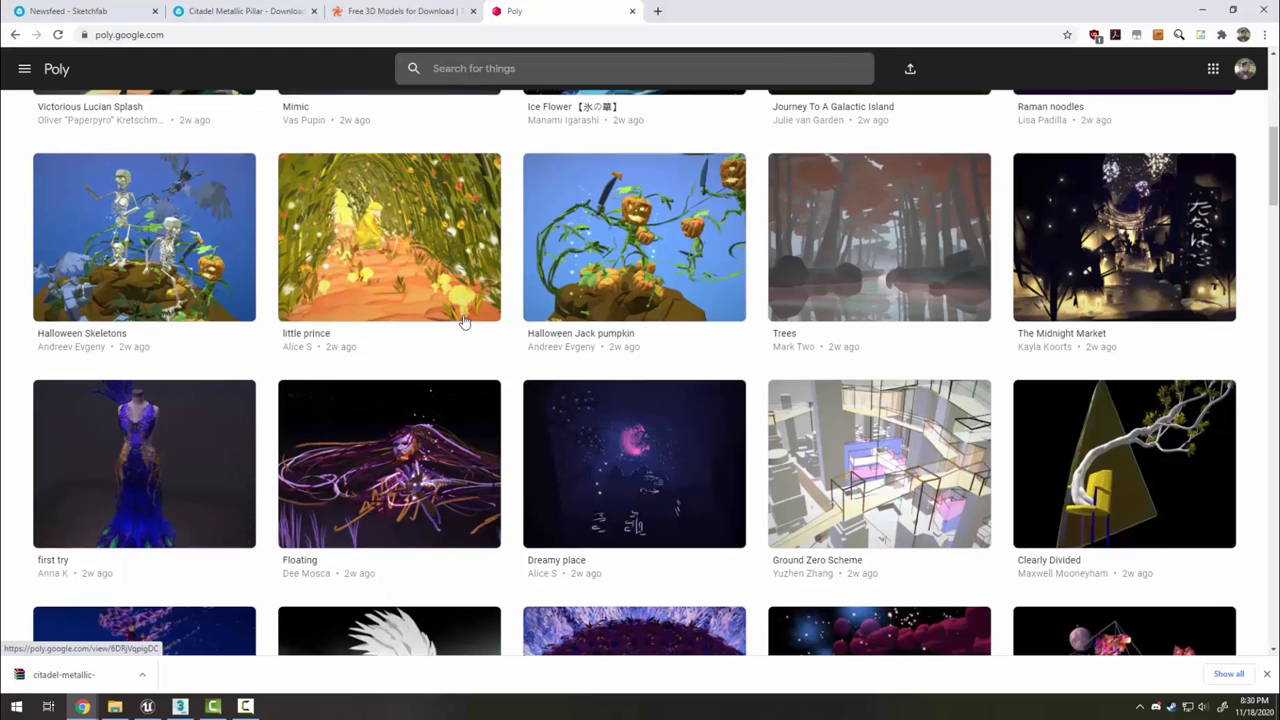
{"action": "scroll", "coordinate": [462, 320], "scroll_direction": "up", "scroll_amount": 5}
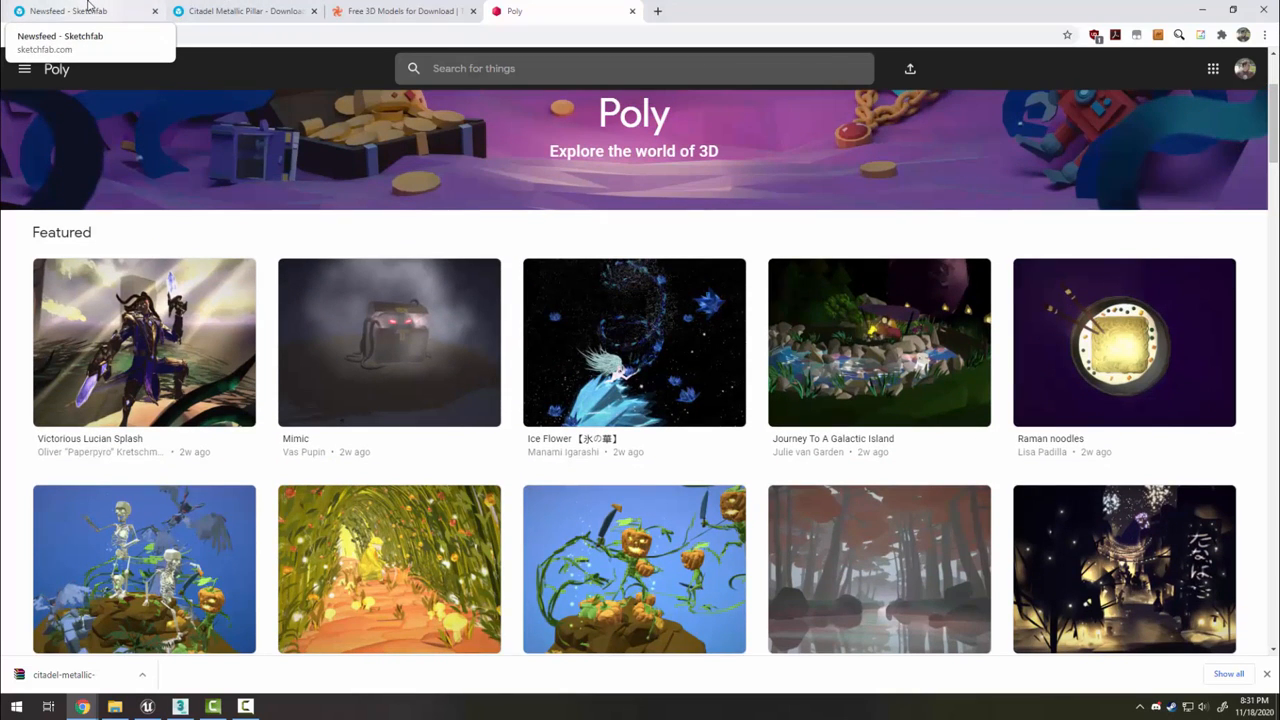
Go to the Citadel Metallic Pillar model page on Sketchfab and check its available download formats
{"action": "left_click", "coordinate": [188, 10]}
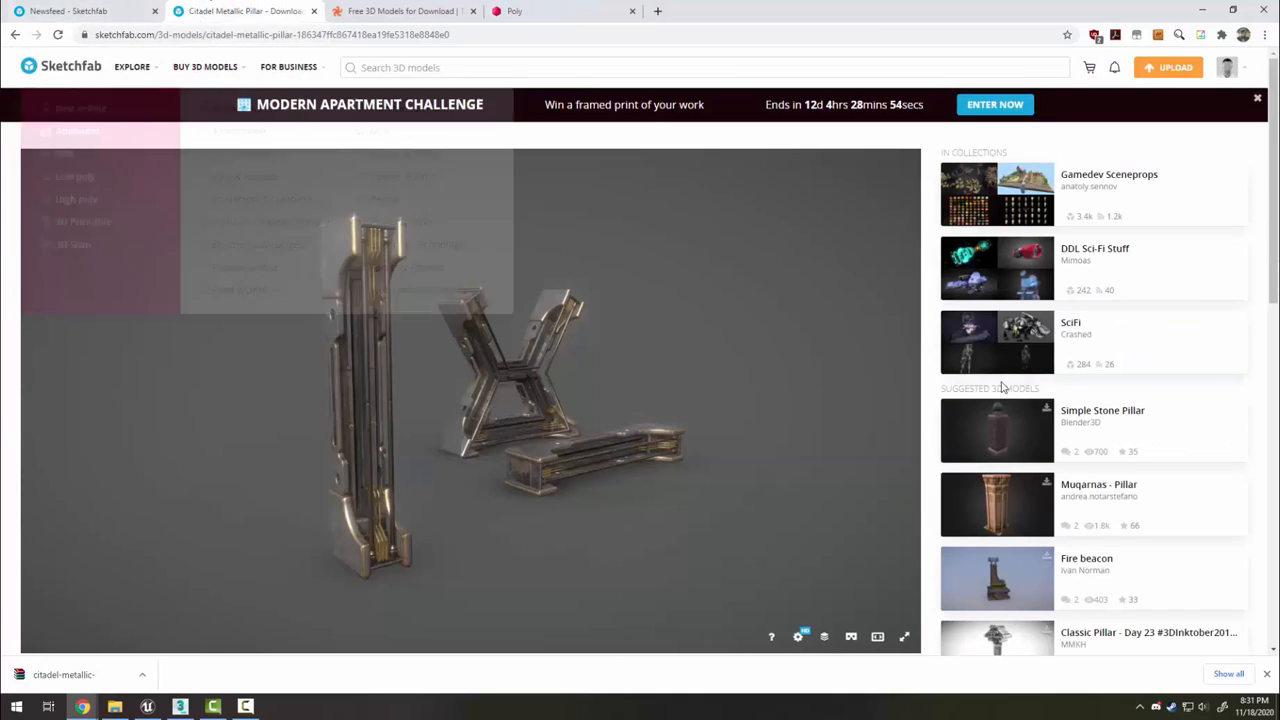
{"action": "scroll", "coordinate": [932, 440], "scroll_direction": "down", "scroll_amount": 3}
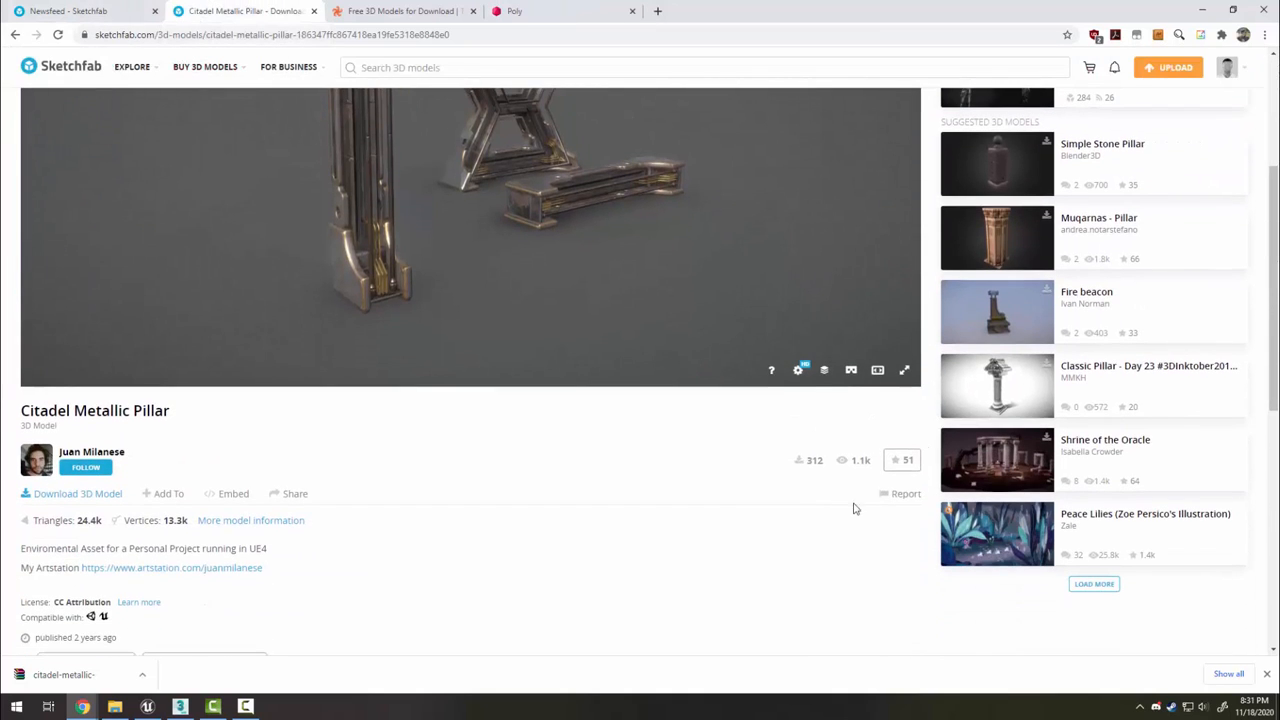
{"action": "left_click", "coordinate": [71, 496]}
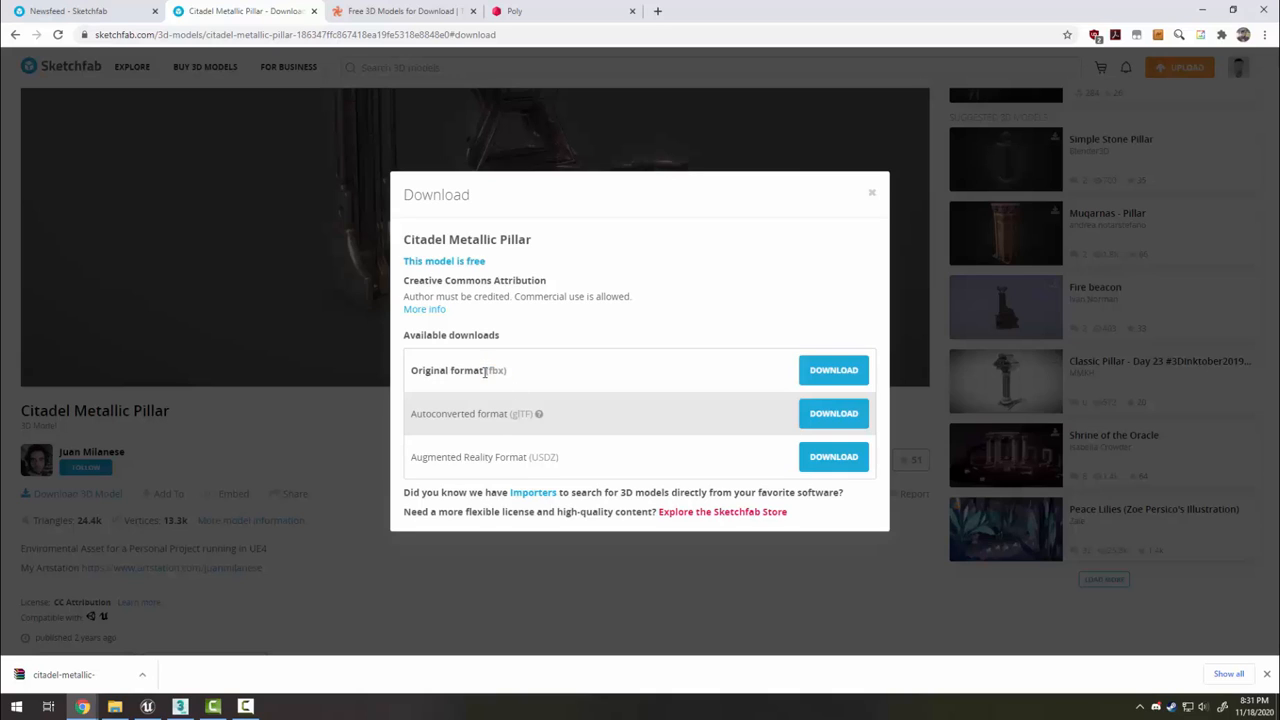
{"action": "left_click", "coordinate": [261, 443]}
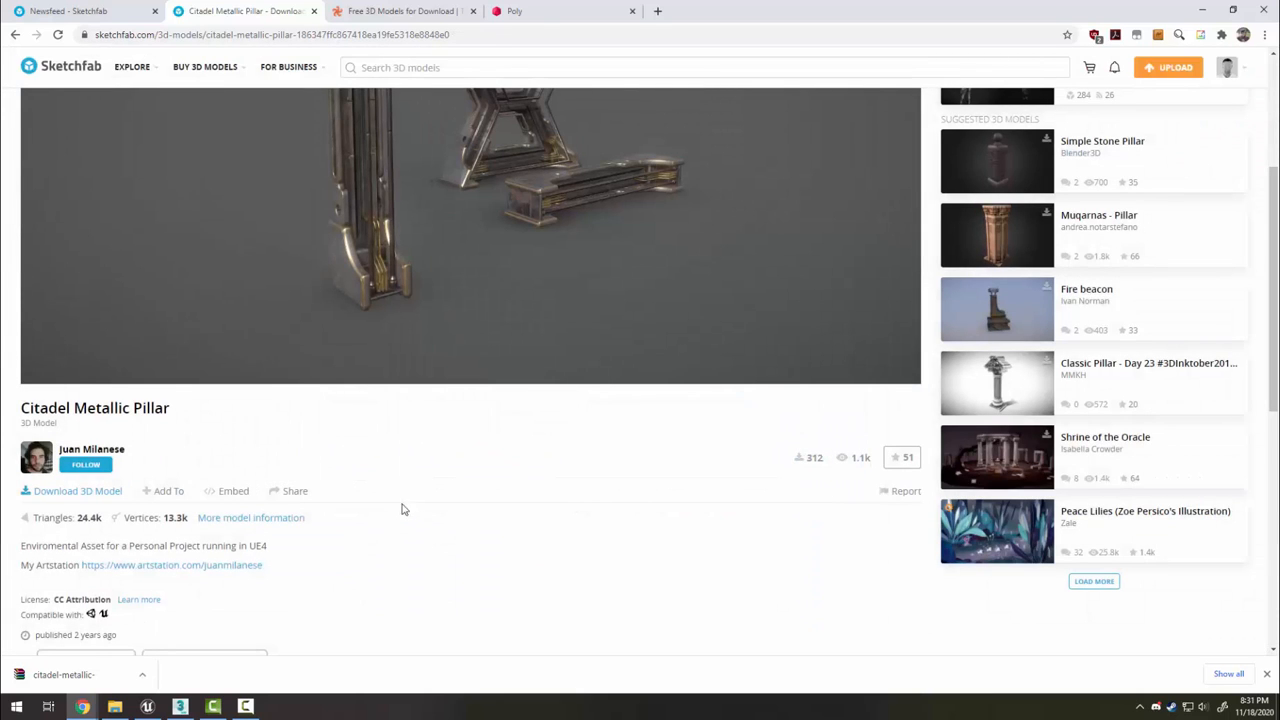
Check the license terms listed in the Citadel Metallic Pillar model's details
{"action": "scroll", "coordinate": [371, 485], "scroll_direction": "down", "scroll_amount": 2}
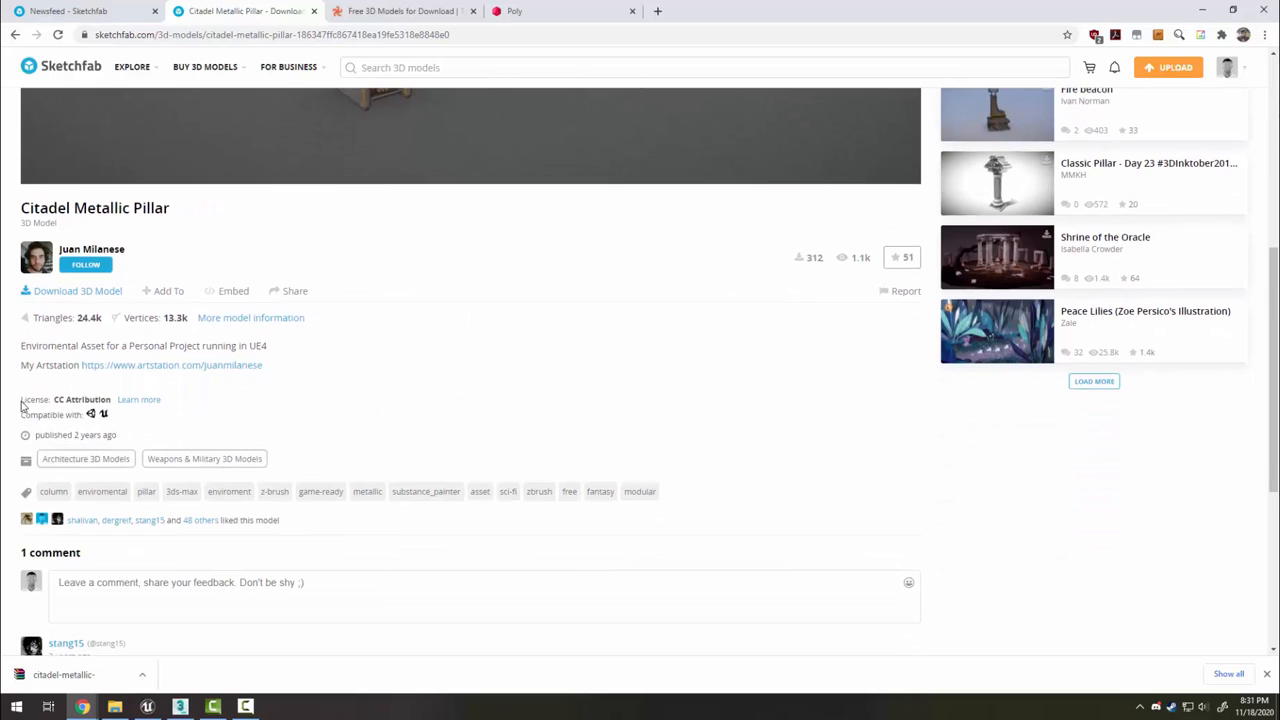
{"action": "left_click_drag", "start_coordinate": [41, 401], "coordinate": [106, 399]}
{"action": "left_click", "coordinate": [33, 401]}
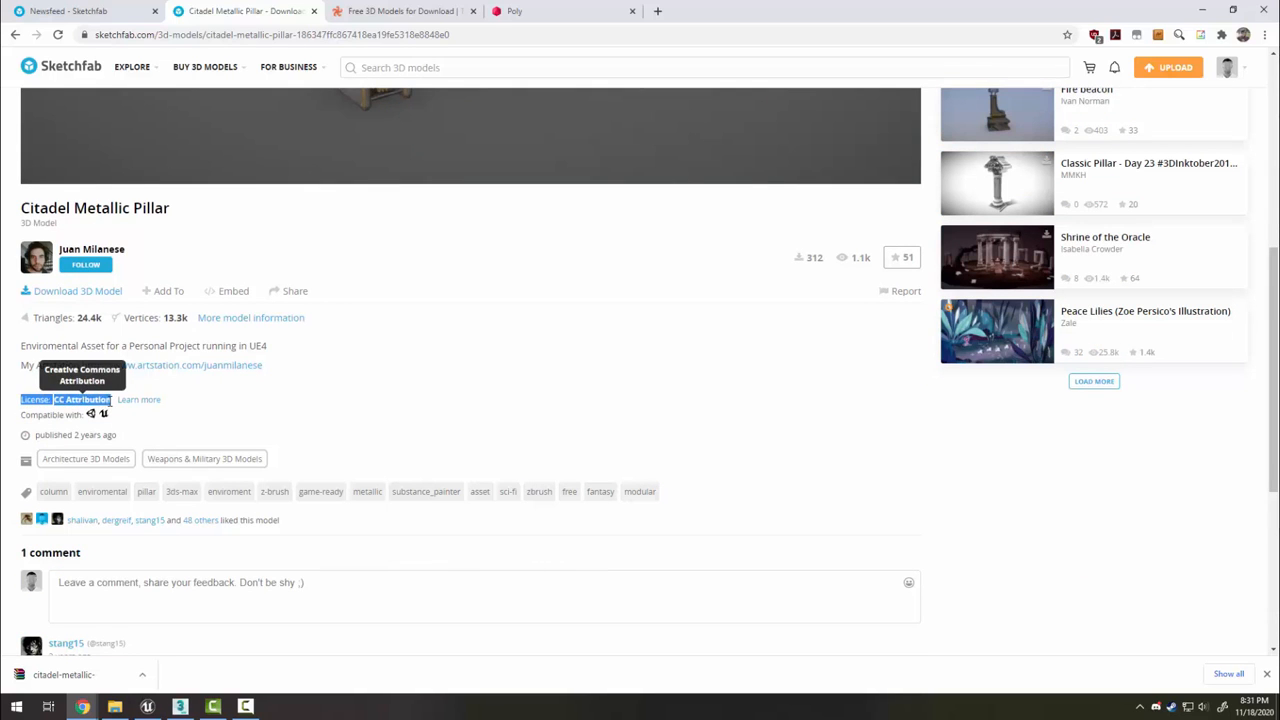
{"action": "scroll", "coordinate": [570, 455], "scroll_direction": "up", "scroll_amount": 3}
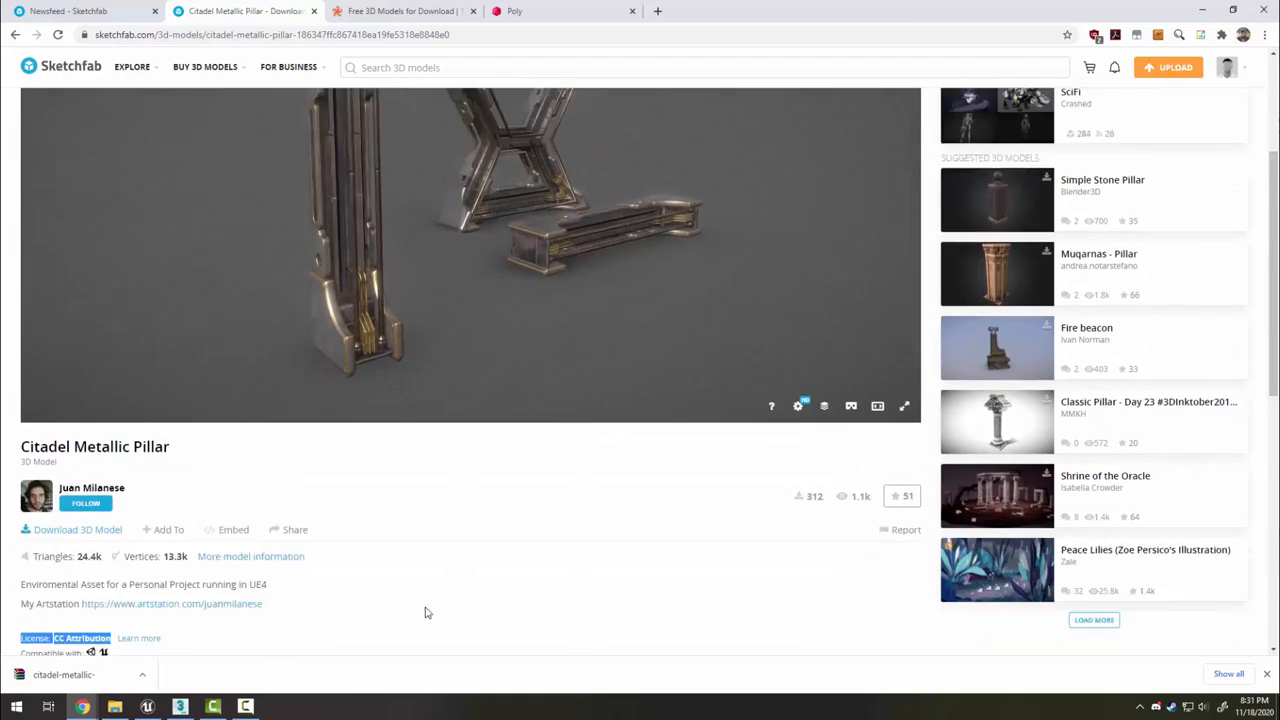
{"action": "scroll", "coordinate": [425, 612], "scroll_direction": "down", "scroll_amount": 2}
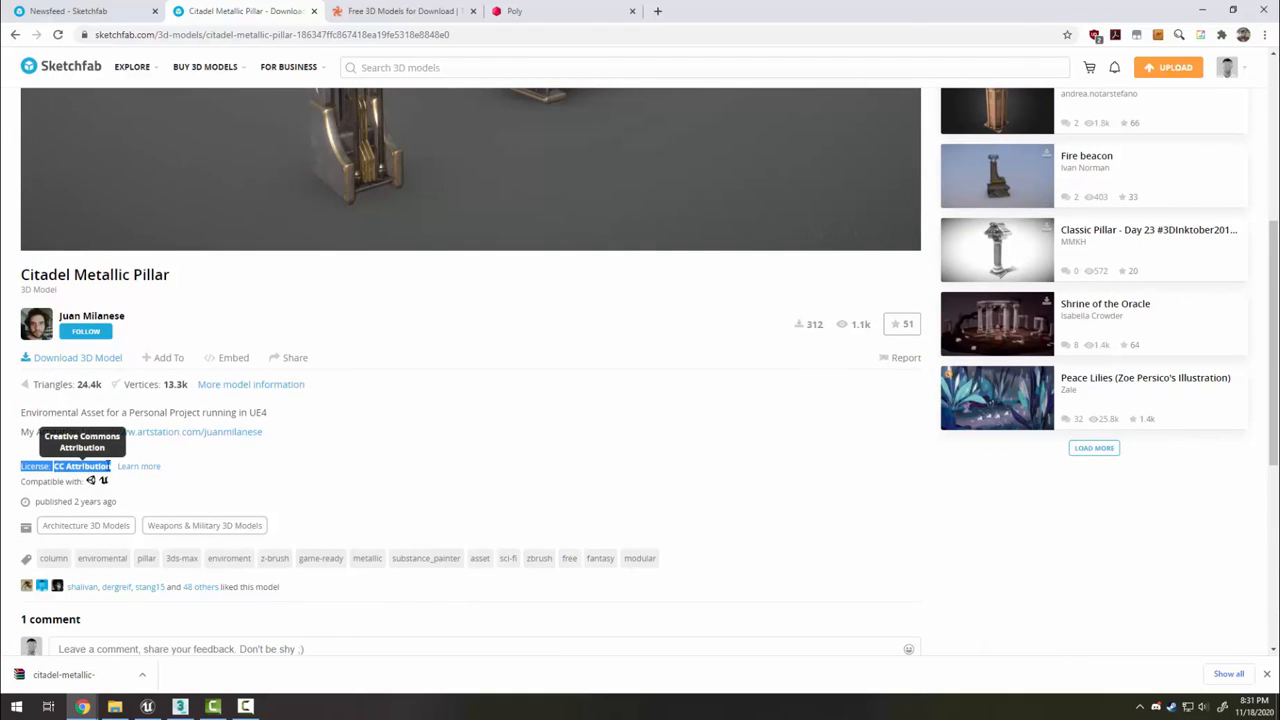
{"action": "left_click", "coordinate": [141, 490]}
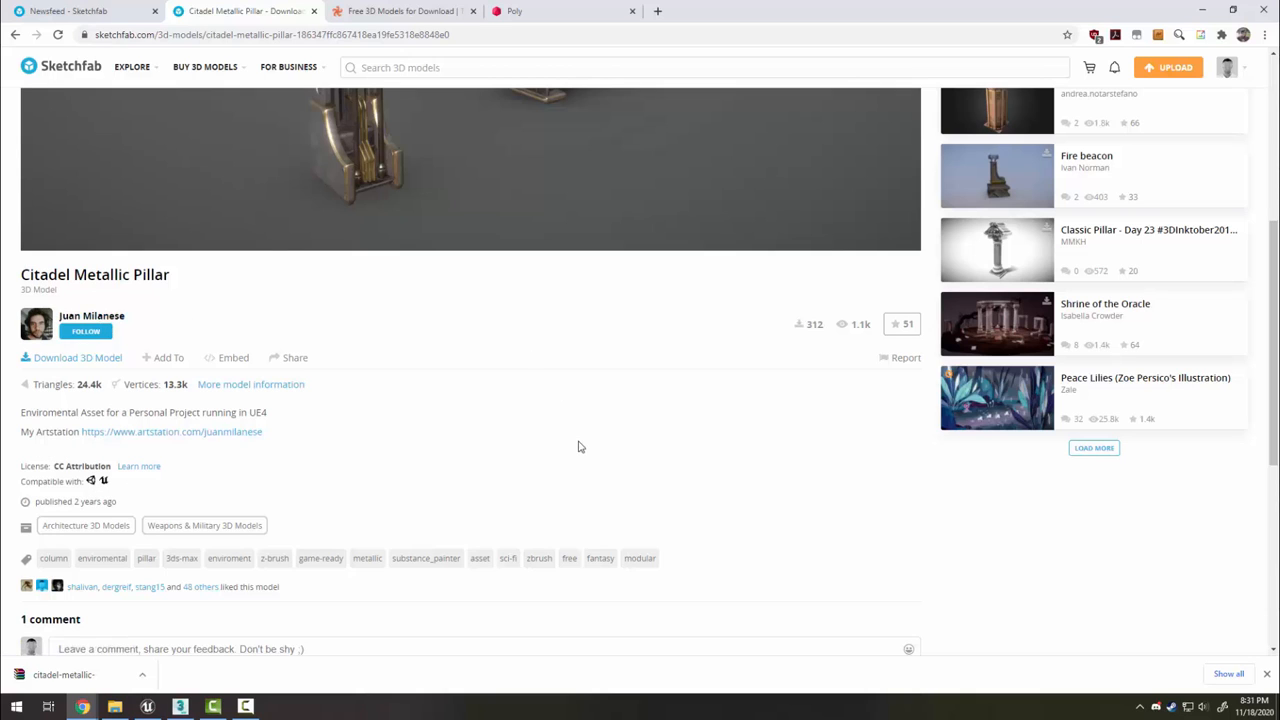
Inspect the Citadel Metallic Pillar's 3D preview from another angle
{"action": "scroll", "coordinate": [577, 446], "scroll_direction": "up", "scroll_amount": 2}
{"action": "scroll", "coordinate": [530, 621], "scroll_direction": "up", "scroll_amount": 1}
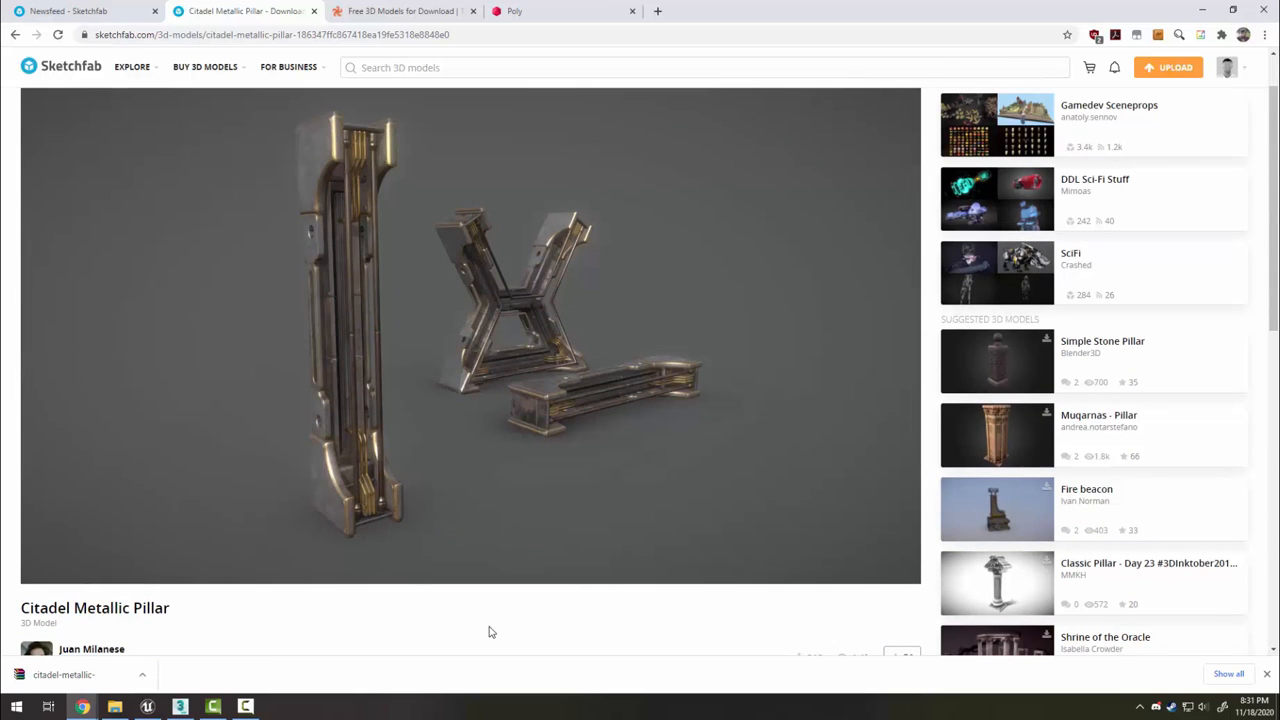
{"action": "left_click_drag", "start_coordinate": [354, 363], "coordinate": [552, 352]}
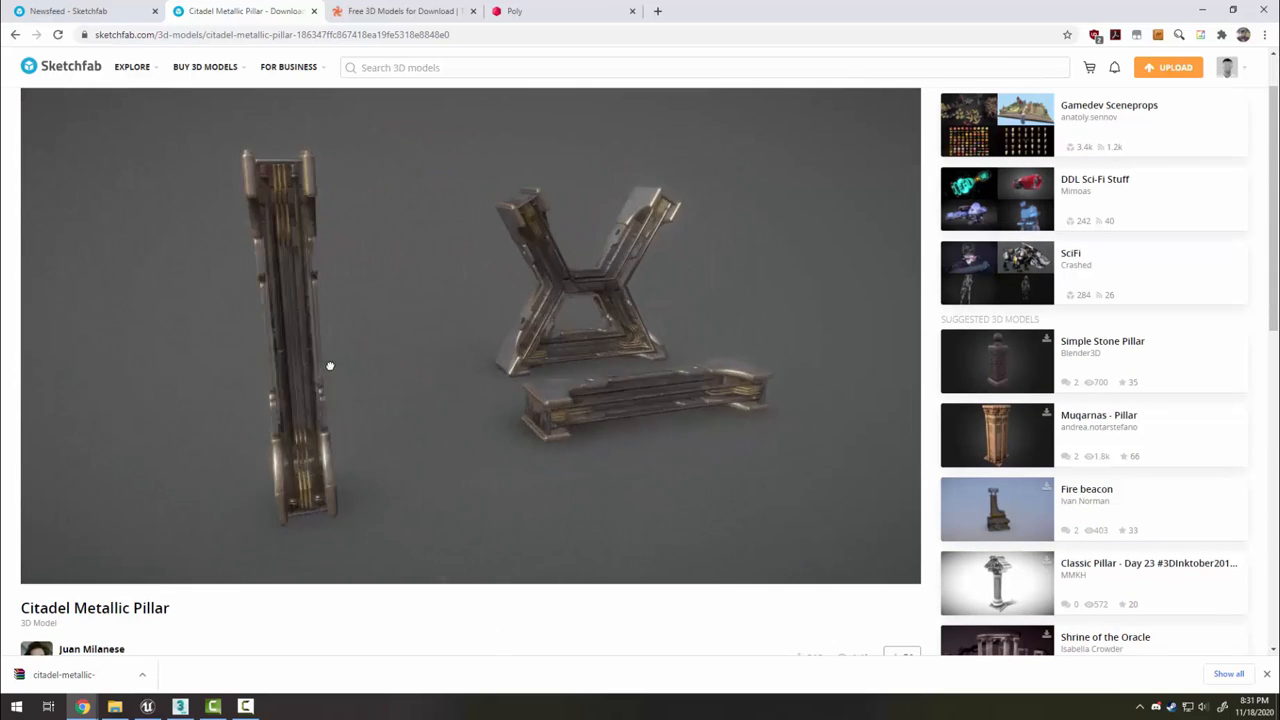
Download the Citadel Metallic Pillar in its original fbx format and show citadel-metallic-pillar.zip in the Downloads folder
{"action": "scroll", "coordinate": [340, 630], "scroll_direction": "down", "scroll_amount": 1}
{"action": "scroll", "coordinate": [327, 617], "scroll_direction": "down", "scroll_amount": 2}
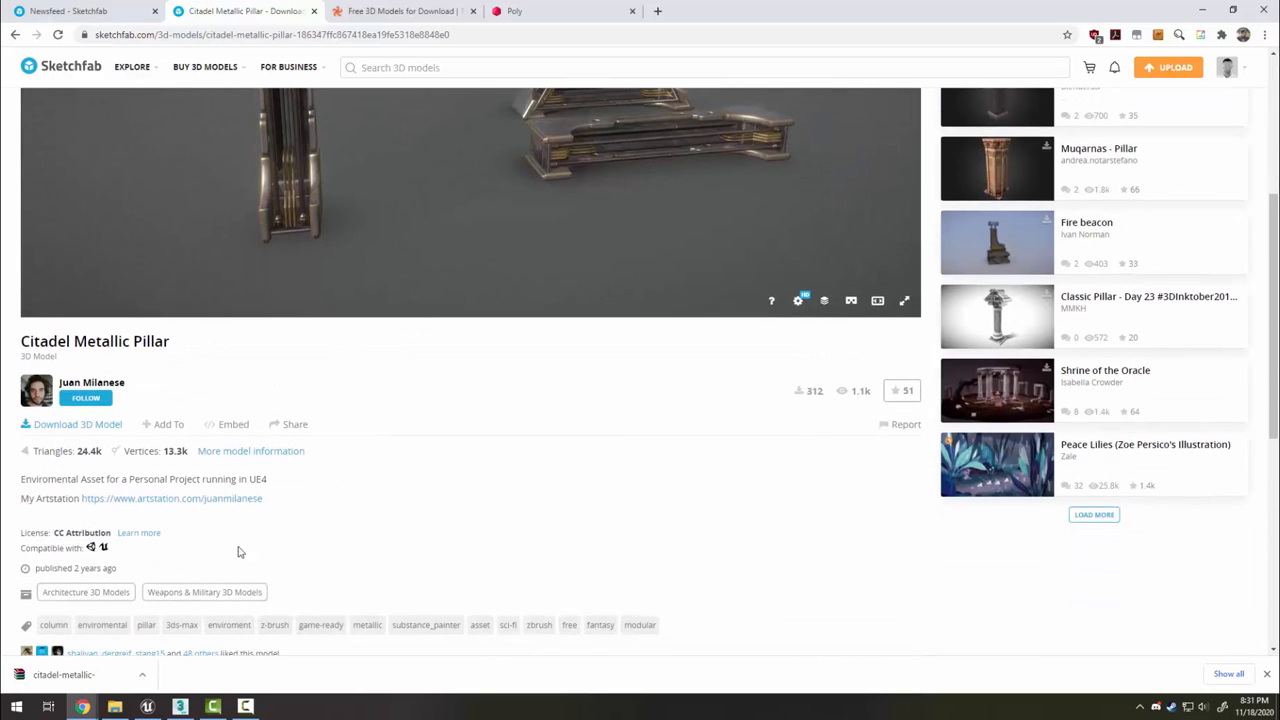
{"action": "left_click", "coordinate": [55, 429]}
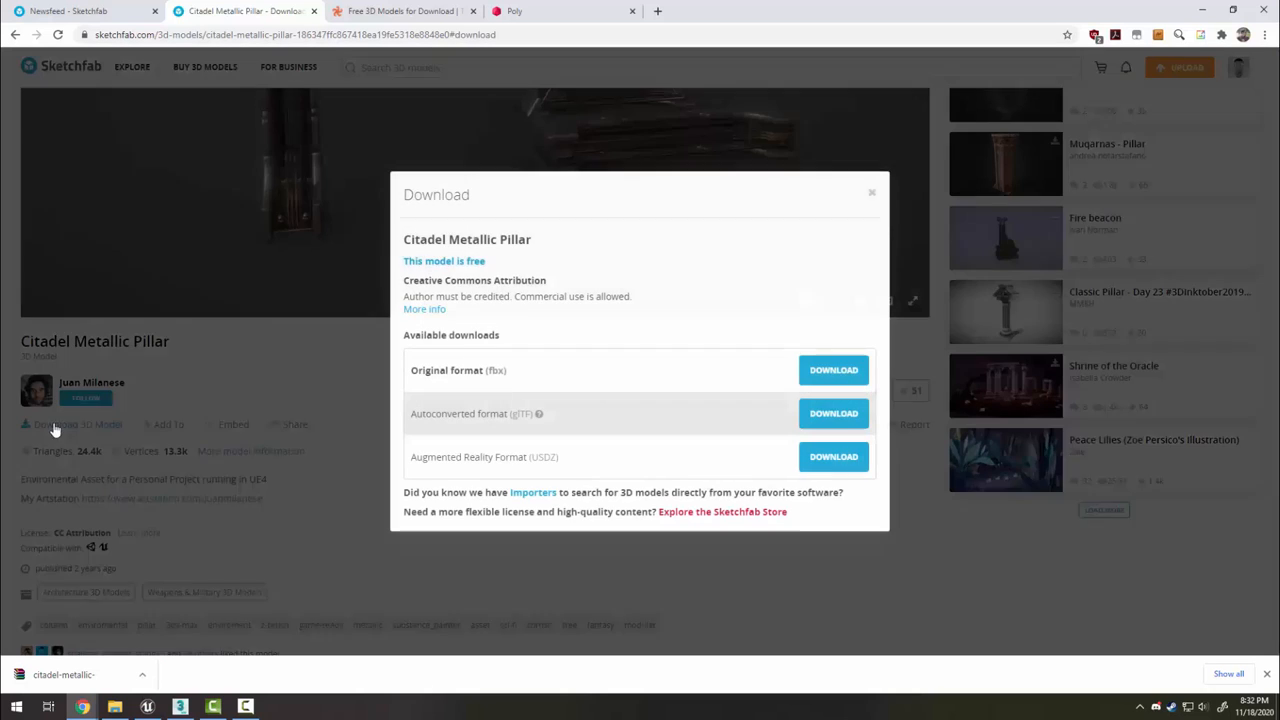
{"action": "left_click", "coordinate": [834, 370]}
{"action": "left_click_drag", "start_coordinate": [713, 124], "coordinate": [666, 126]}
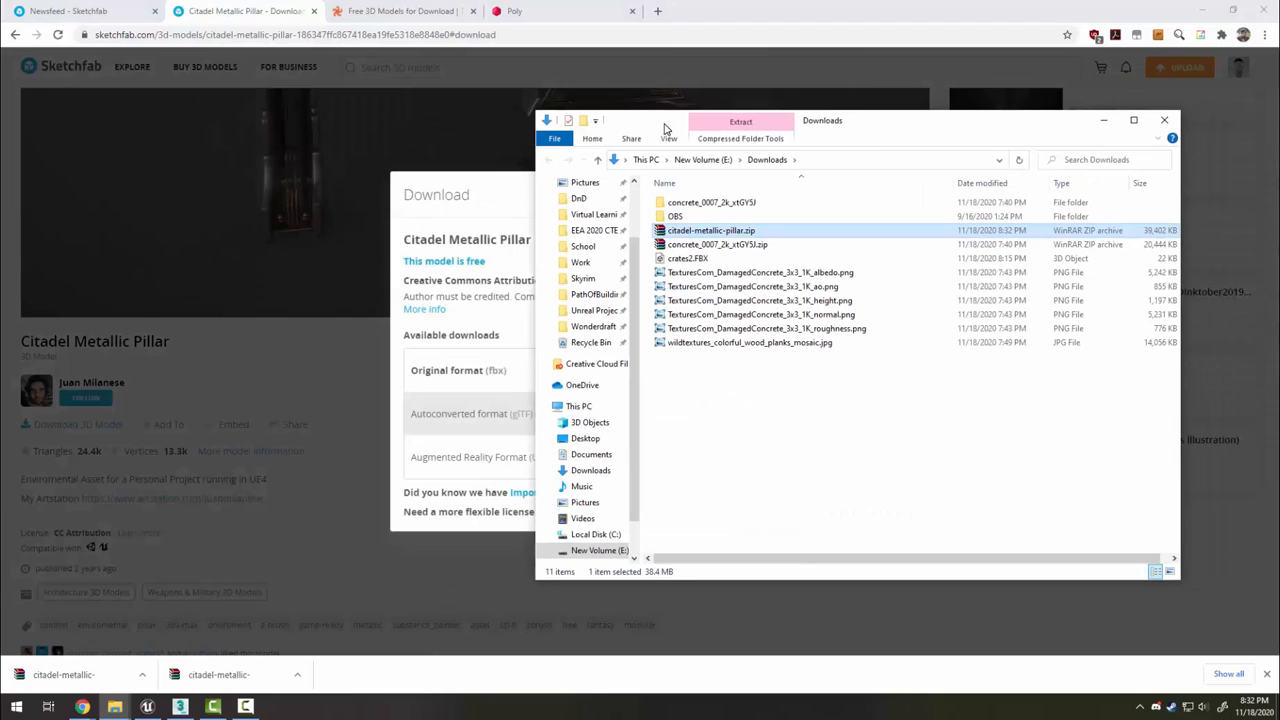
Extract citadel-metallic-pillar.zip into its own folder and check the contents of its source and textures subfolders
{"action": "right_click", "coordinate": [680, 234]}
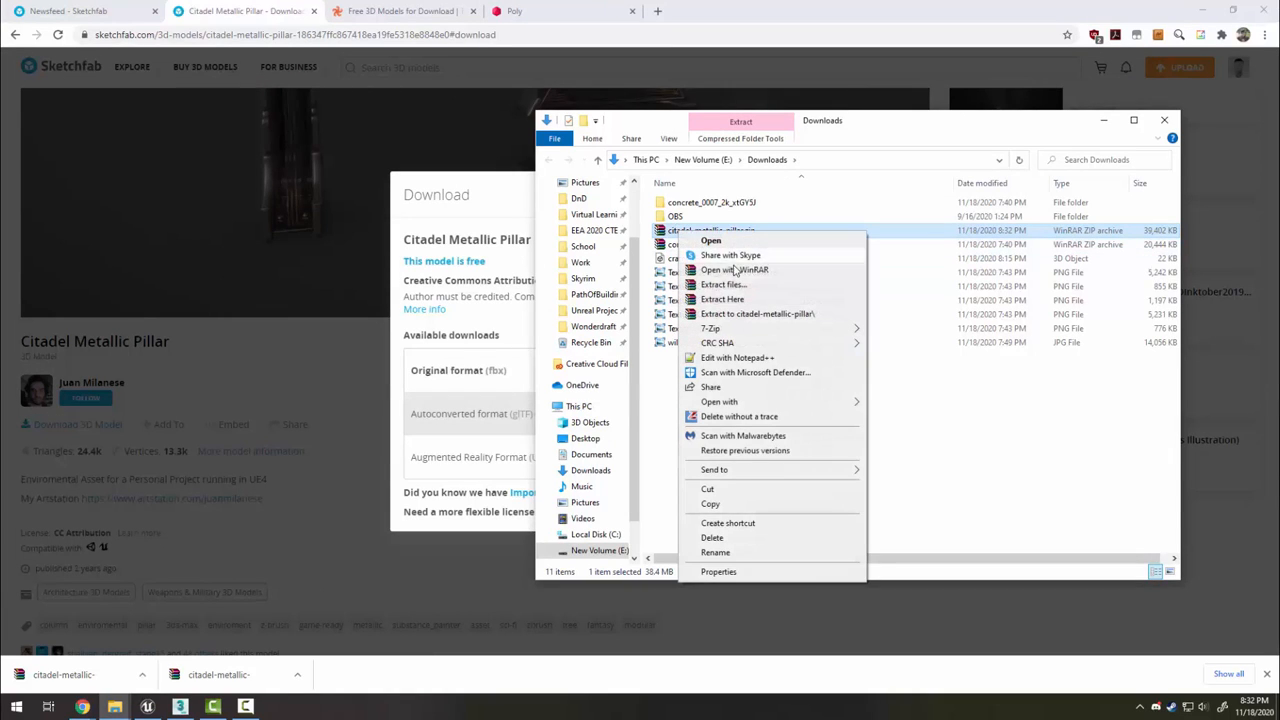
{"action": "left_click", "coordinate": [745, 314]}
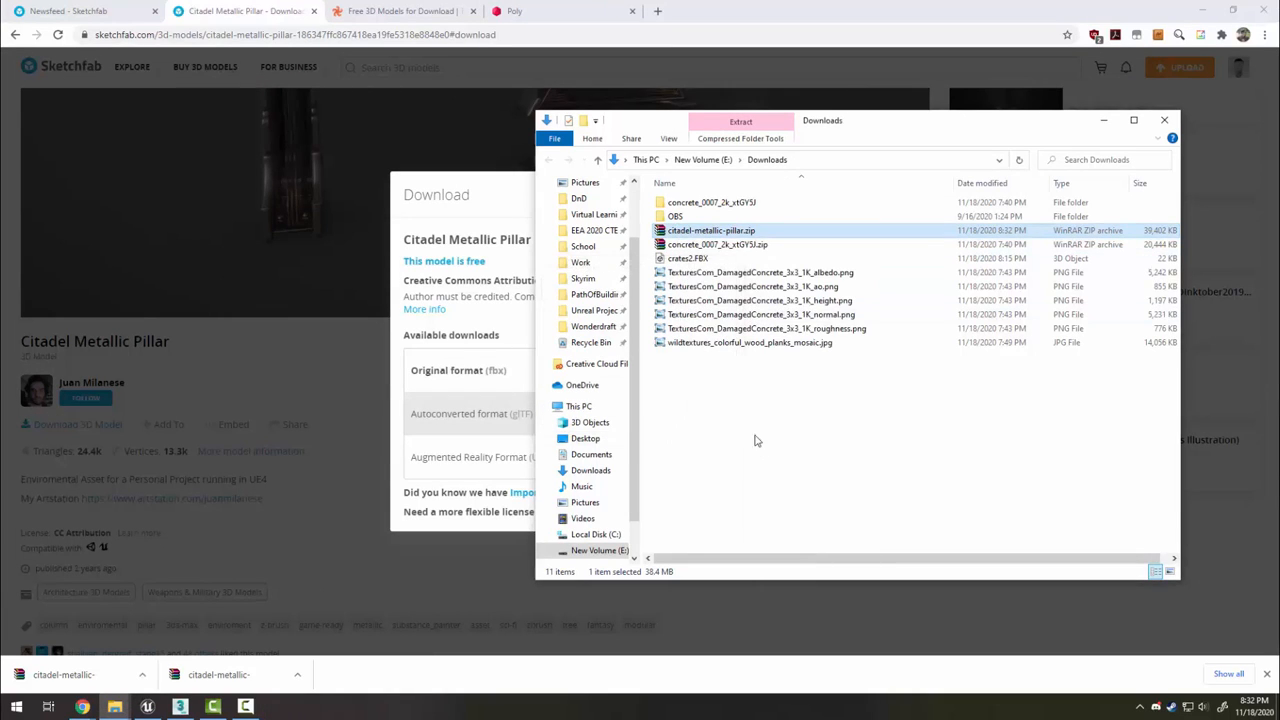
{"action": "double_click", "coordinate": [708, 203]}
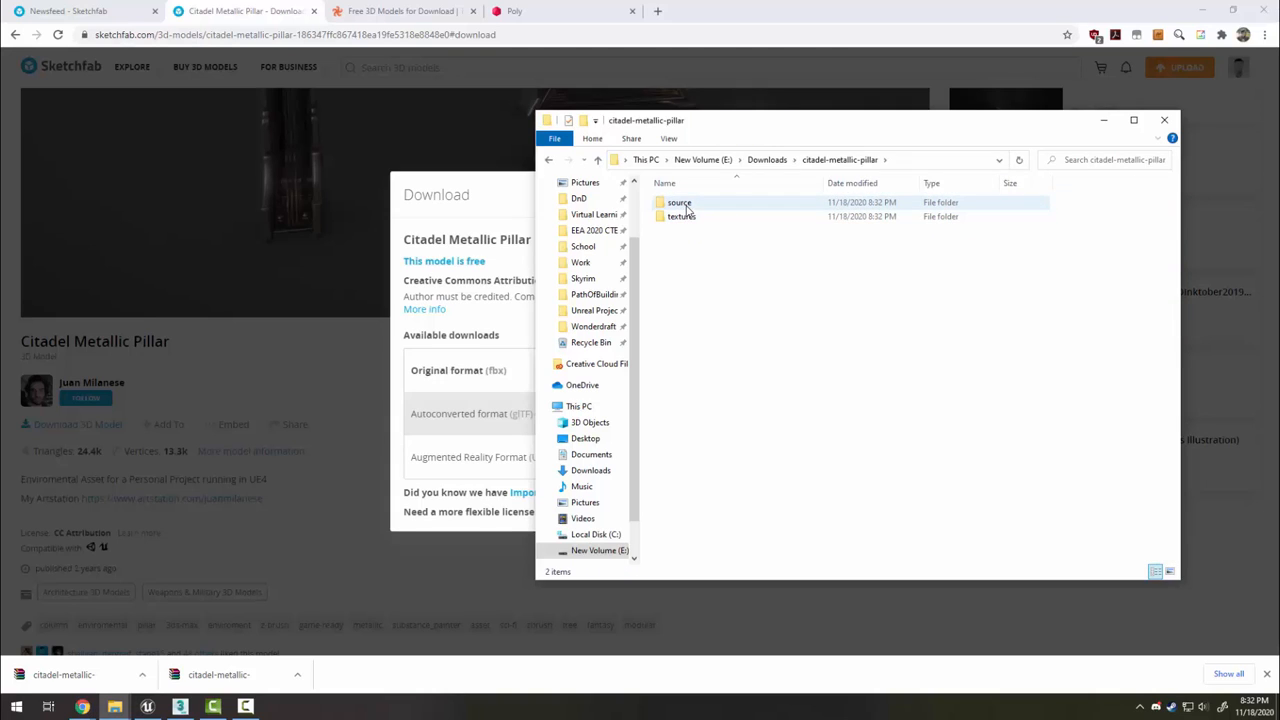
{"action": "double_click", "coordinate": [680, 203]}
{"action": "left_click", "coordinate": [733, 204]}
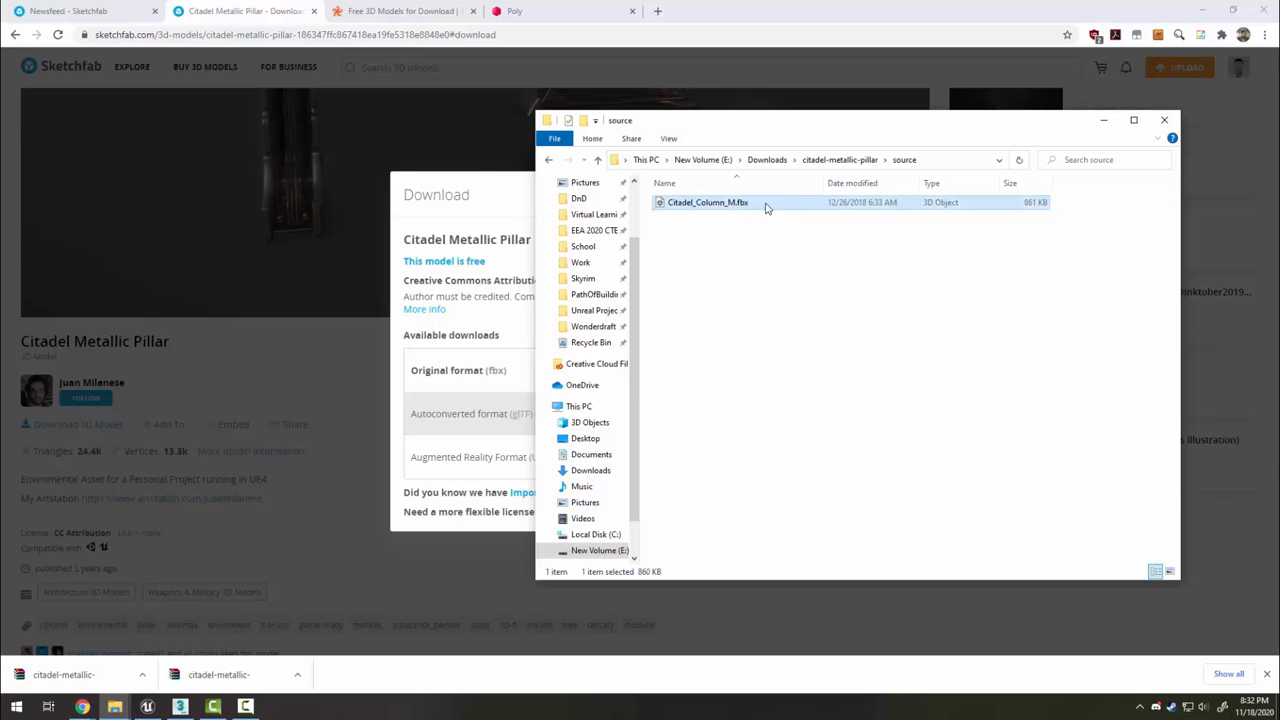
{"action": "left_click", "coordinate": [845, 160]}
{"action": "double_click", "coordinate": [700, 217]}
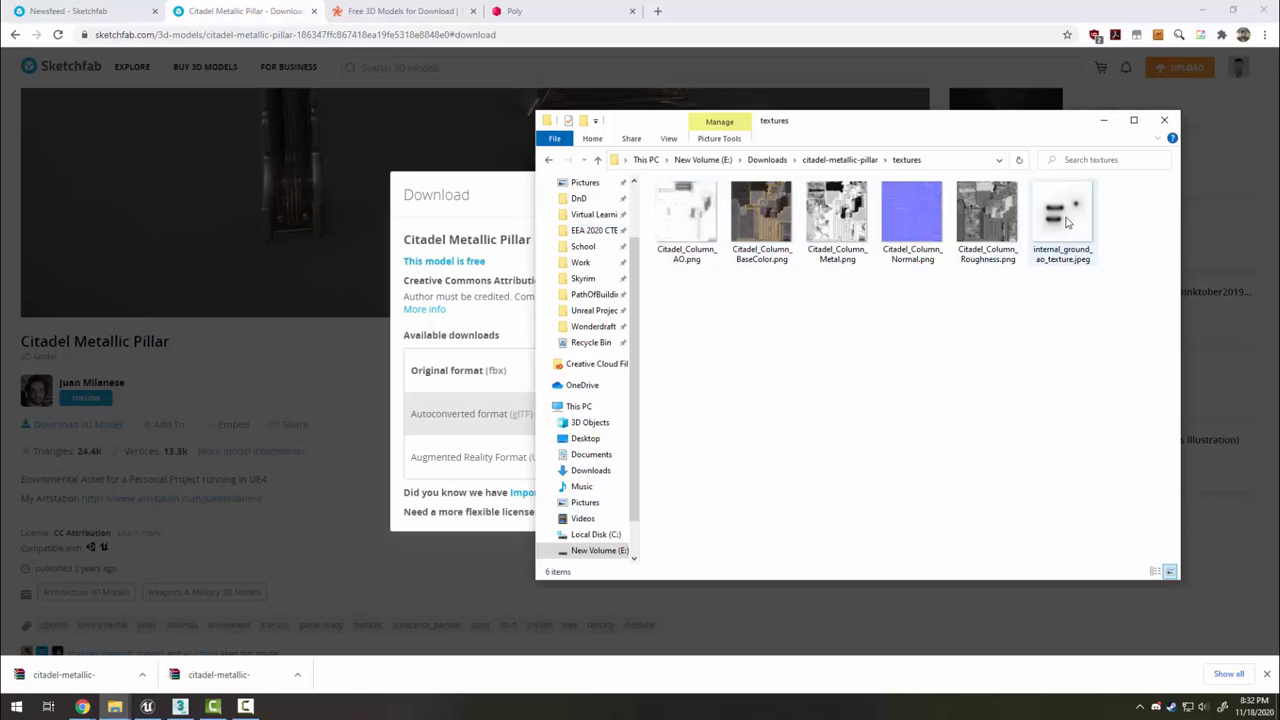
Switch to the Unreal Editor and start importing Citadel_Column_M.fbx from the source folder into the Statics content folder
{"action": "left_click", "coordinate": [1203, 14]}
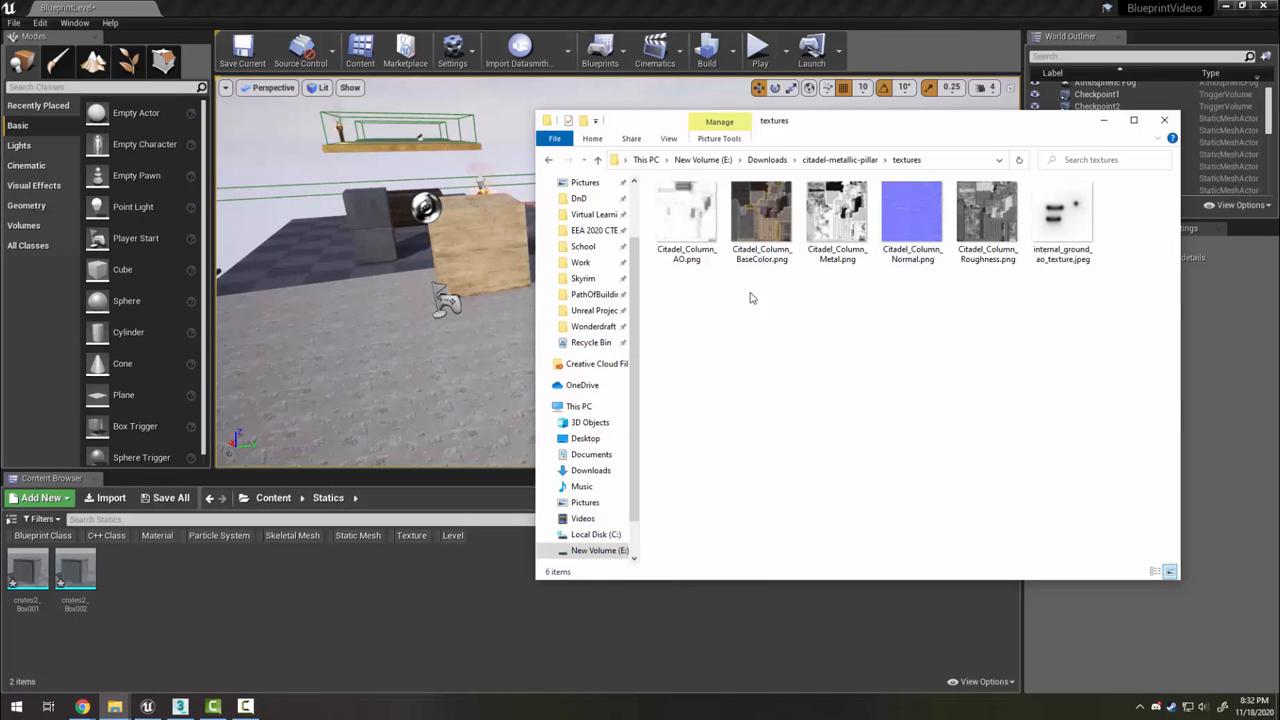
{"action": "left_click_drag", "start_coordinate": [810, 127], "coordinate": [873, 158]}
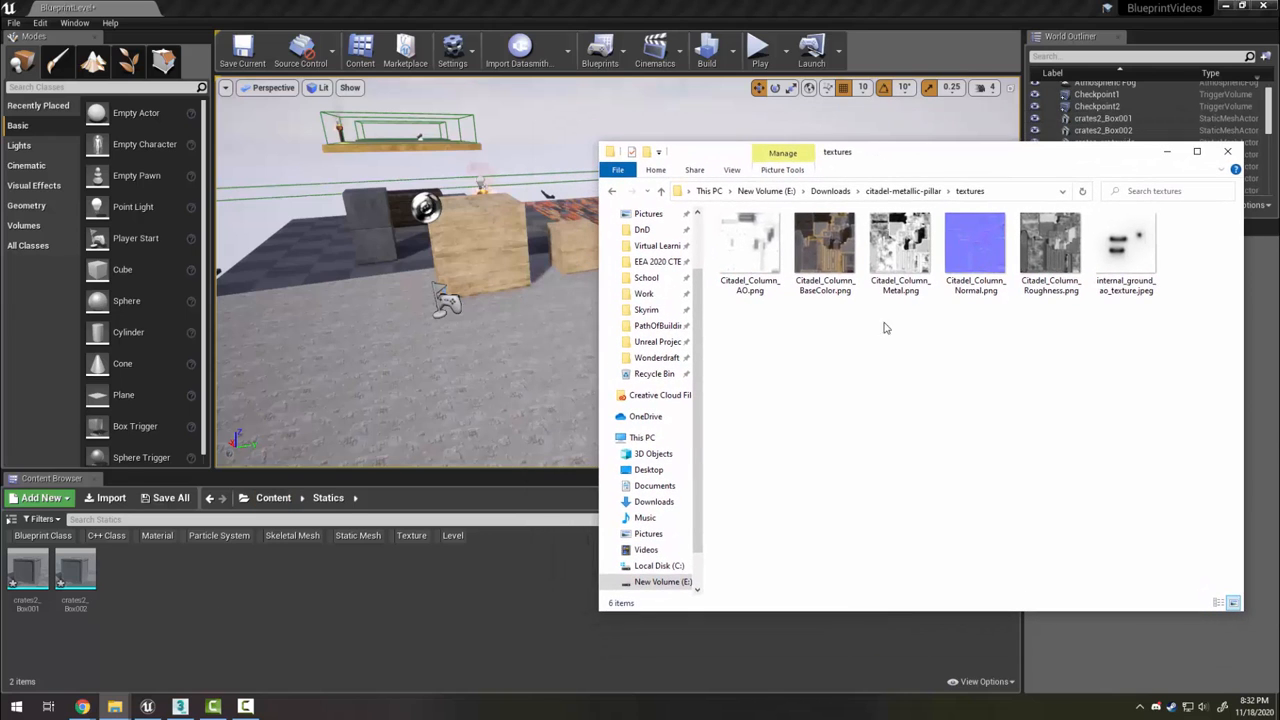
{"action": "left_click", "coordinate": [903, 191]}
{"action": "double_click", "coordinate": [745, 233]}
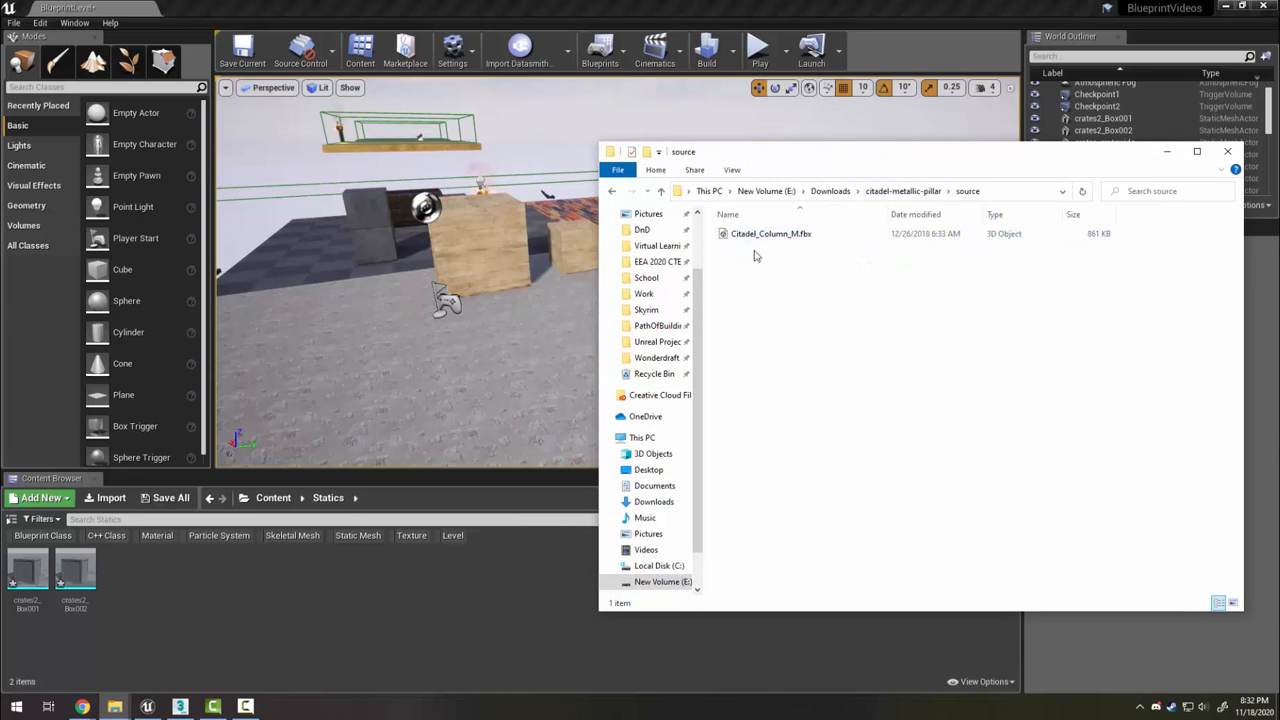
{"action": "left_click_drag", "start_coordinate": [758, 236], "coordinate": [309, 565]}
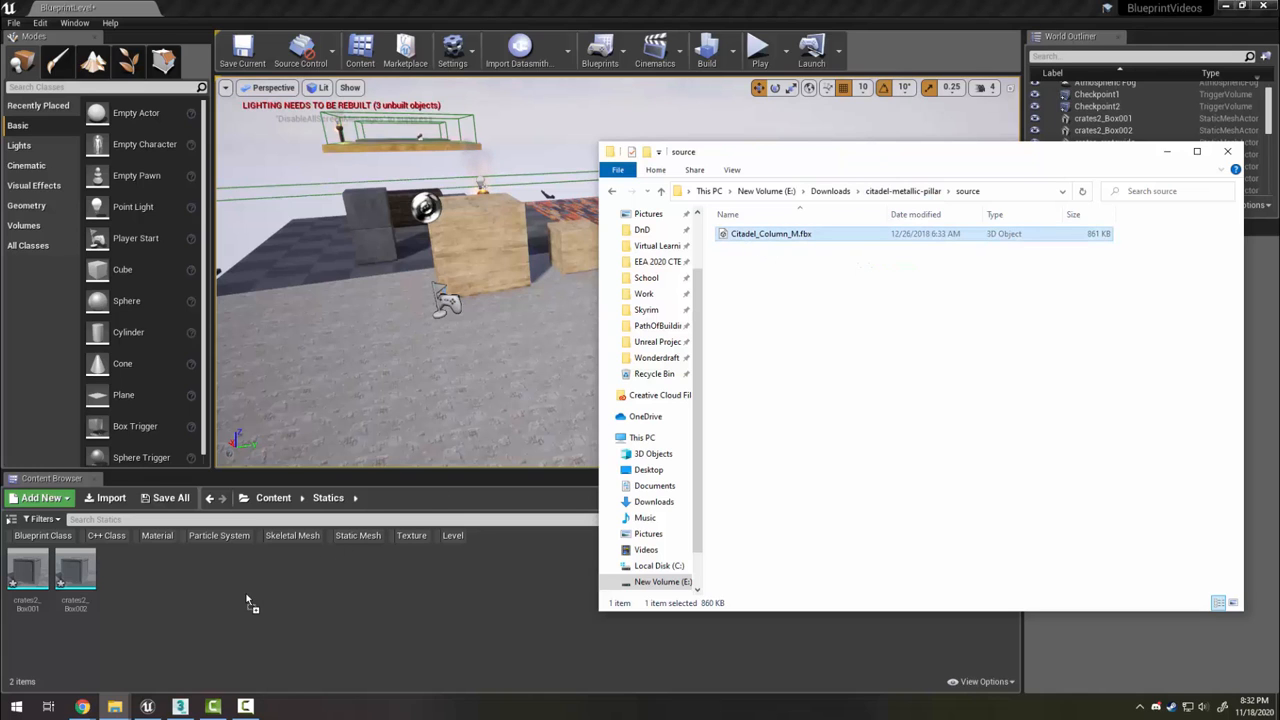
{"action": "left_click_drag", "start_coordinate": [249, 601], "coordinate": [251, 600]}
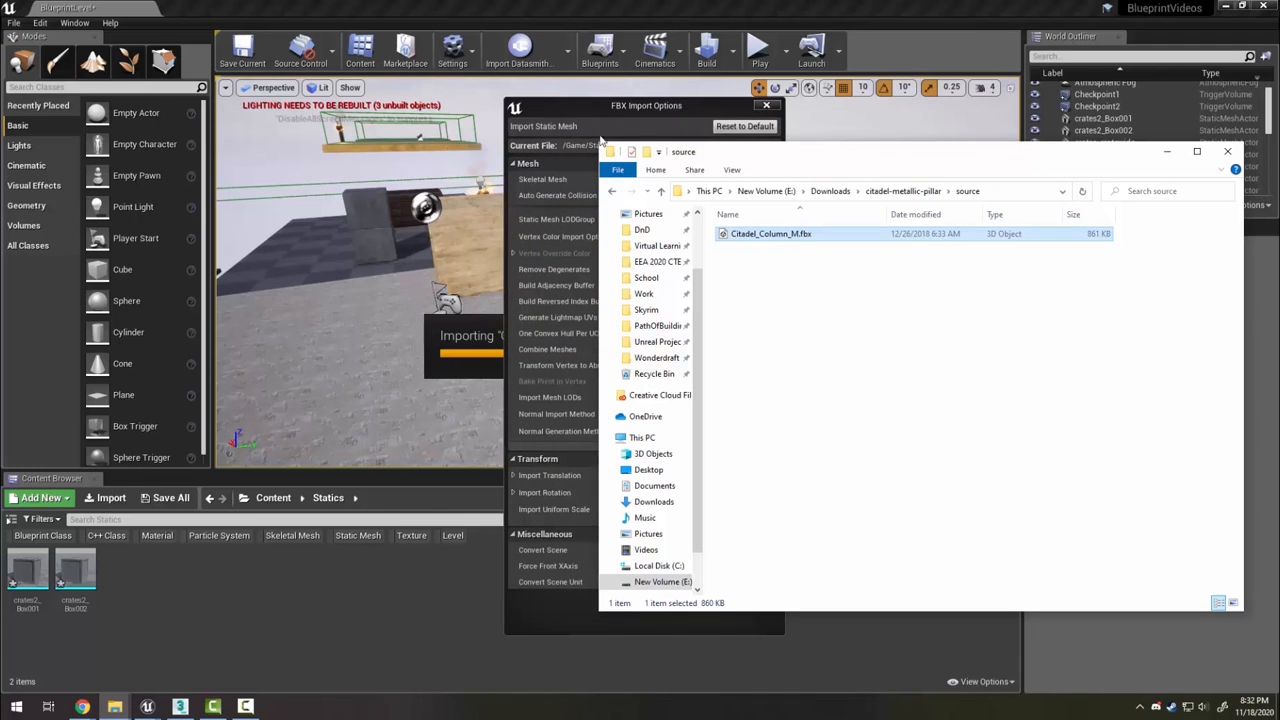
{"action": "left_click", "coordinate": [588, 113]}
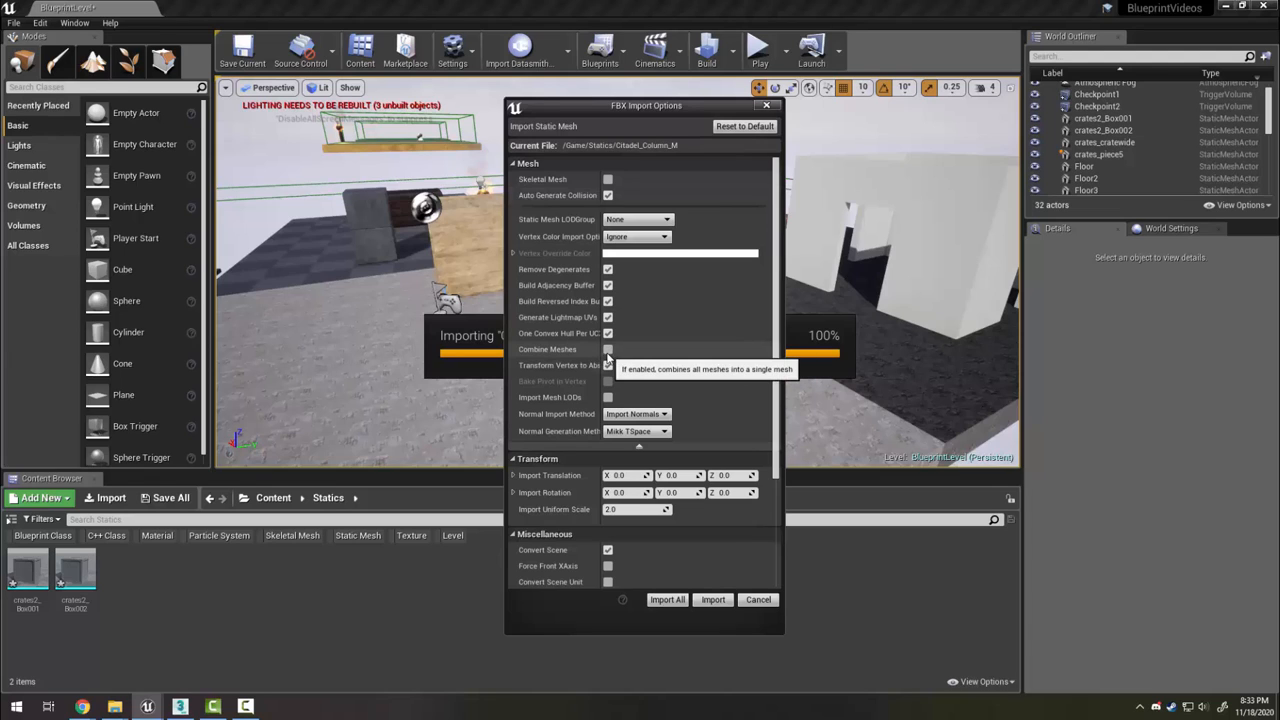
Set the material search location to All Assets and import the column meshes with materials and textures enabled
{"action": "scroll", "coordinate": [777, 275], "scroll_direction": "down", "scroll_amount": 5}
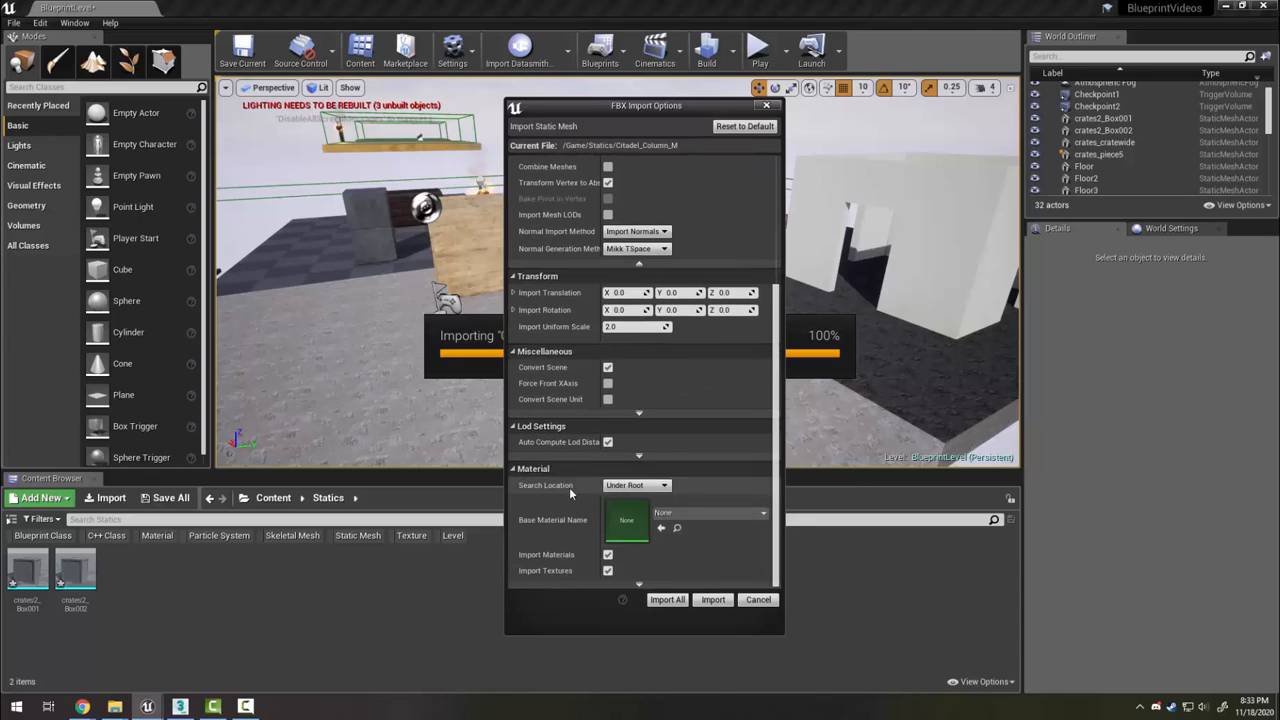
{"action": "left_click", "coordinate": [607, 554]}
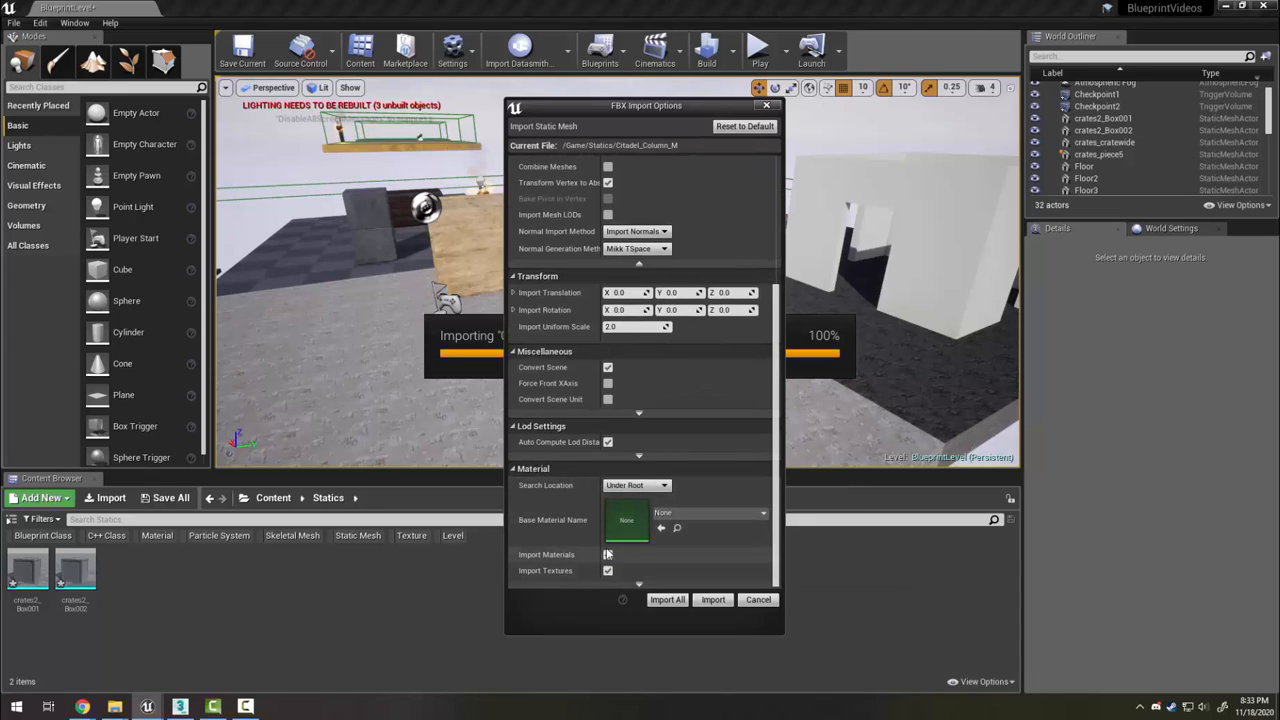
{"action": "left_click", "coordinate": [636, 485]}
{"action": "left_click", "coordinate": [630, 500]}
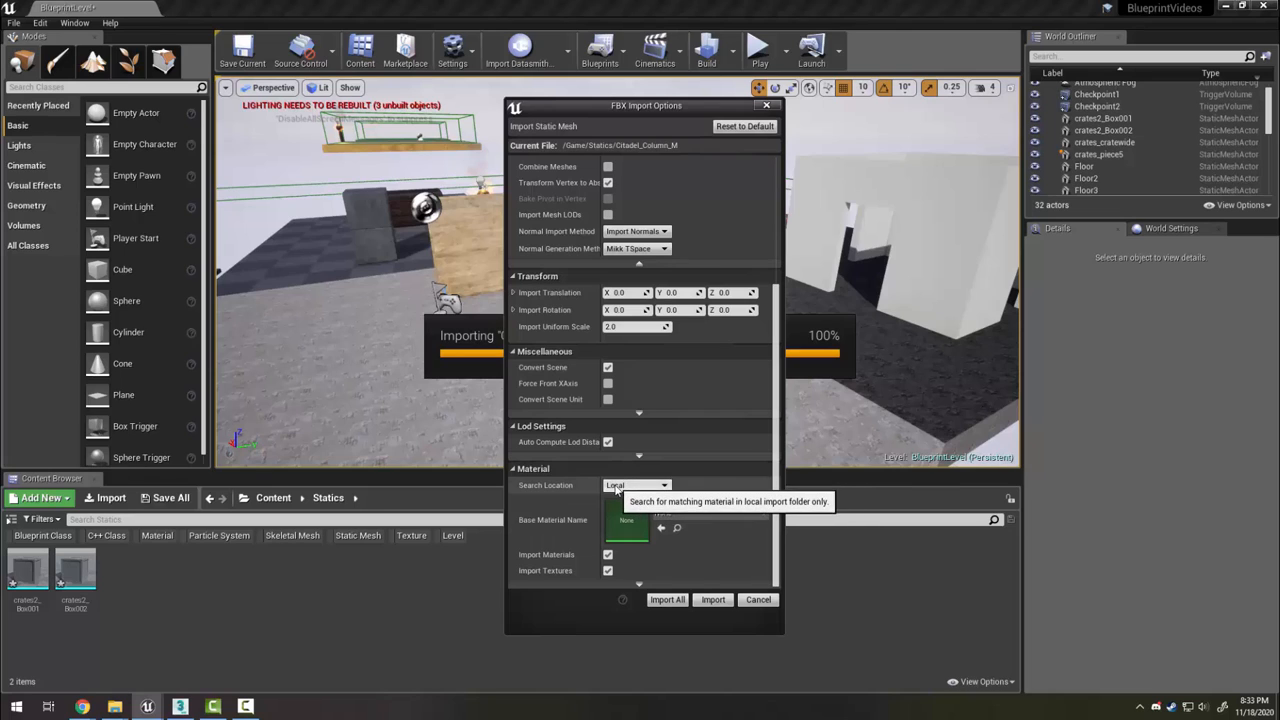
{"action": "left_click", "coordinate": [616, 487]}
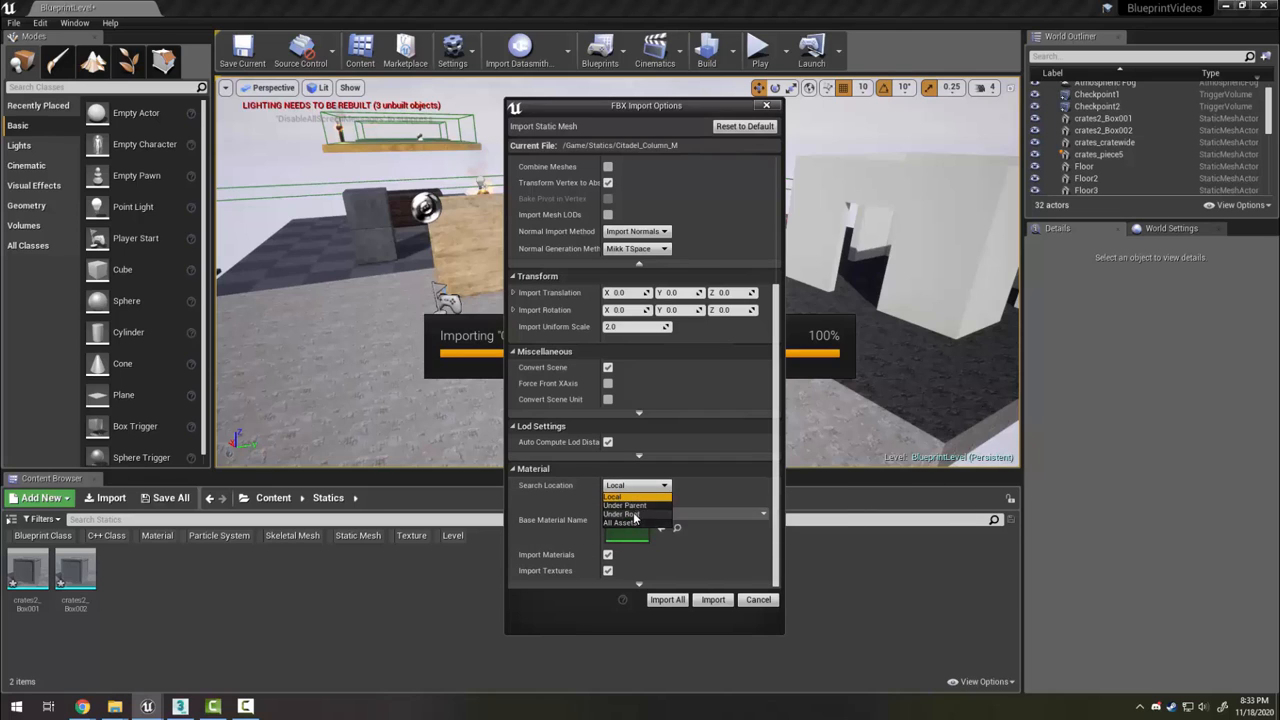
{"action": "left_click", "coordinate": [622, 522]}
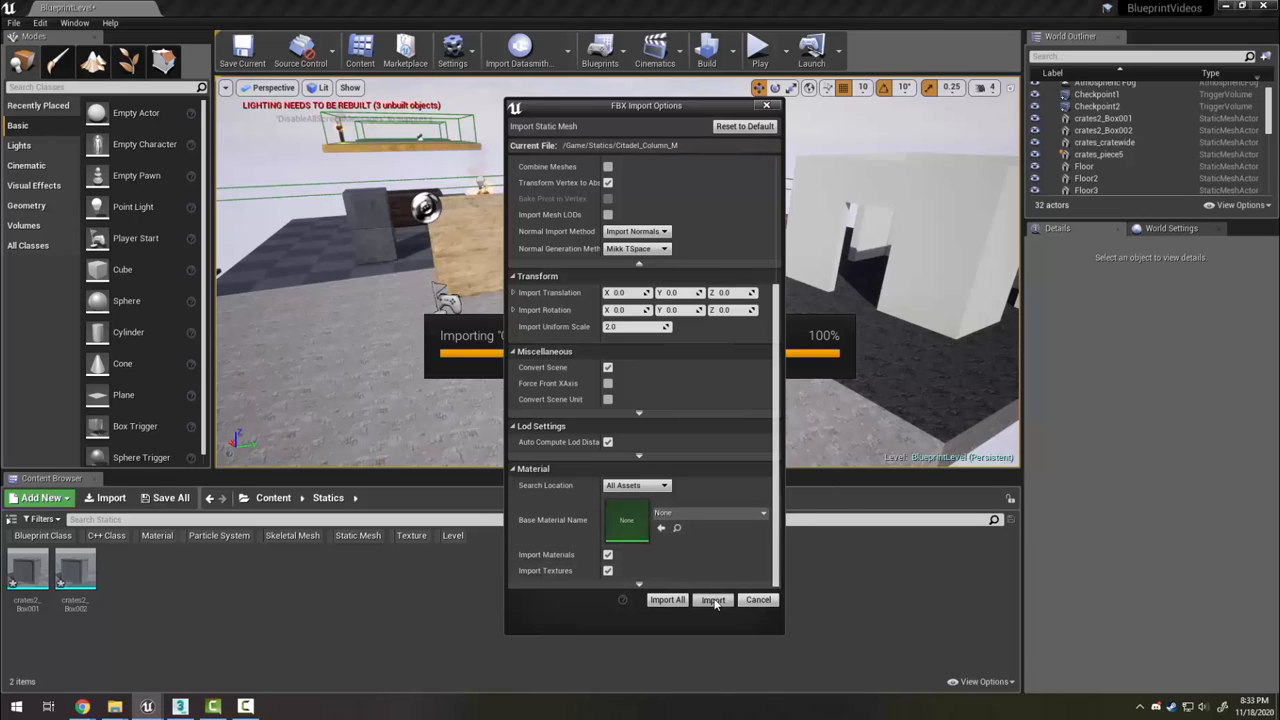
{"action": "left_click", "coordinate": [713, 600]}
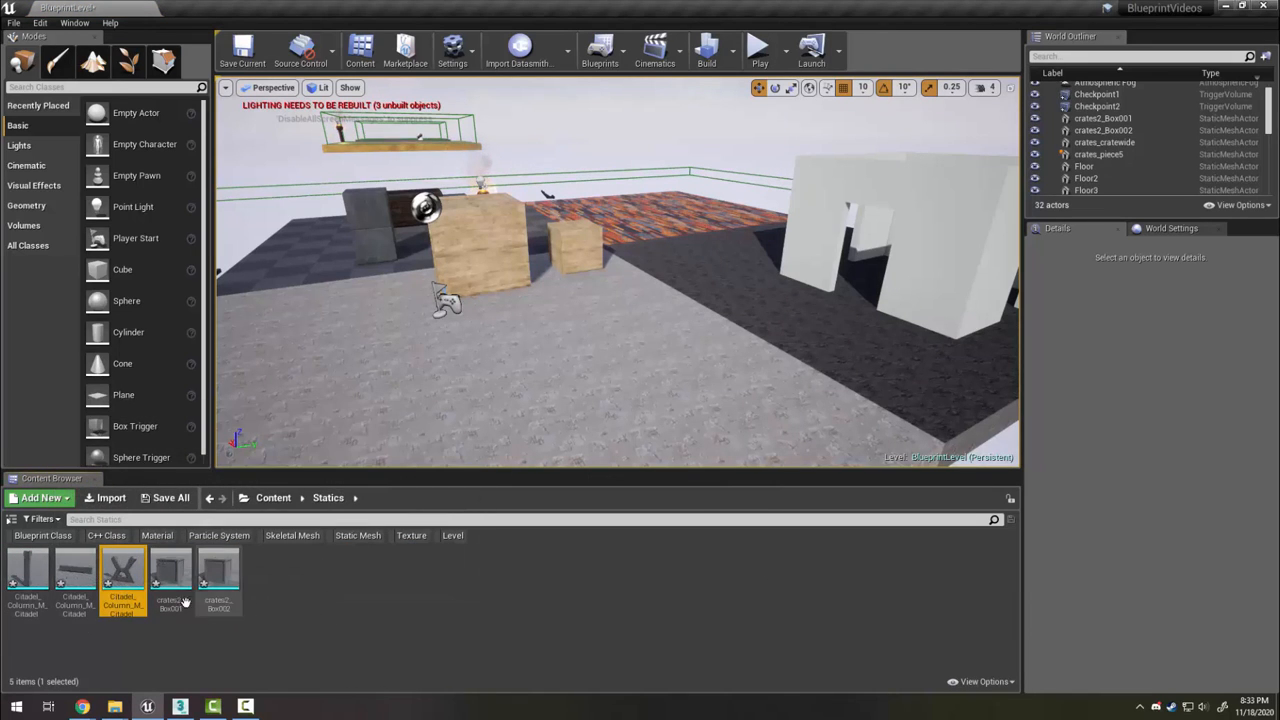
Place the X-shaped Citadel column mesh in the level and move it along Y to -180
{"action": "mouse_move", "coordinate": [123, 580]}
{"action": "left_click_drag", "start_coordinate": [120, 578], "coordinate": [424, 362]}
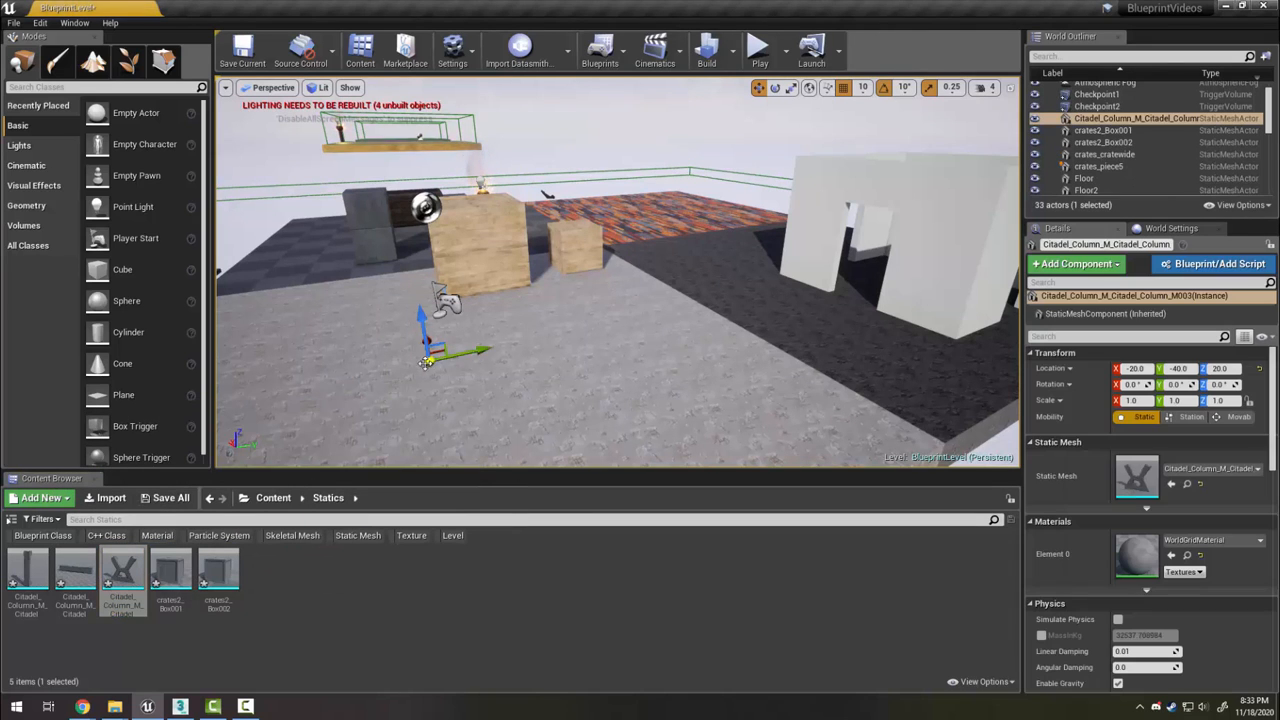
{"action": "key", "text": "f"}
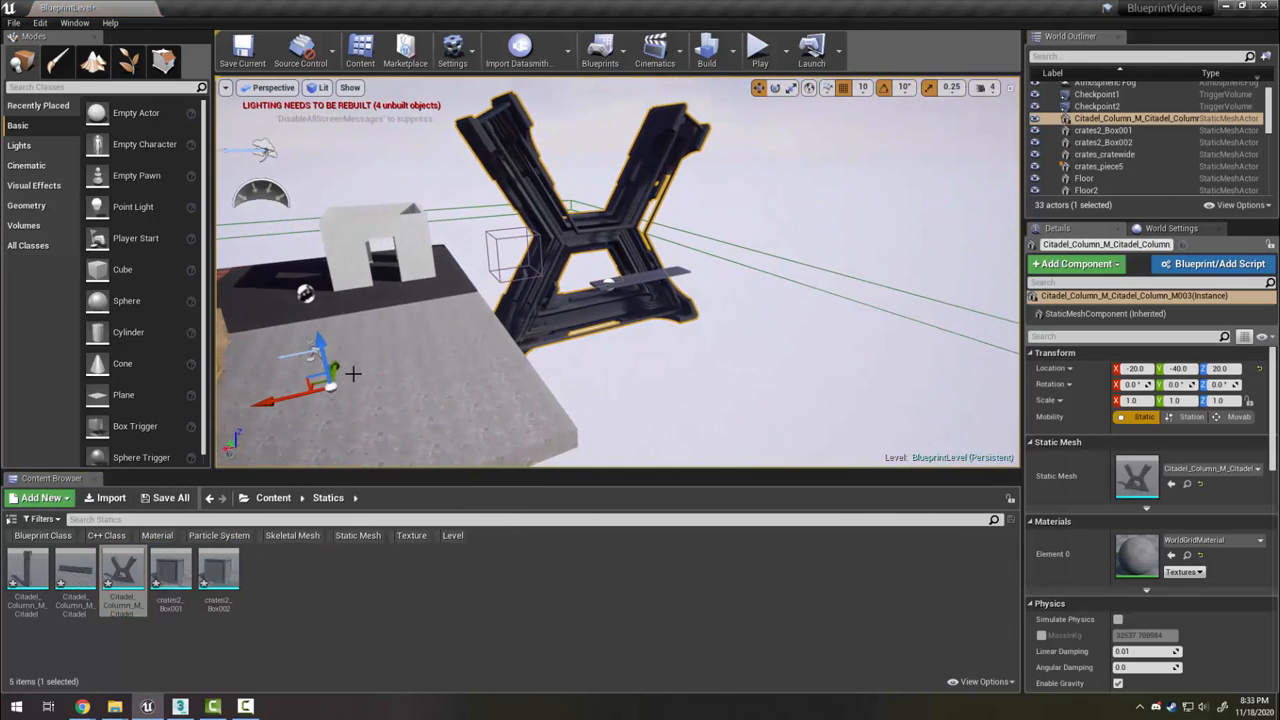
{"action": "mouse_move", "coordinate": [325, 373]}
{"action": "left_mouse_down"}
{"action": "mouse_move", "coordinate": [306, 420]}
{"action": "mouse_move", "coordinate": [316, 390]}
{"action": "left_mouse_up"}
{"action": "key", "text": "w"}
{"action": "mouse_move", "coordinate": [308, 418]}
{"action": "right_mouse_down"}
{"action": "mouse_move", "coordinate": [335, 365]}
{"action": "mouse_move", "coordinate": [350, 415]}
{"action": "mouse_move", "coordinate": [330, 425]}
{"action": "right_mouse_up"}
{"action": "key", "text": "s"}
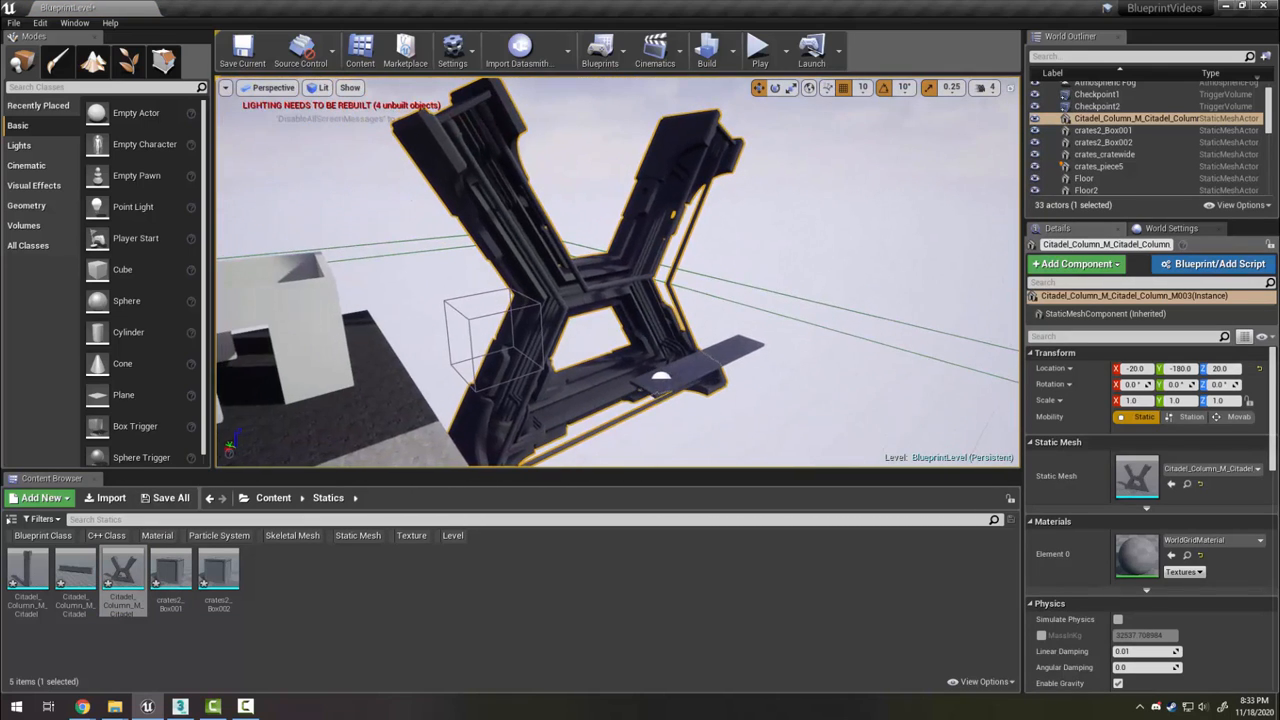
Import the Citadel_Column AO, BaseColor, Metal, Normal and Roughness textures from the textures folder into the Statics content folder
{"action": "mouse_move", "coordinate": [115, 706]}
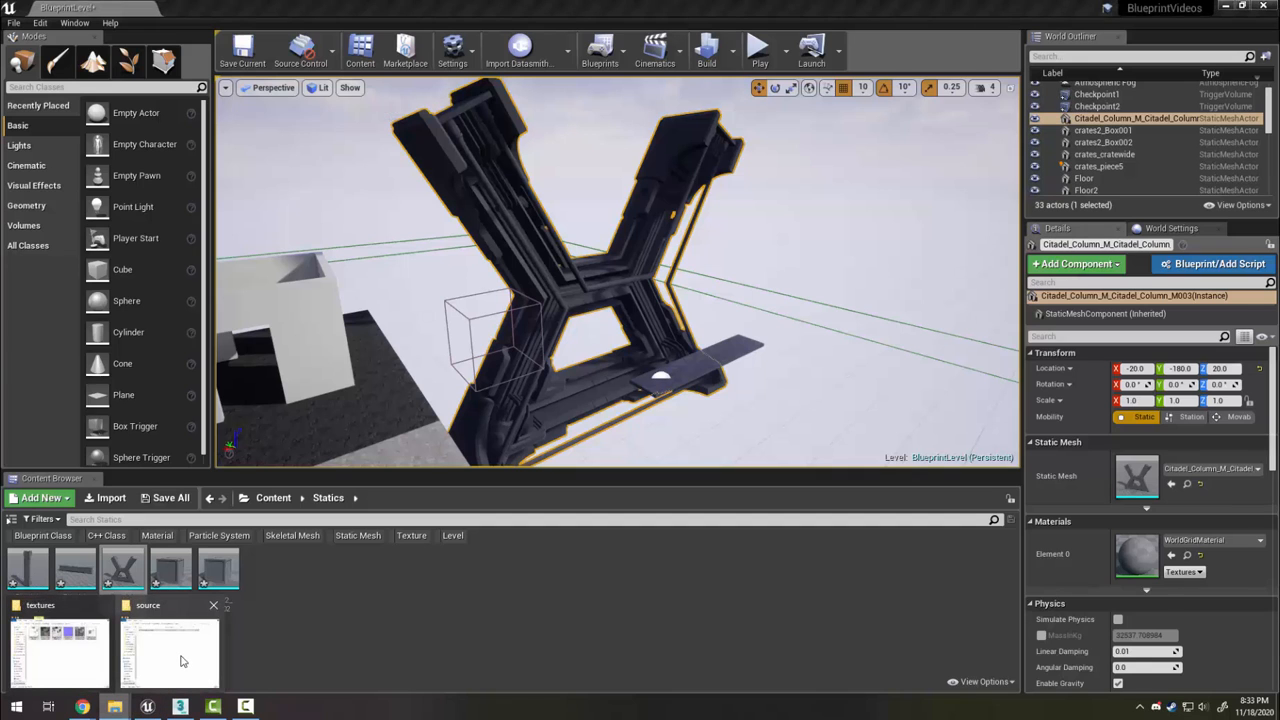
{"action": "left_click", "coordinate": [166, 651]}
{"action": "left_click", "coordinate": [905, 191]}
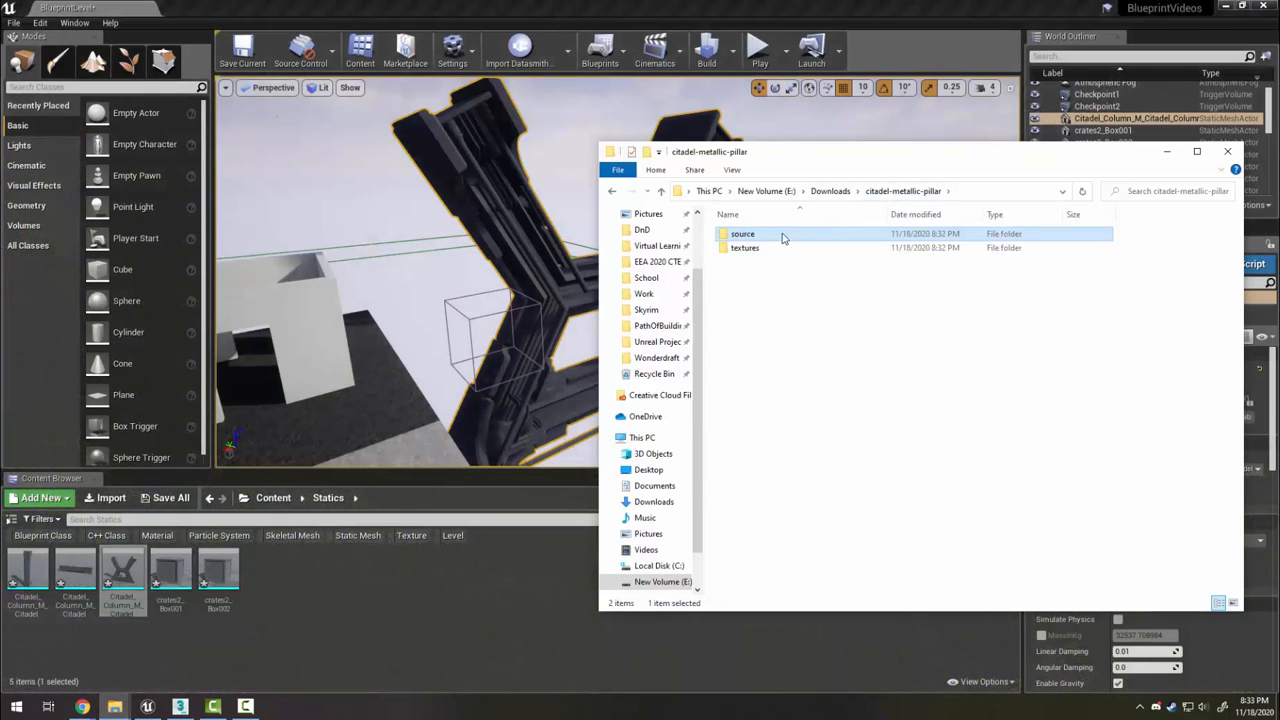
{"action": "double_click", "coordinate": [757, 250]}
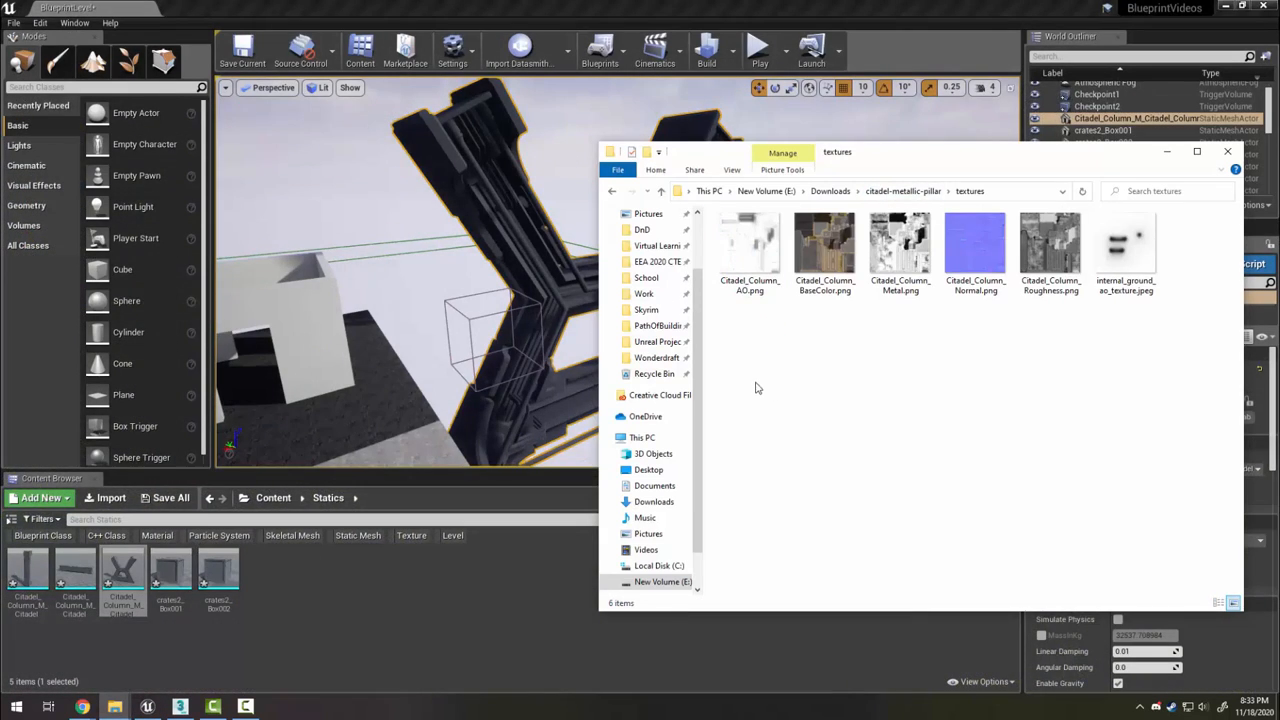
{"action": "left_click_drag", "start_coordinate": [741, 335], "coordinate": [1054, 244]}
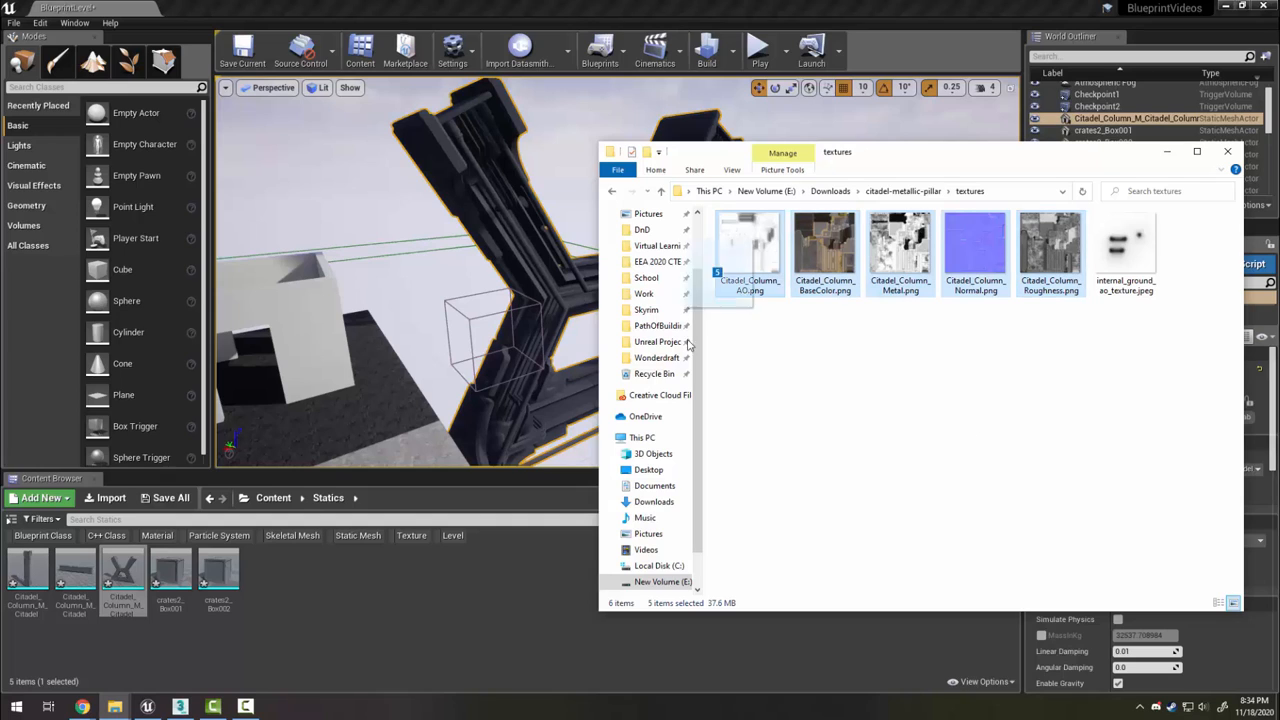
{"action": "left_click_drag", "start_coordinate": [316, 592], "coordinate": [316, 590]}
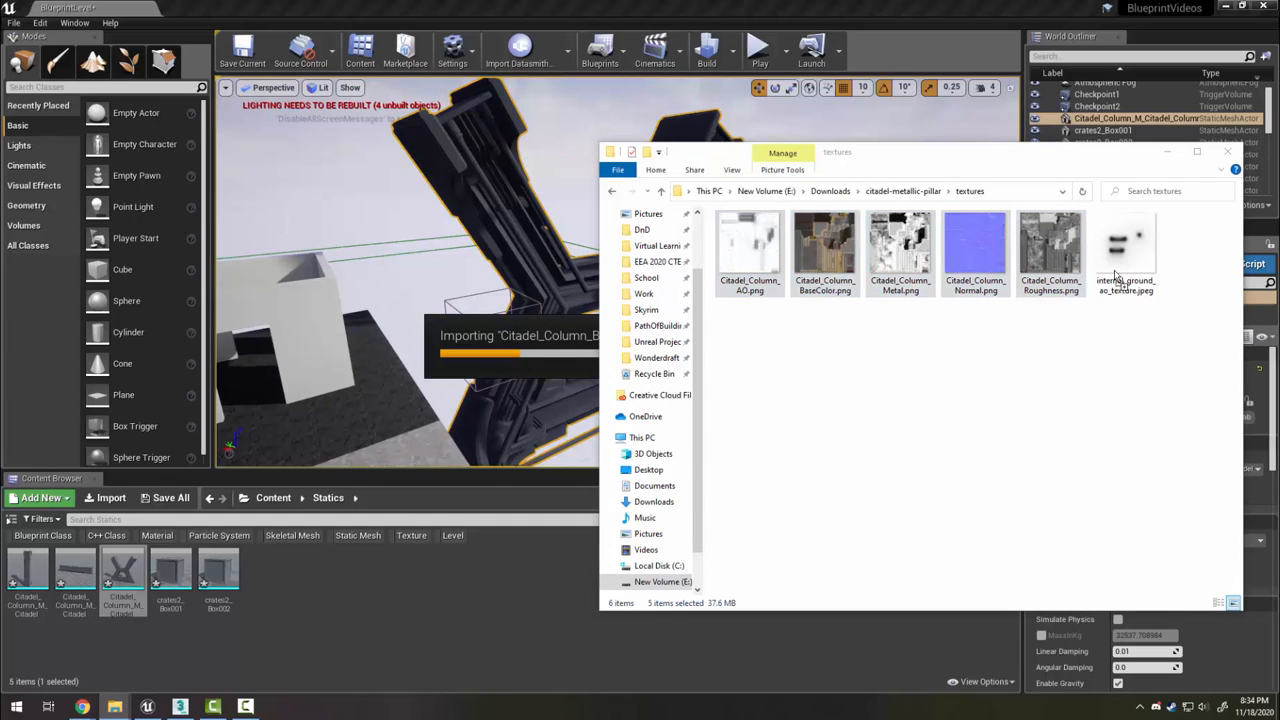
{"action": "left_click", "coordinate": [570, 510]}
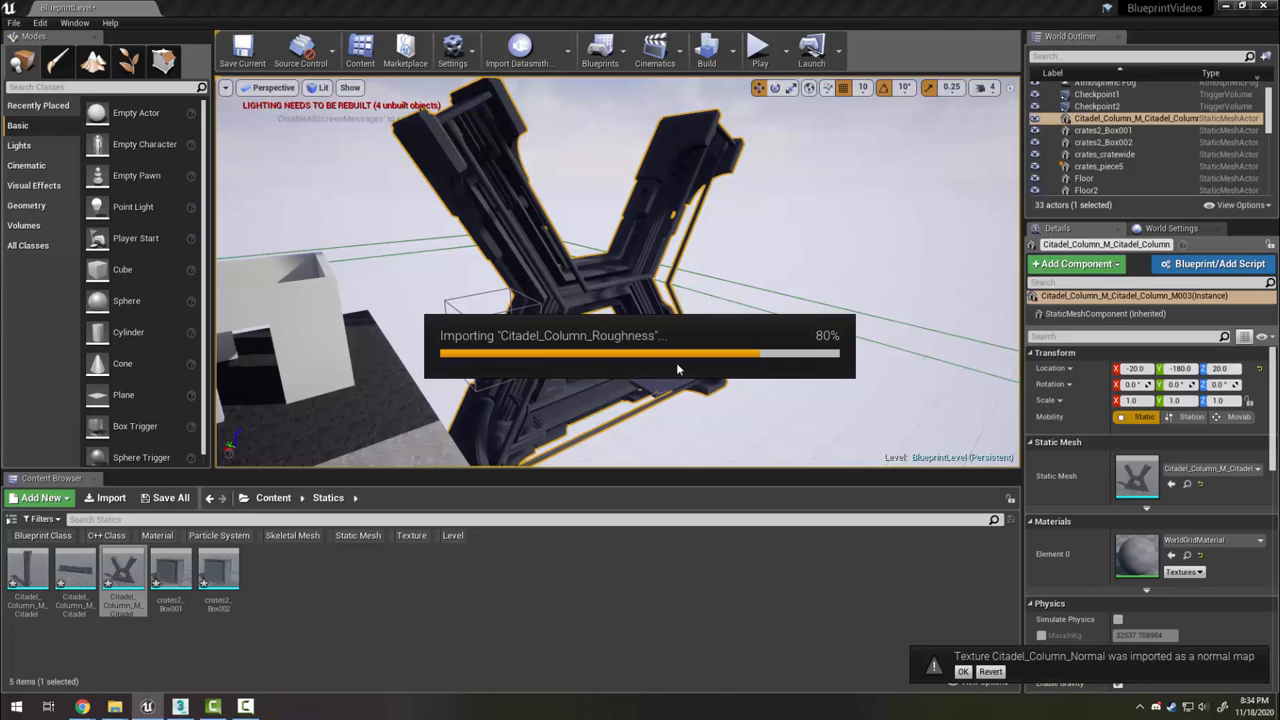
Create a material named Citadel in the Statics folder and open it for editing beside the texture assets
{"action": "left_click", "coordinate": [532, 586]}
{"action": "right_click", "coordinate": [547, 567]}
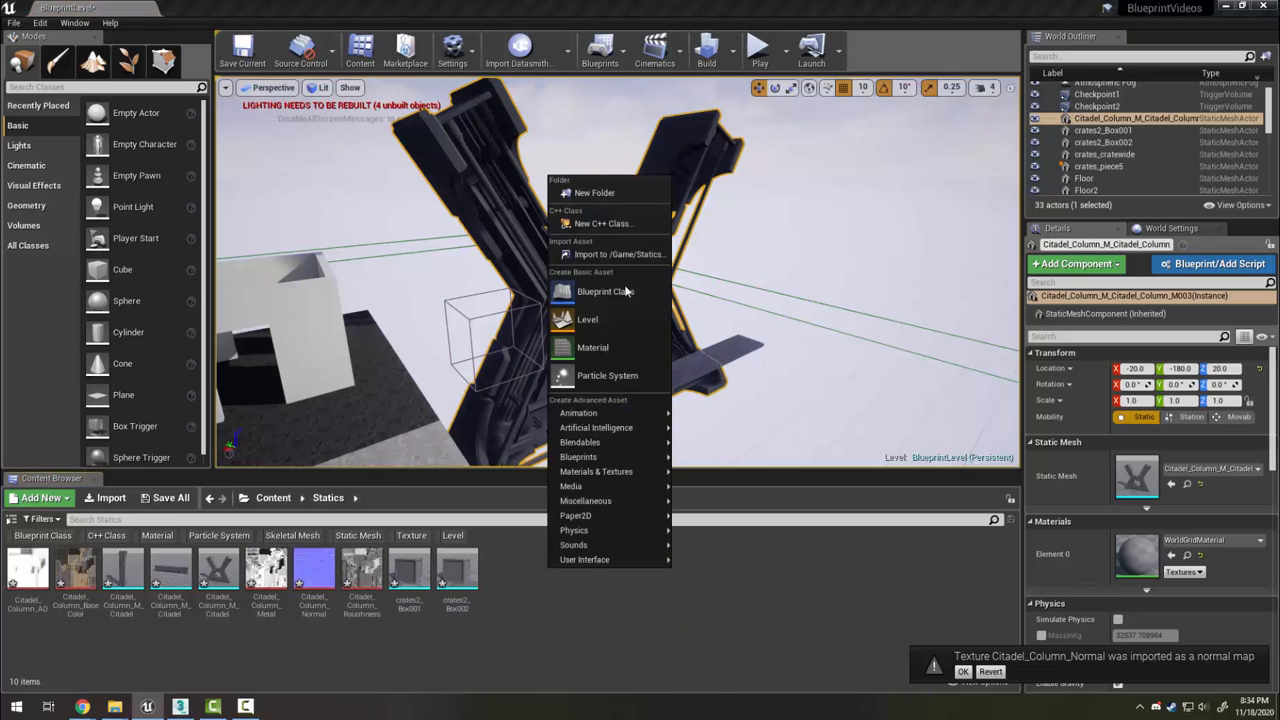
{"action": "left_click", "coordinate": [624, 352]}
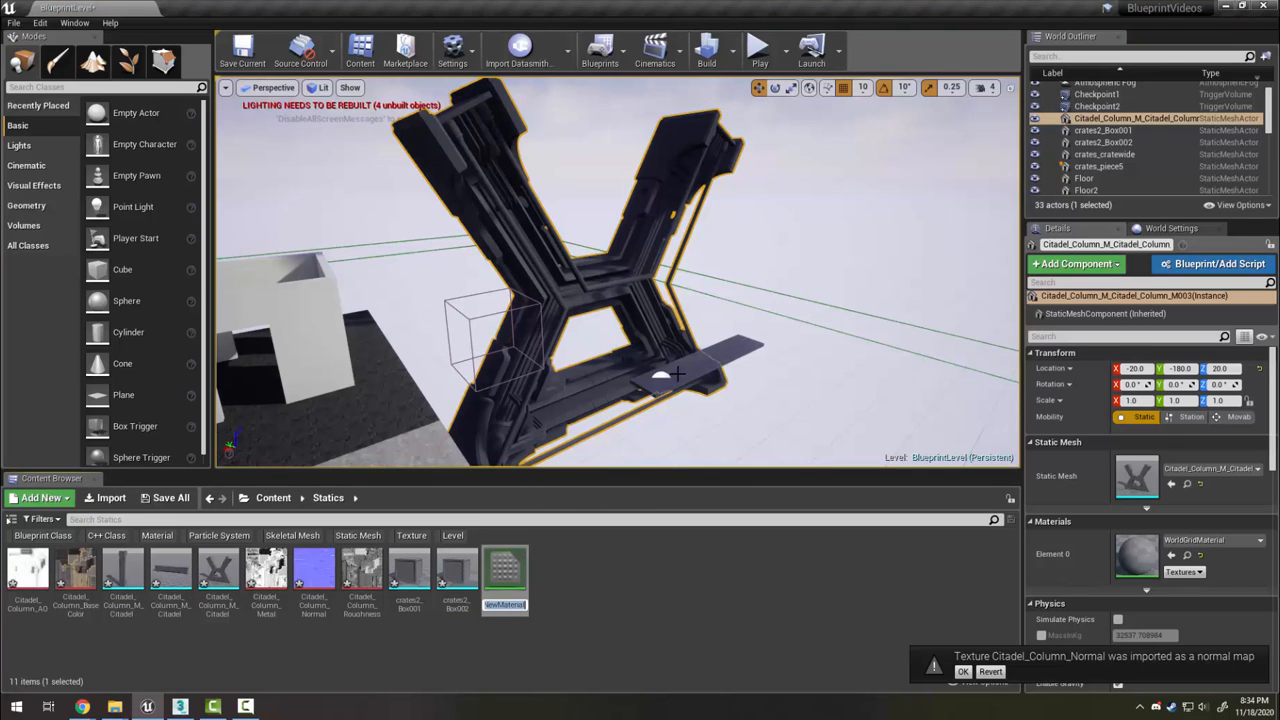
{"action": "key", "text": "Return"}
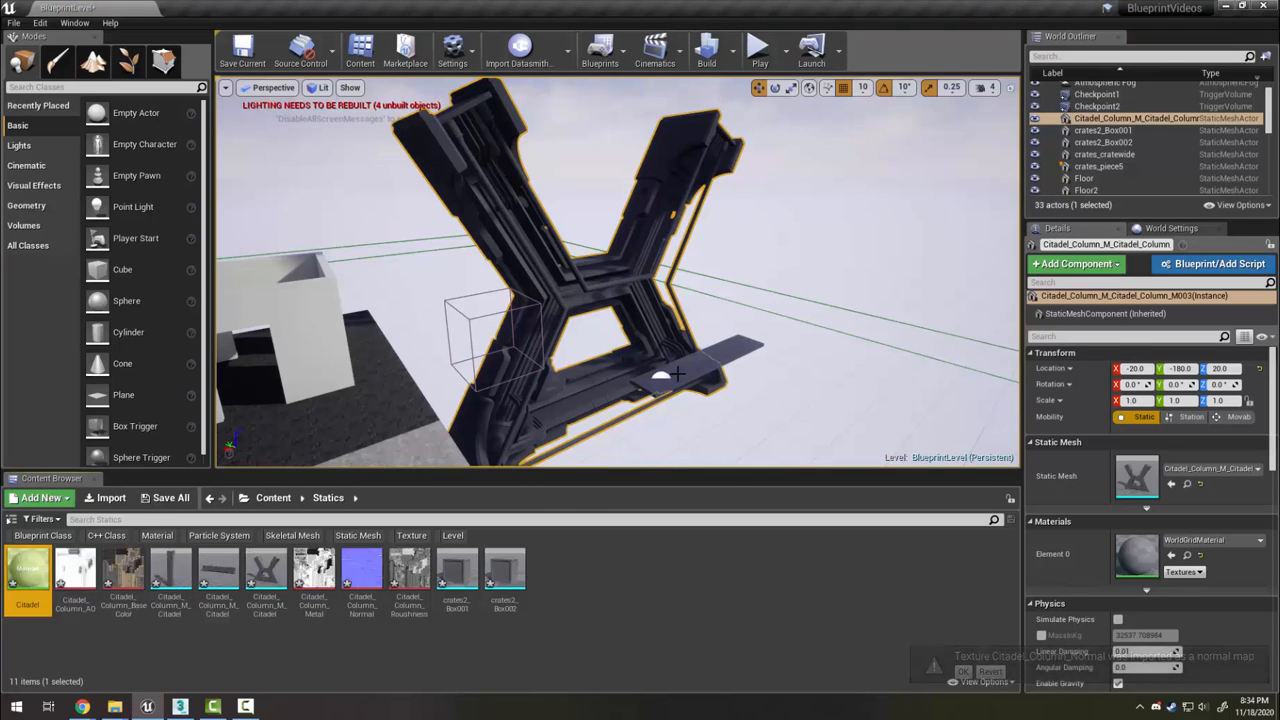
{"action": "double_click", "coordinate": [28, 568]}
{"action": "left_click_drag", "start_coordinate": [653, 43], "coordinate": [1155, 62]}
Add the AO and BaseColor textures to the Citadel material and connect them to Ambient Occlusion and Base Color
{"action": "left_click_drag", "start_coordinate": [65, 587], "coordinate": [806, 523]}
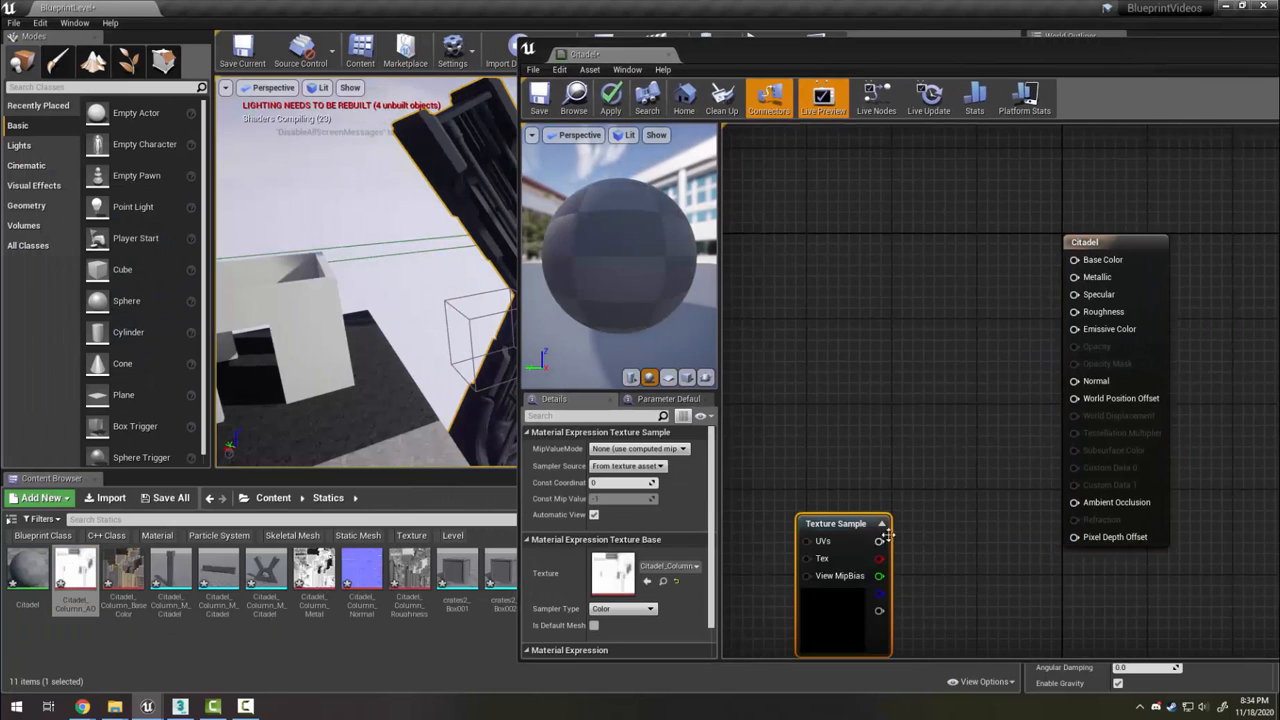
{"action": "left_click_drag", "start_coordinate": [879, 541], "coordinate": [1075, 503]}
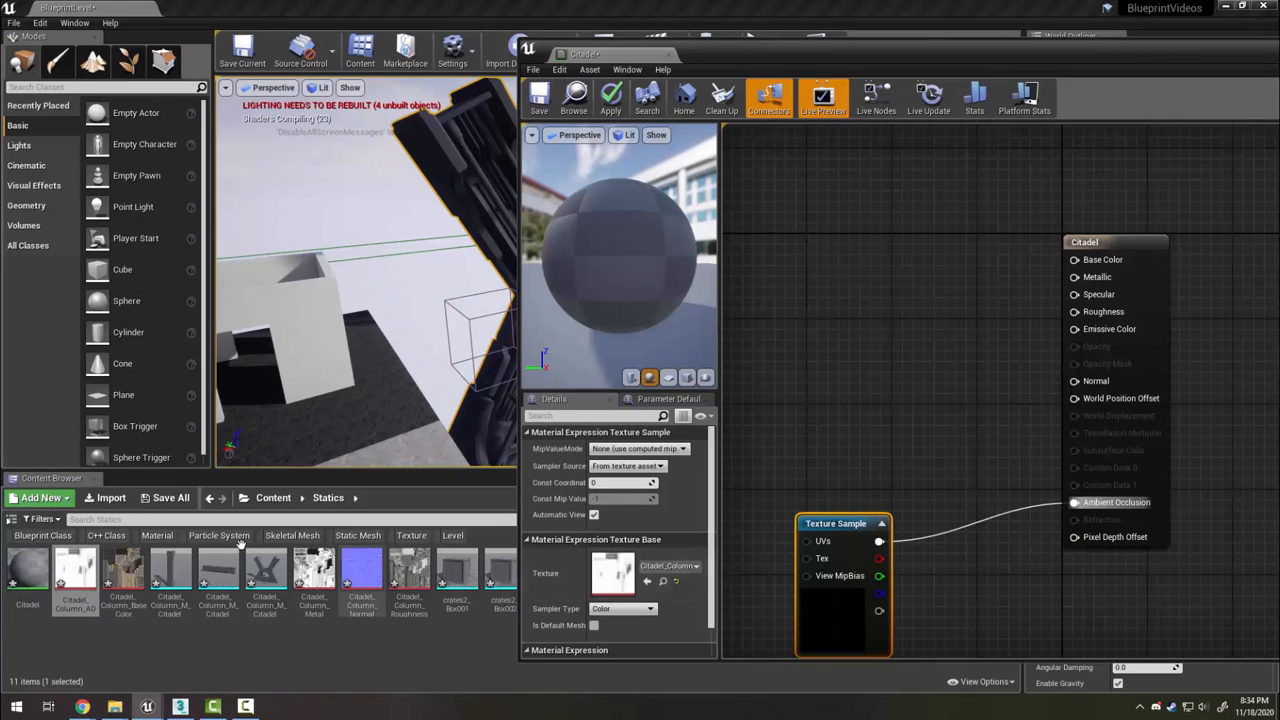
{"action": "left_click_drag", "start_coordinate": [123, 580], "coordinate": [765, 196]}
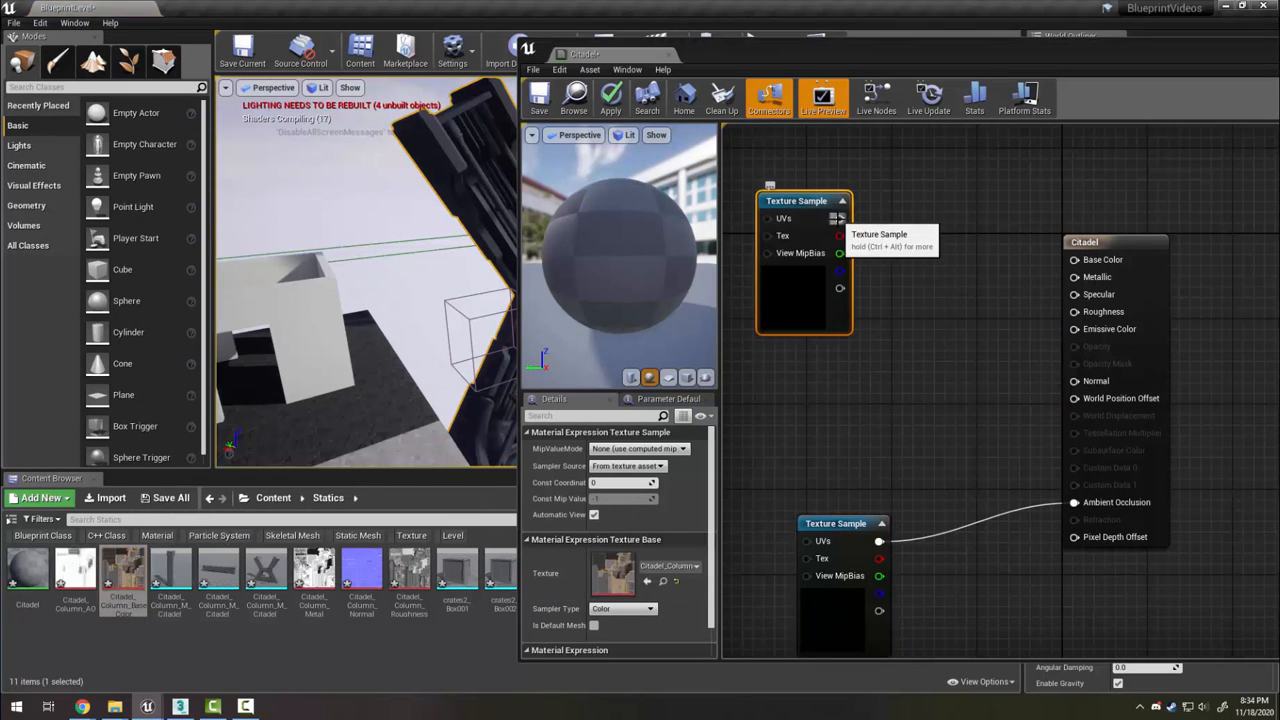
{"action": "left_click_drag", "start_coordinate": [838, 218], "coordinate": [1074, 259]}
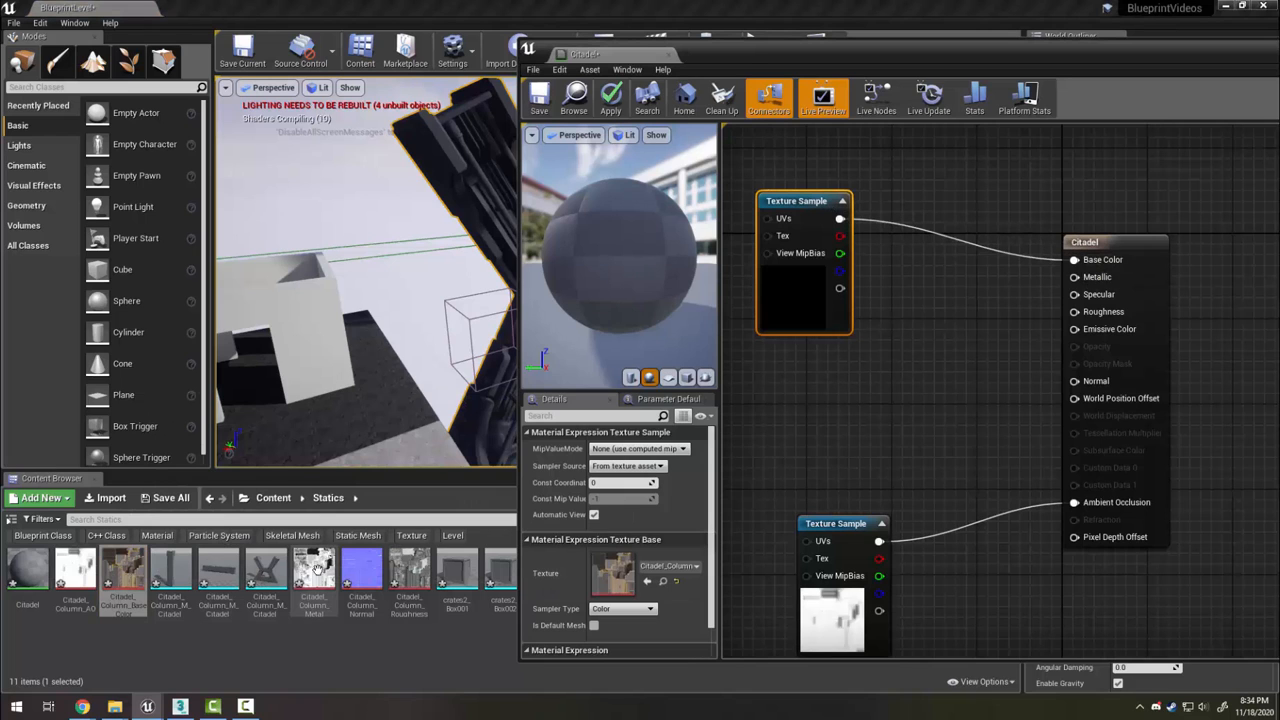
Add the Metal and Roughness textures to the material graph and connect them to the Metallic and Roughness inputs
{"action": "left_click_drag", "start_coordinate": [316, 570], "coordinate": [895, 302]}
{"action": "left_click_drag", "start_coordinate": [975, 323], "coordinate": [1075, 277]}
{"action": "left_click_drag", "start_coordinate": [409, 580], "coordinate": [772, 388]}
{"action": "left_click_drag", "start_coordinate": [843, 408], "coordinate": [1072, 312]}
Add the Normal texture to the Citadel material, connect it to the Normal input, then save and close the material
{"action": "left_click_drag", "start_coordinate": [823, 52], "coordinate": [795, 49]}
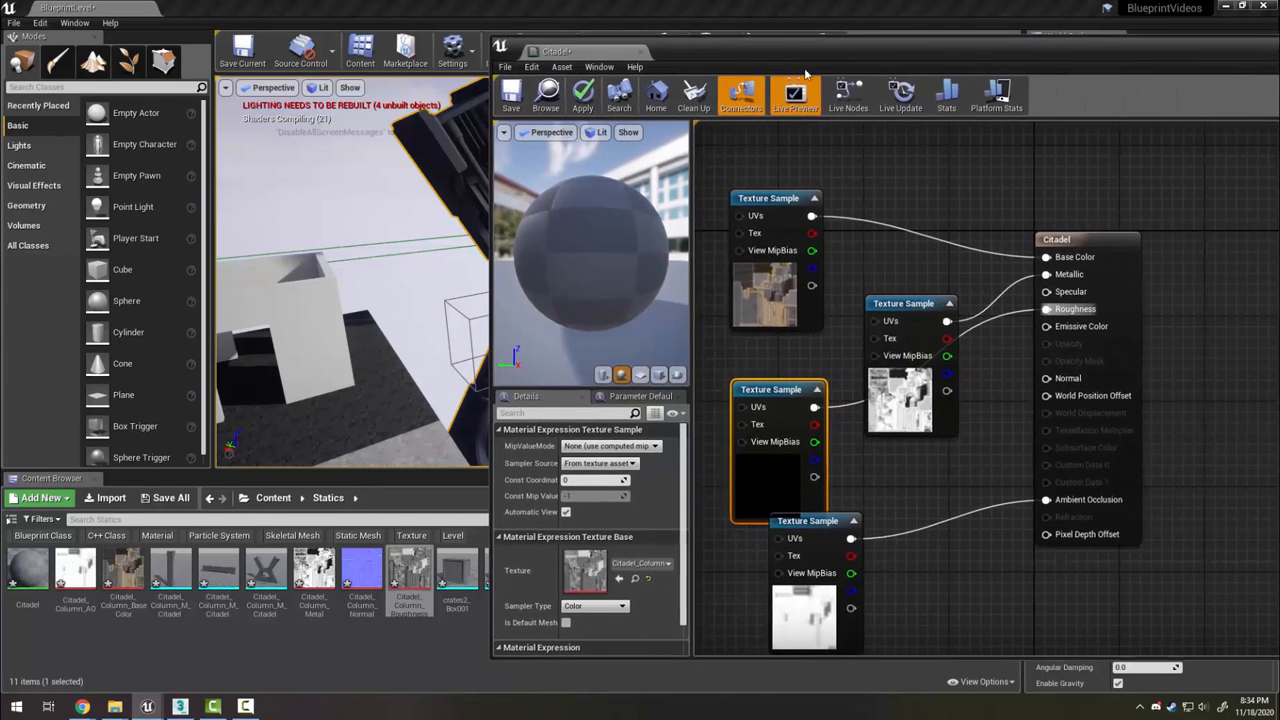
{"action": "left_click_drag", "start_coordinate": [362, 572], "coordinate": [868, 482]}
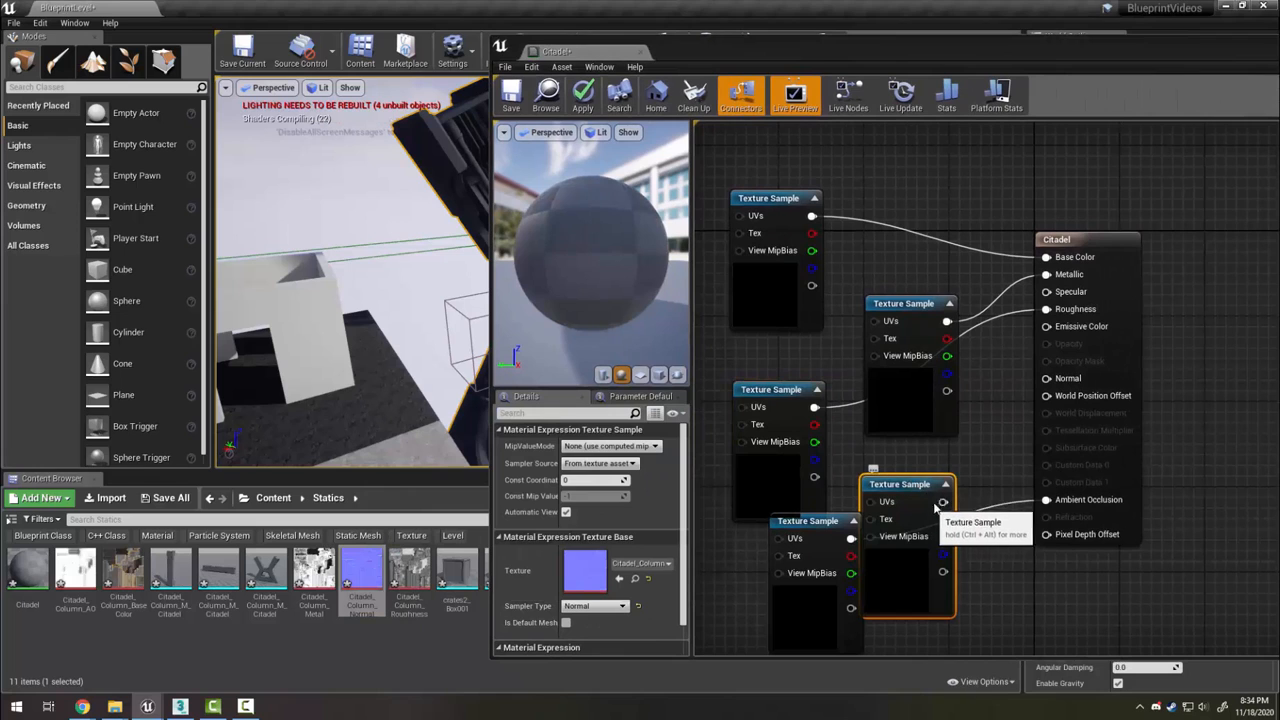
{"action": "left_click_drag", "start_coordinate": [942, 502], "coordinate": [1046, 378]}
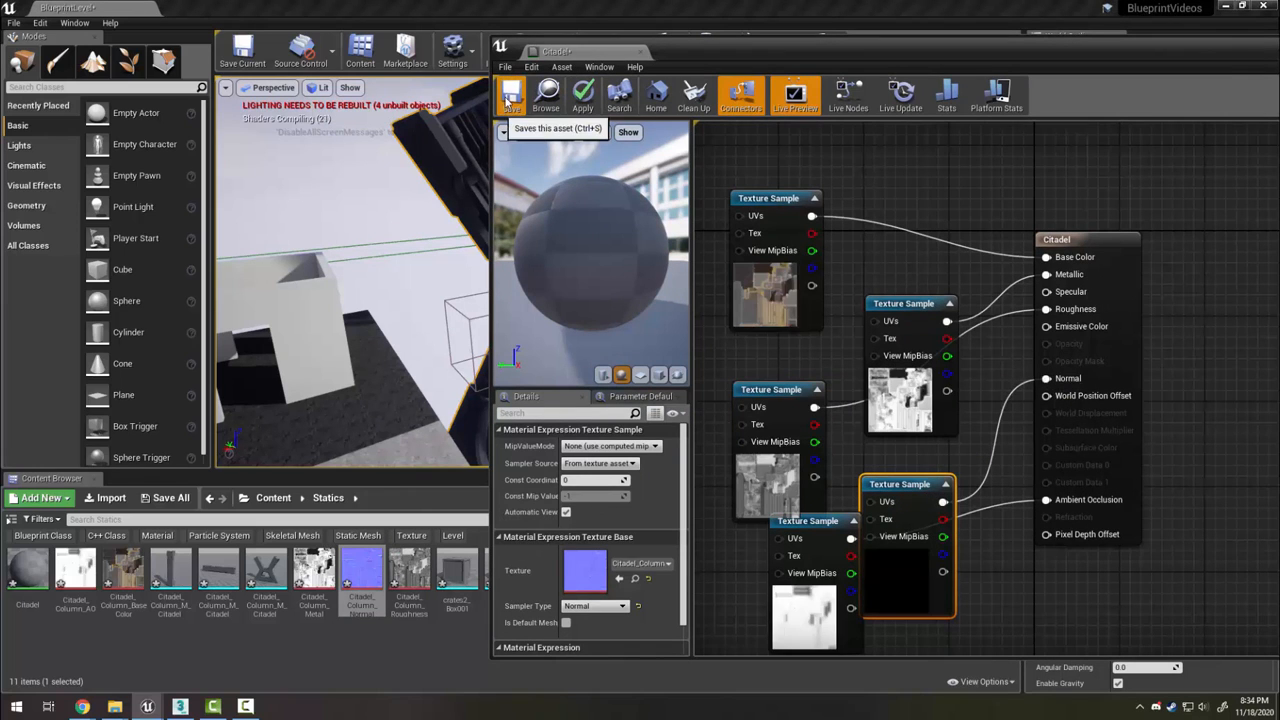
{"action": "left_click", "coordinate": [508, 112]}
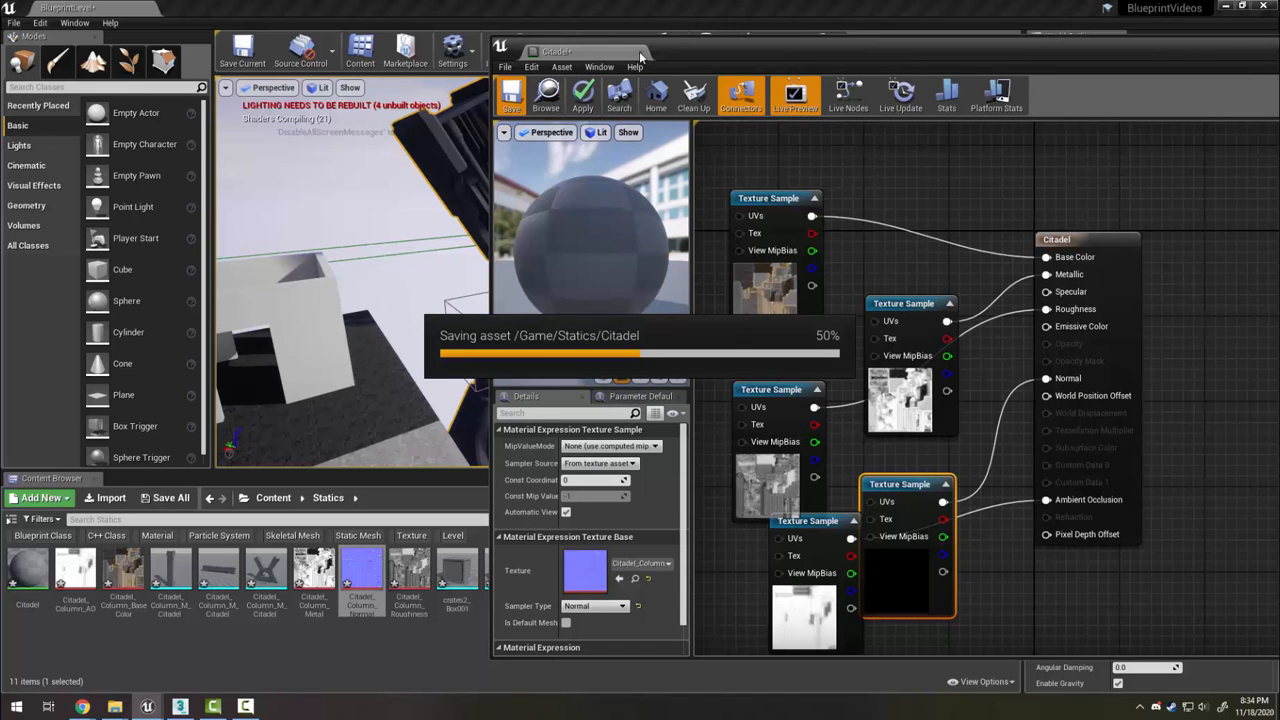
{"action": "left_click", "coordinate": [641, 52]}
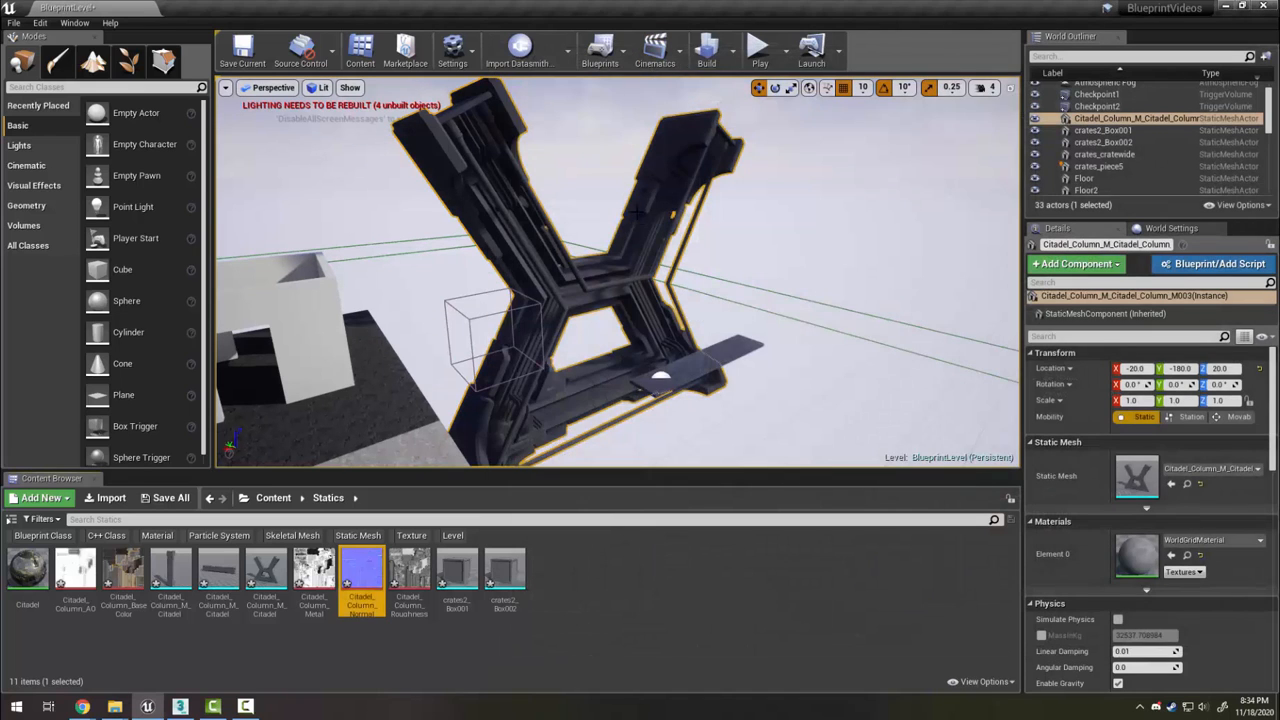
Assign the Citadel material to Element 0 of the X-shaped column placed in the level
{"action": "right_click_drag", "start_coordinate": [641, 270], "coordinate": [612, 279]}
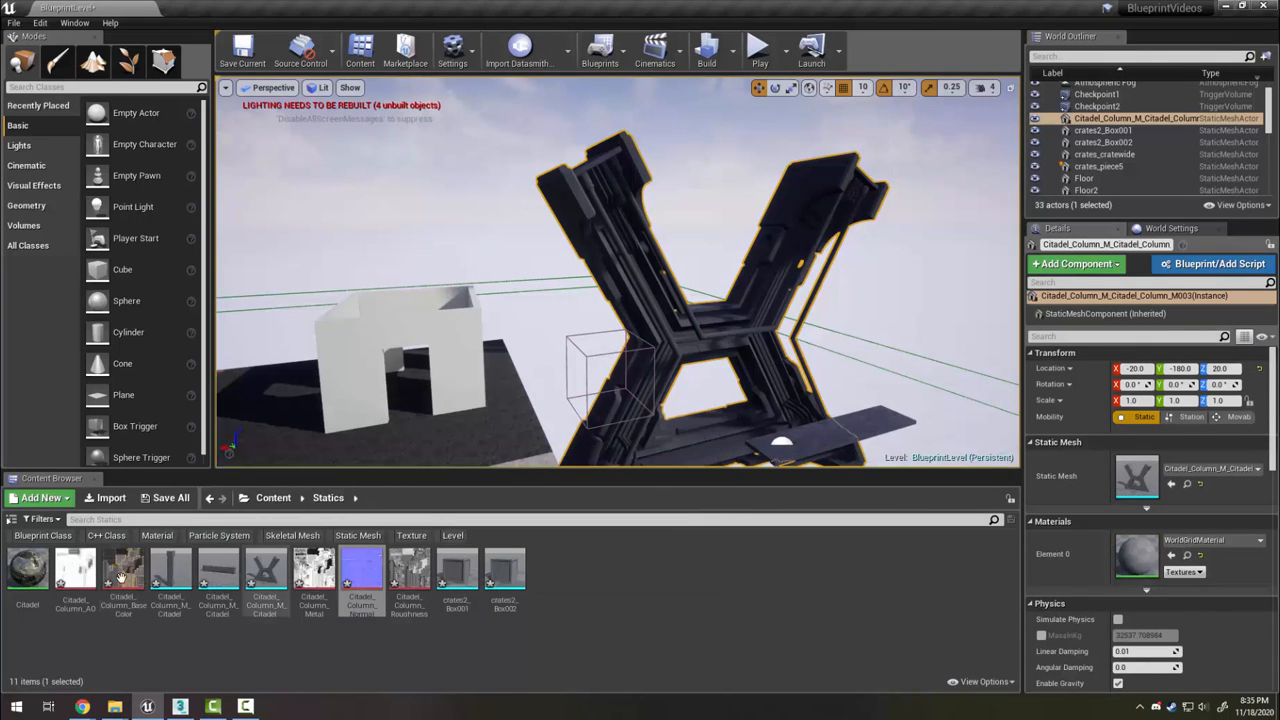
{"action": "left_click_drag", "start_coordinate": [28, 572], "coordinate": [1150, 551]}
{"action": "right_click_drag", "start_coordinate": [840, 370], "coordinate": [900, 410]}
{"action": "right_click_drag", "start_coordinate": [617, 272], "coordinate": [651, 234]}
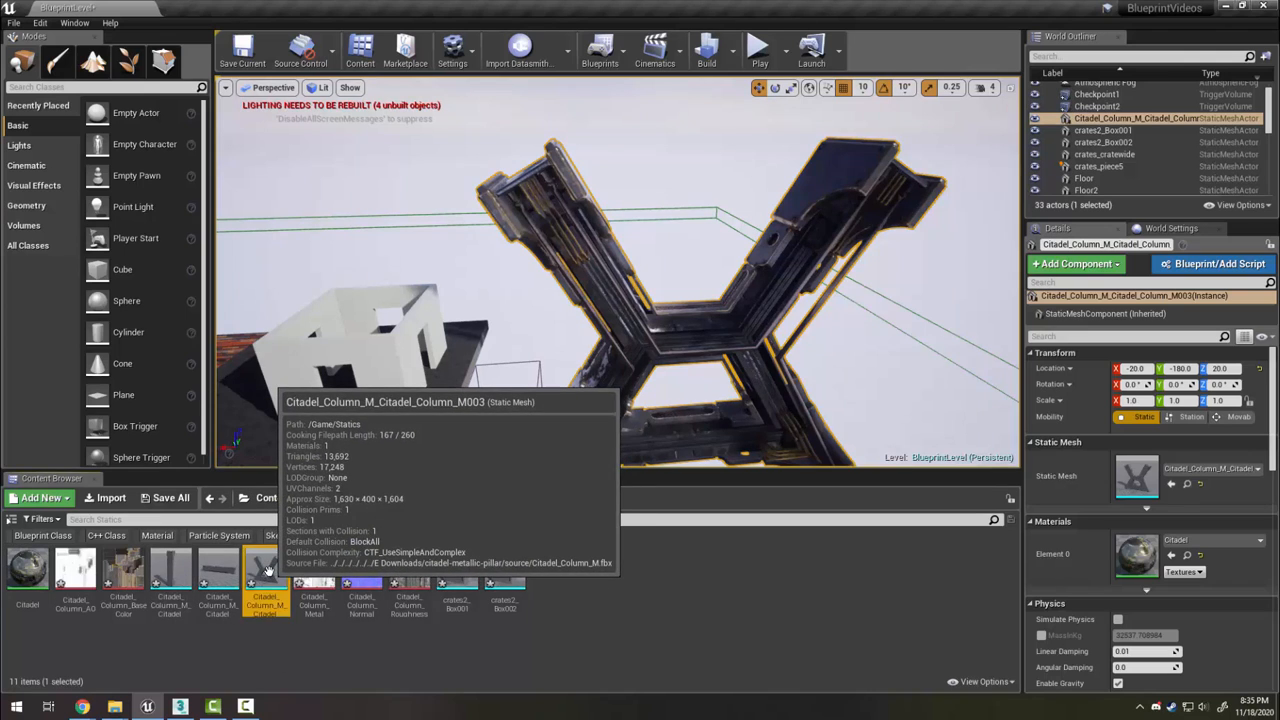
Open the X-shaped Citadel_Column static mesh, set its material slot to Citadel and save the mesh
{"action": "double_click", "coordinate": [265, 572]}
{"action": "left_click_drag", "start_coordinate": [896, 57], "coordinate": [452, 75]}
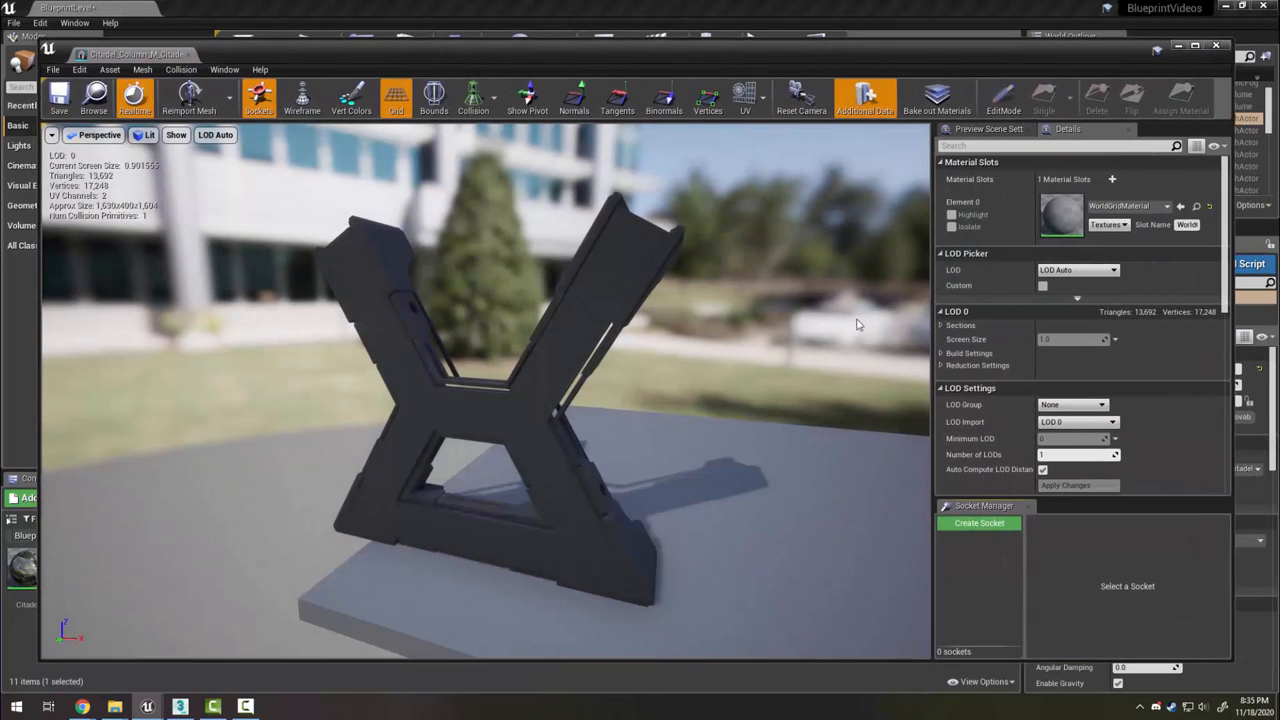
{"action": "left_click", "coordinate": [1107, 207]}
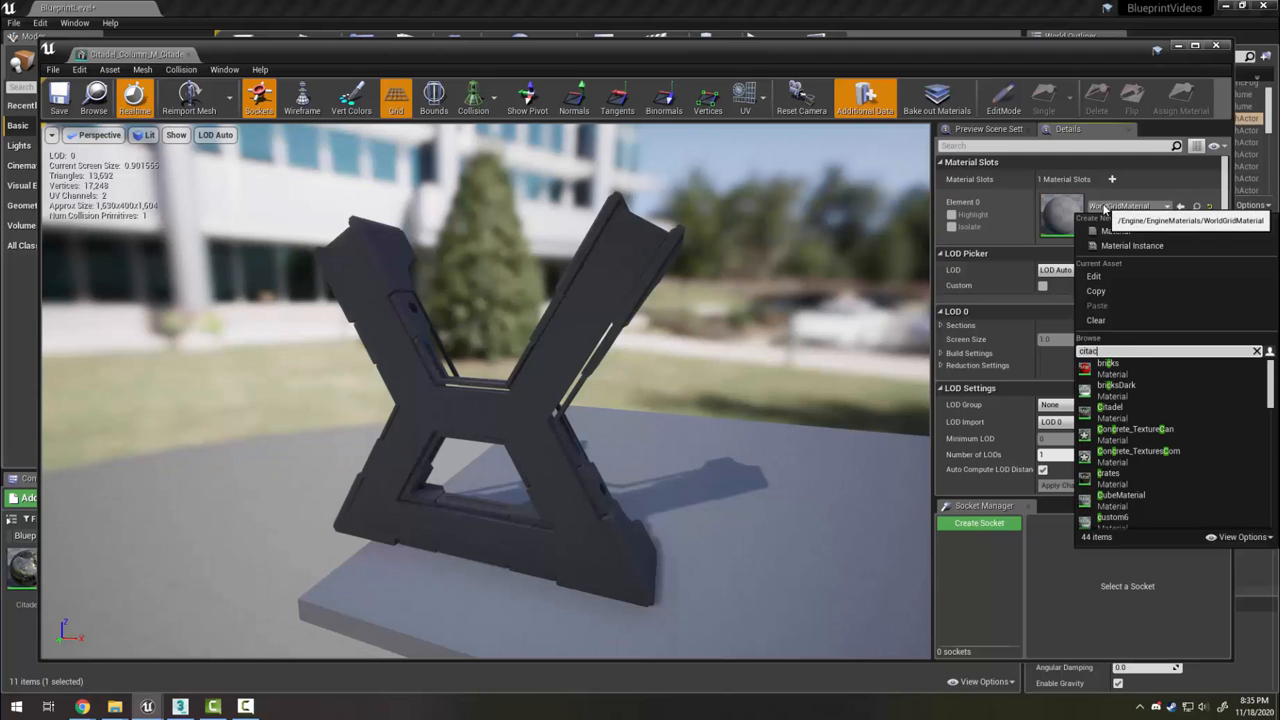
{"action": "type", "text": "citac"}
{"action": "key", "text": "BackSpace"}
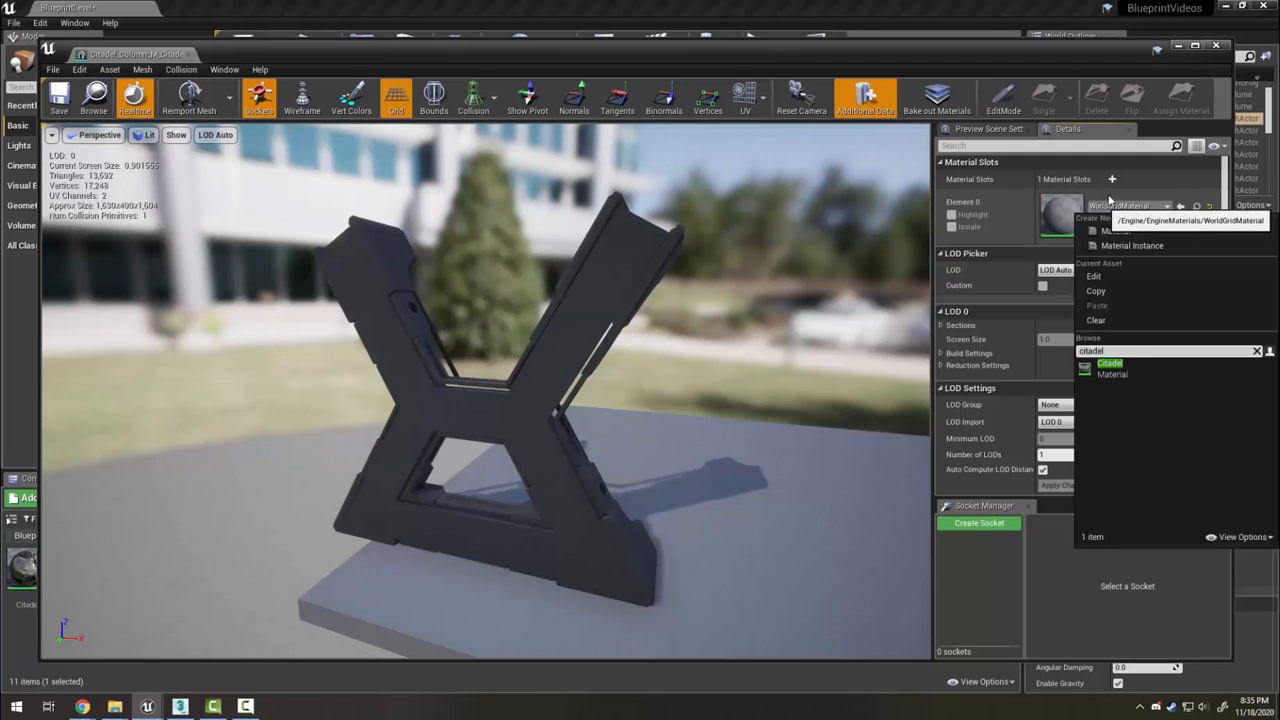
{"action": "left_click", "coordinate": [1110, 364]}
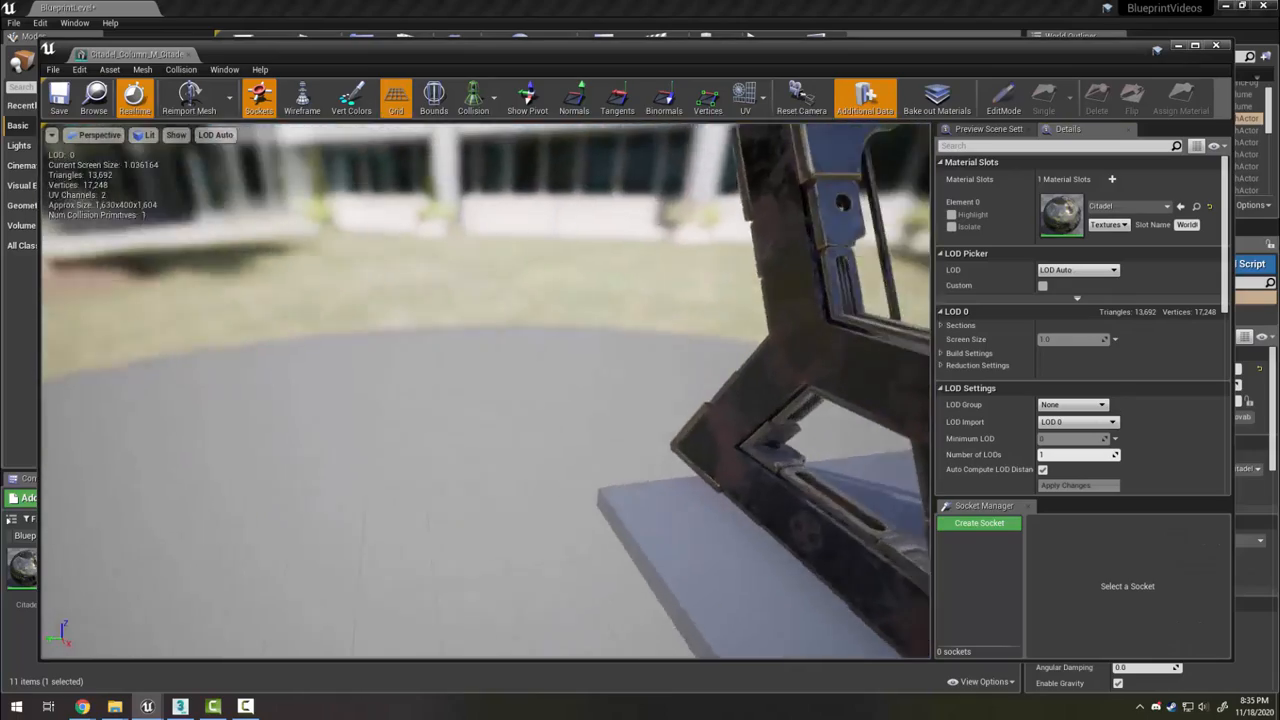
{"action": "right_click_drag", "start_coordinate": [560, 390], "coordinate": [355, 395]}
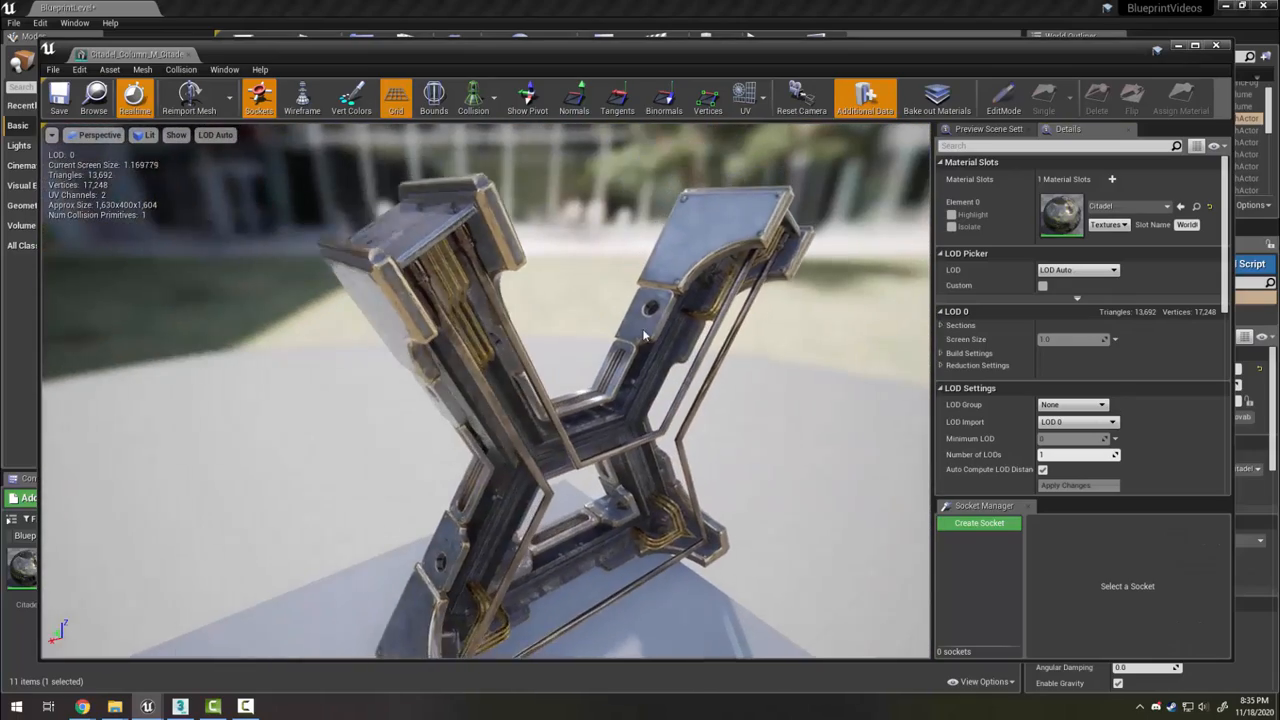
{"action": "left_click", "coordinate": [60, 98]}
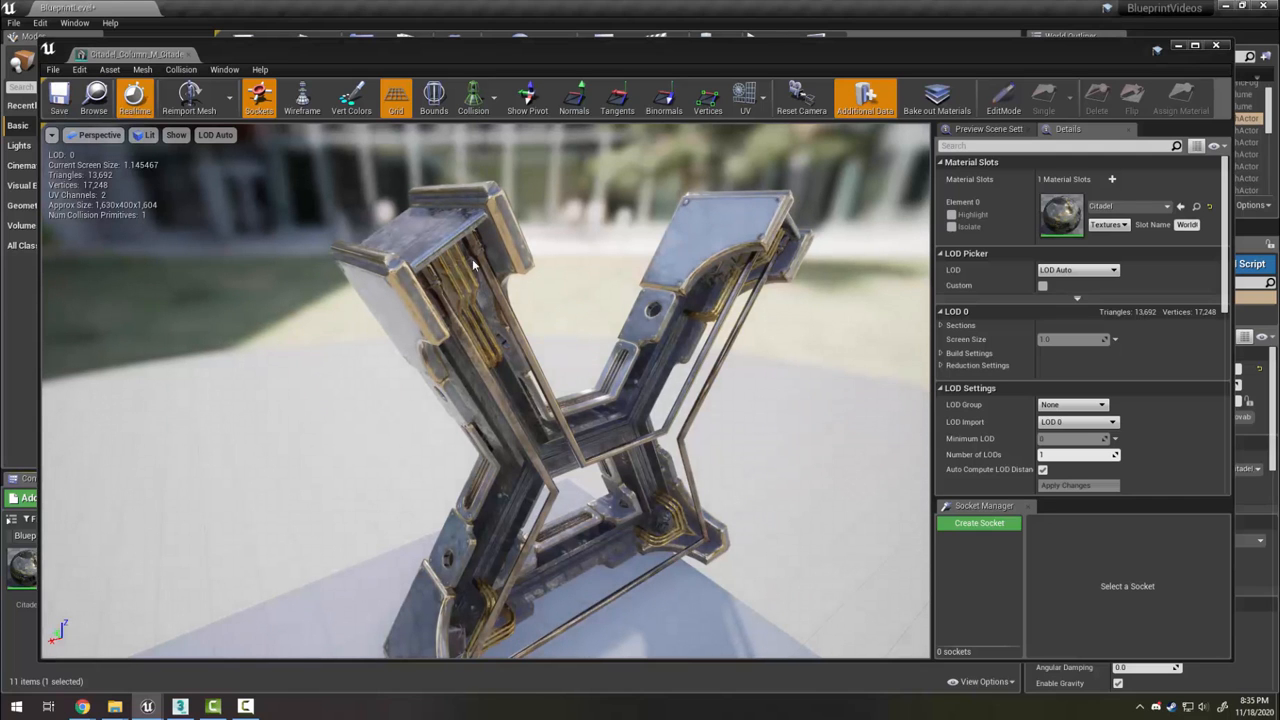
{"action": "right_click_drag", "start_coordinate": [388, 224], "coordinate": [445, 264]}
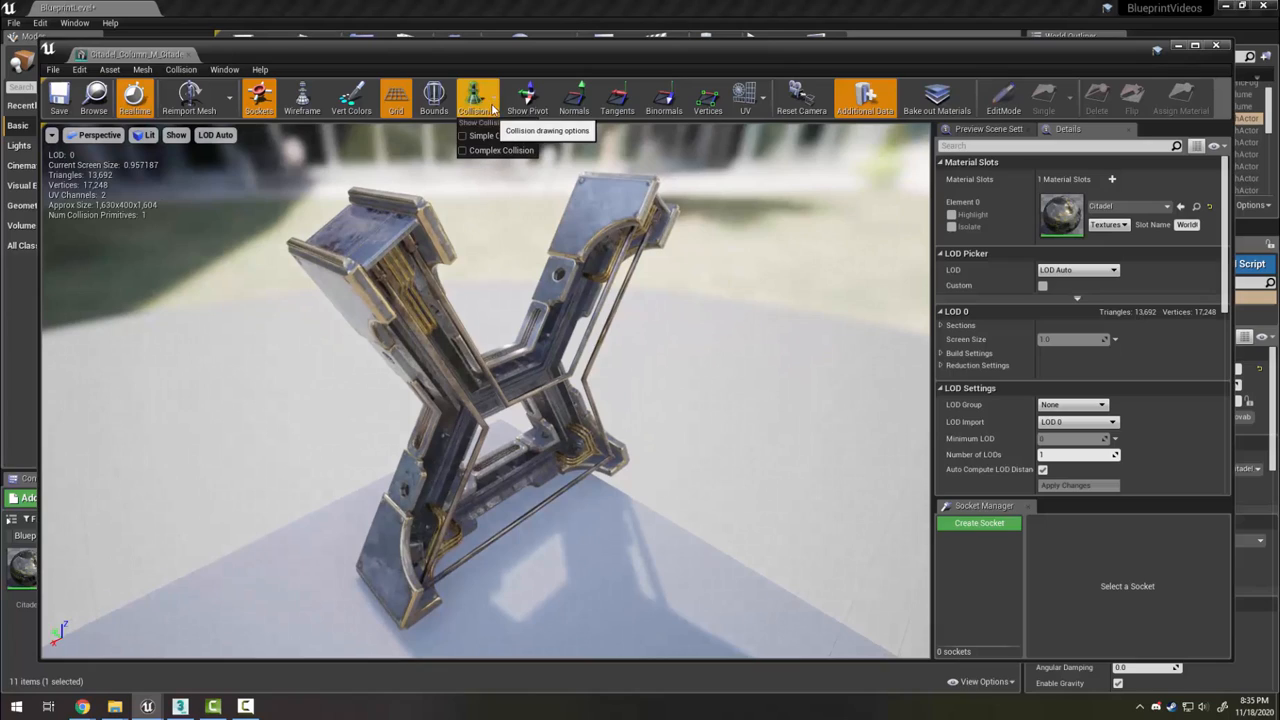
Display the simple and complex collision of the X-shaped column mesh and compare them around the model
{"action": "left_click", "coordinate": [497, 138]}
{"action": "right_click_drag", "start_coordinate": [641, 326], "coordinate": [645, 215]}
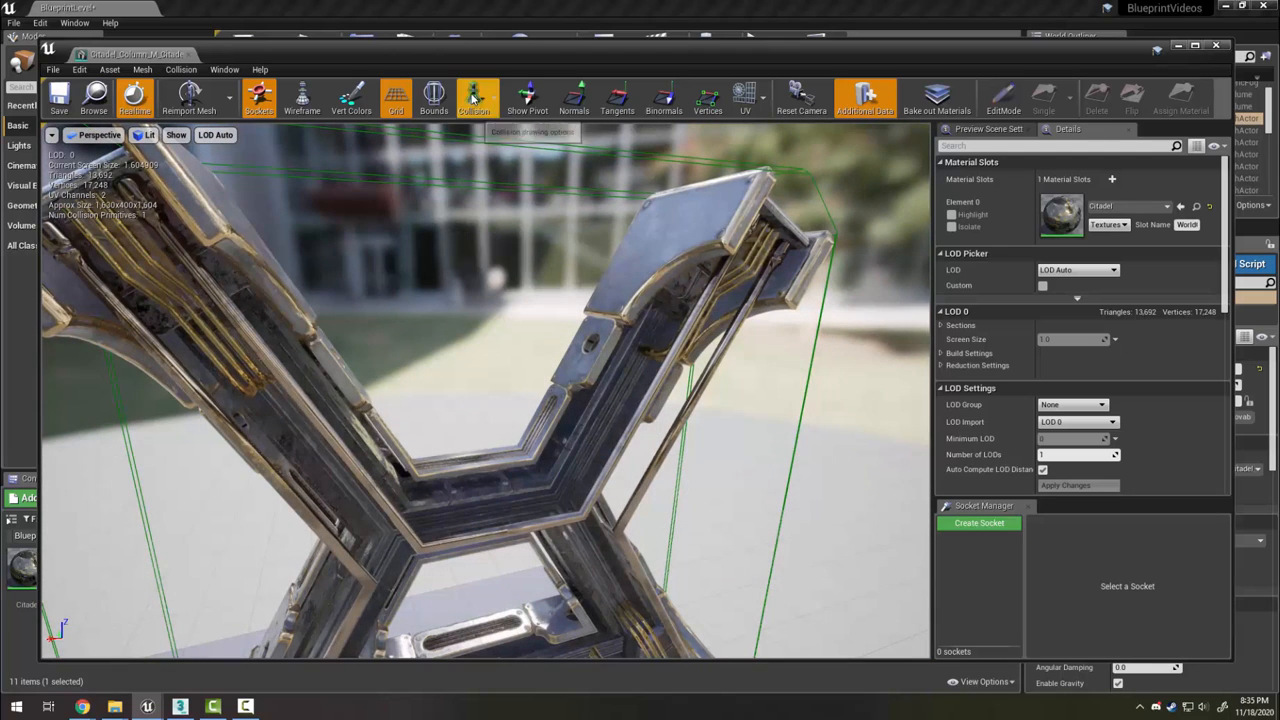
{"action": "left_click", "coordinate": [500, 150]}
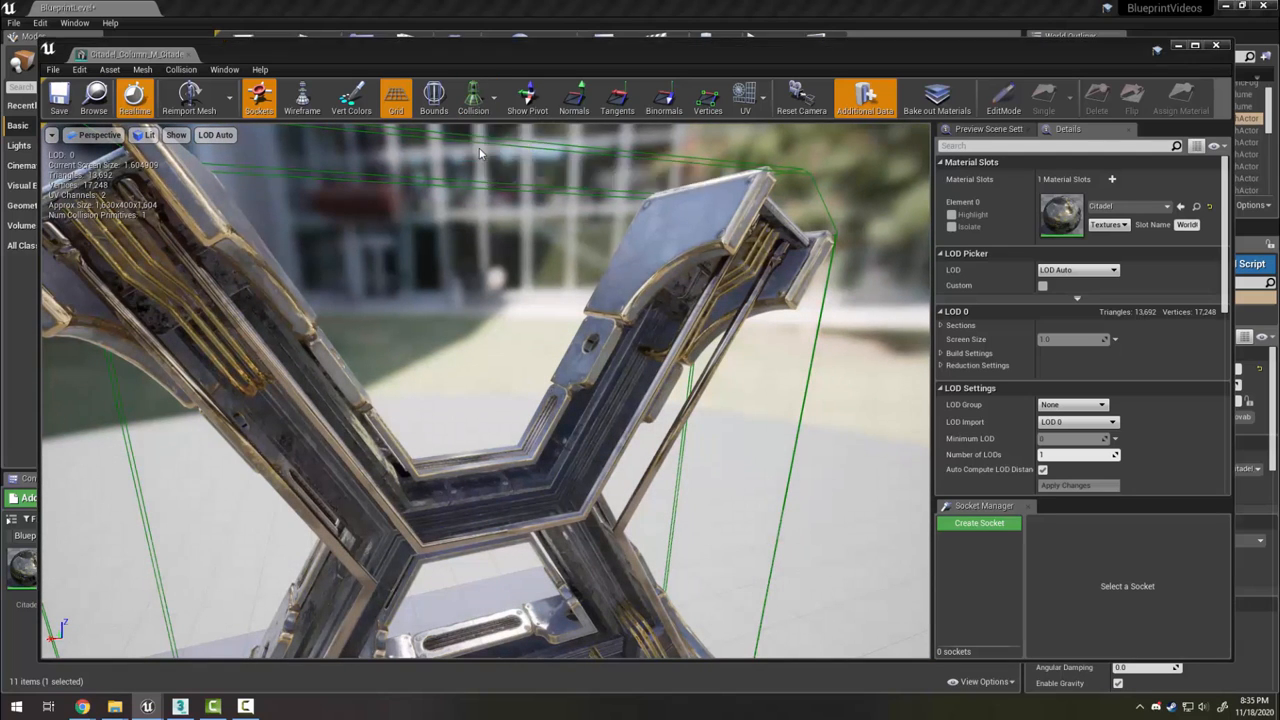
{"action": "right_click_drag", "start_coordinate": [655, 300], "coordinate": [655, 342]}
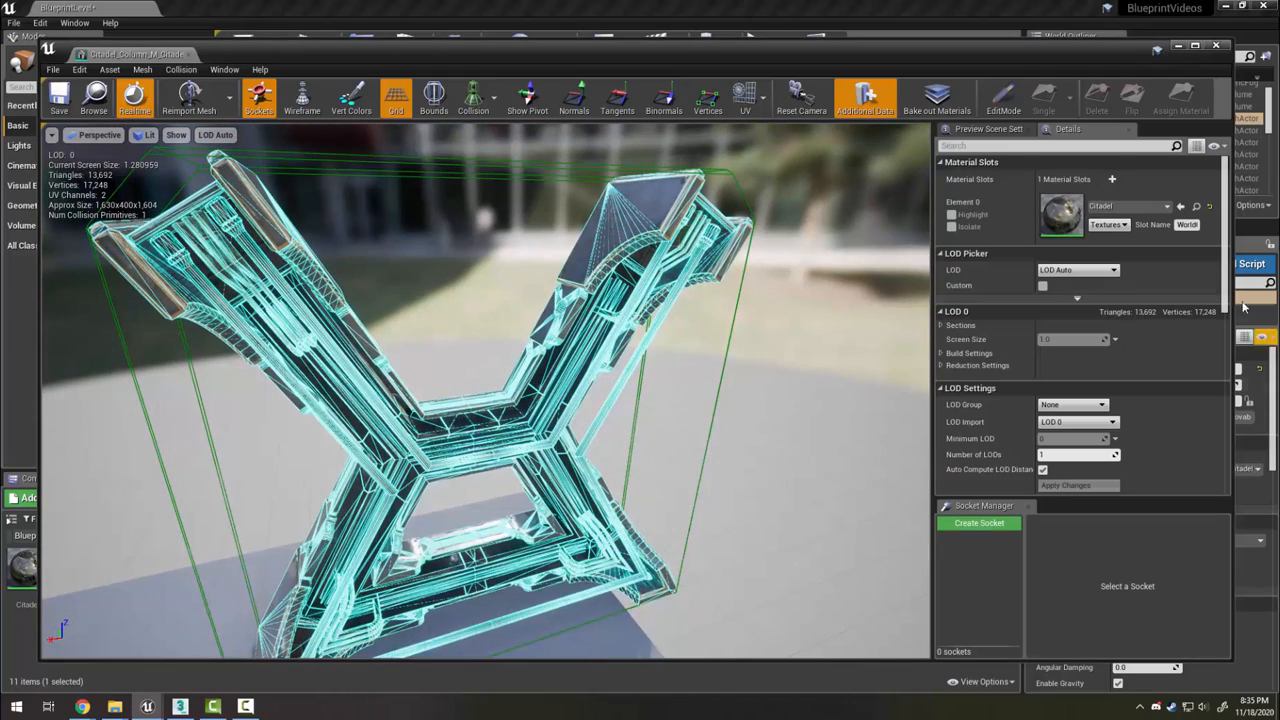
Set the X-shaped mesh's Collision Complexity to Use Complex Collision As Simple, then save and close the mesh
{"action": "scroll", "coordinate": [1226, 210], "scroll_direction": "down", "scroll_amount": 3}
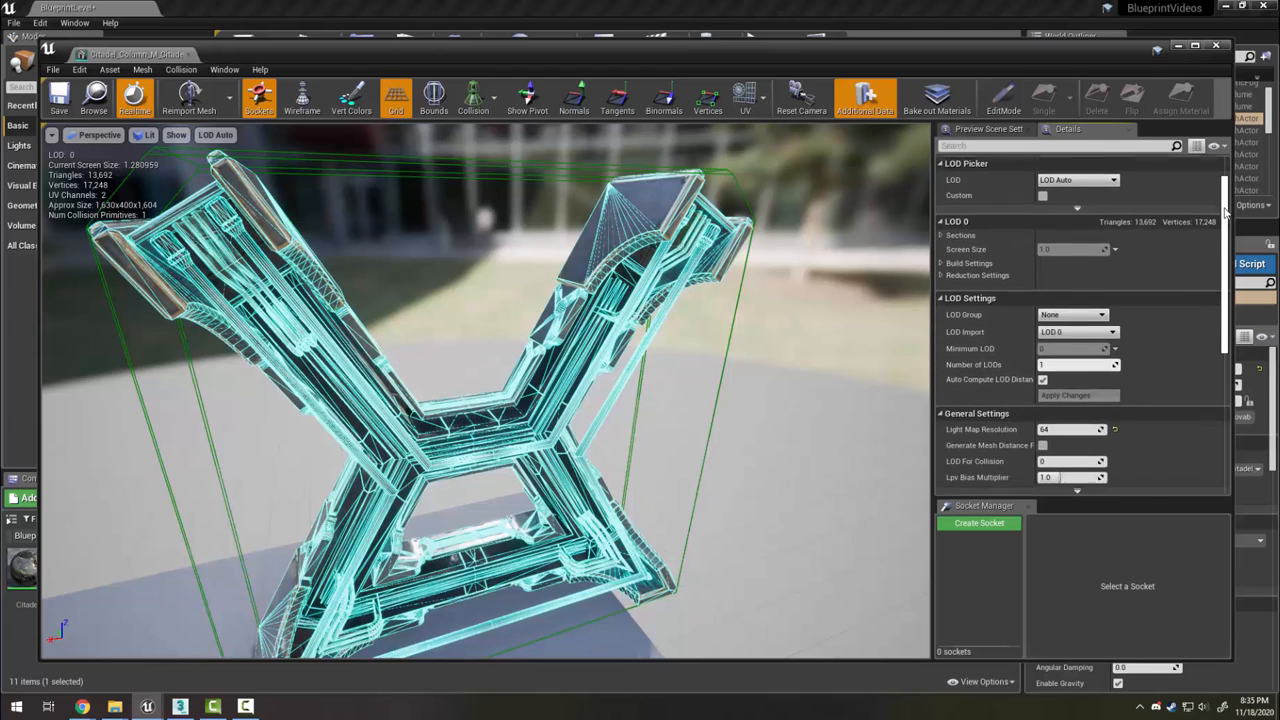
{"action": "left_click_drag", "start_coordinate": [1226, 210], "coordinate": [1222, 332]}
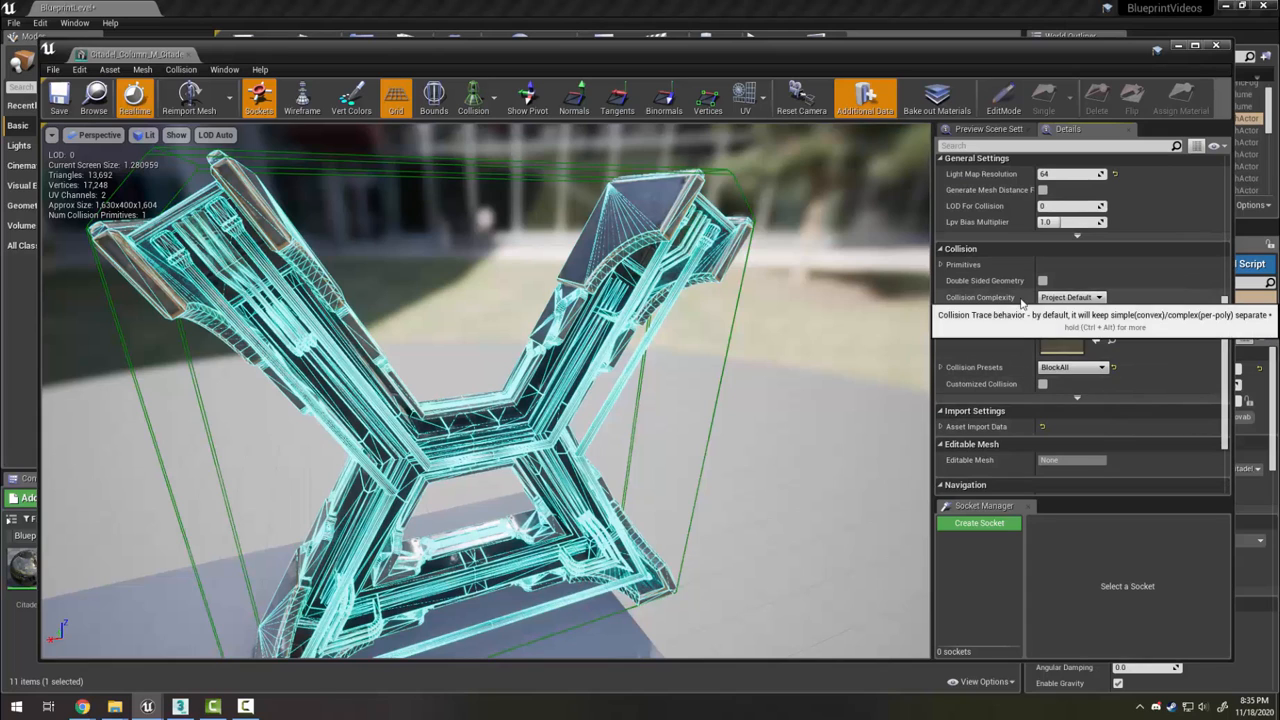
{"action": "left_click", "coordinate": [1098, 297]}
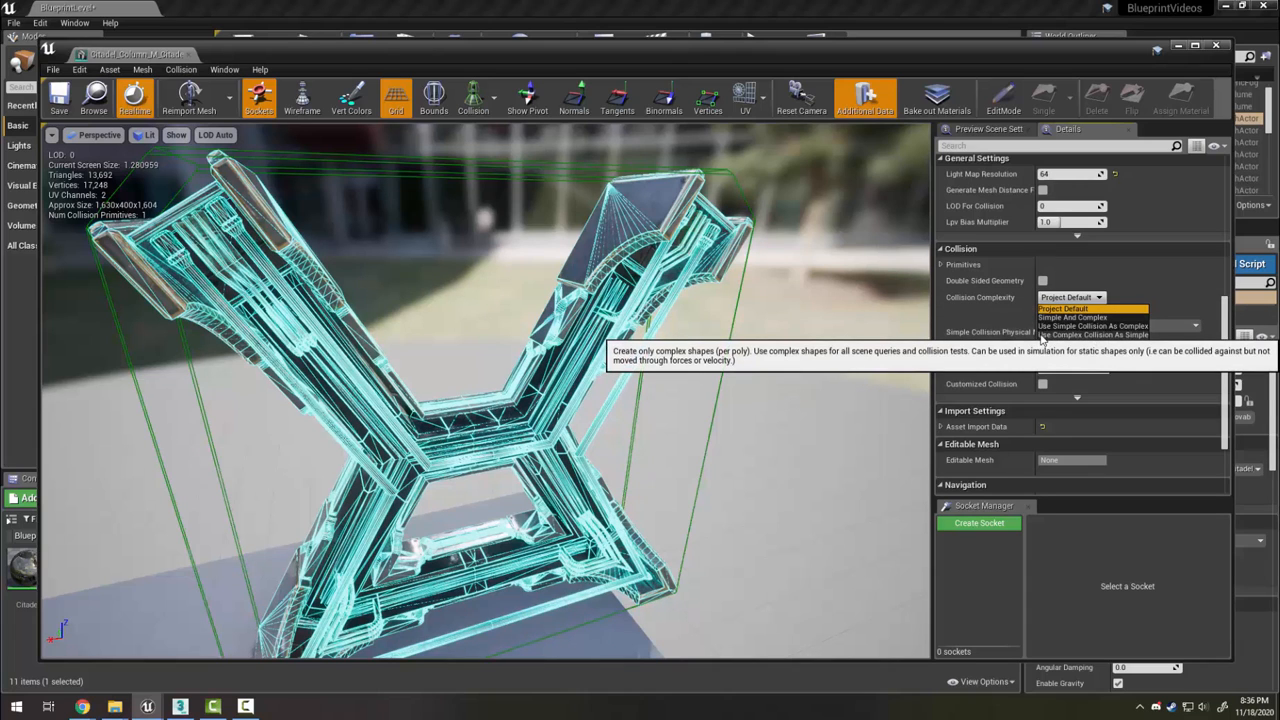
{"action": "left_click", "coordinate": [1041, 336]}
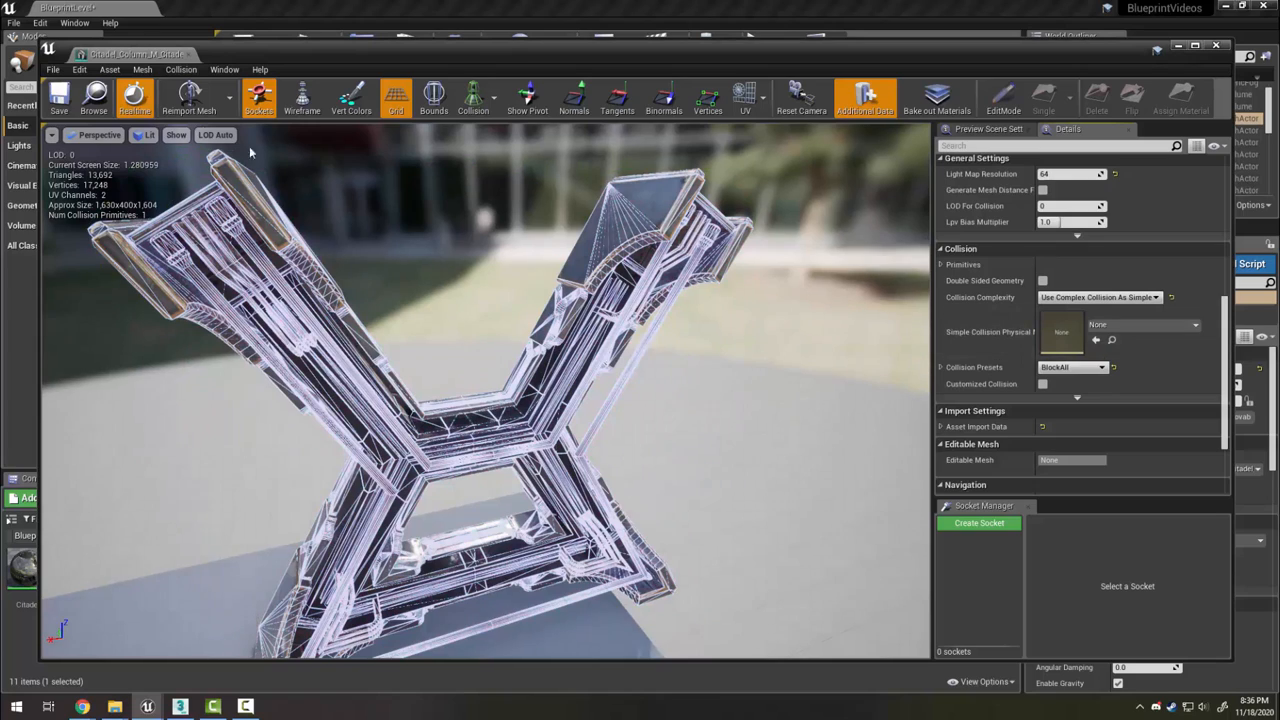
{"action": "left_click", "coordinate": [57, 108]}
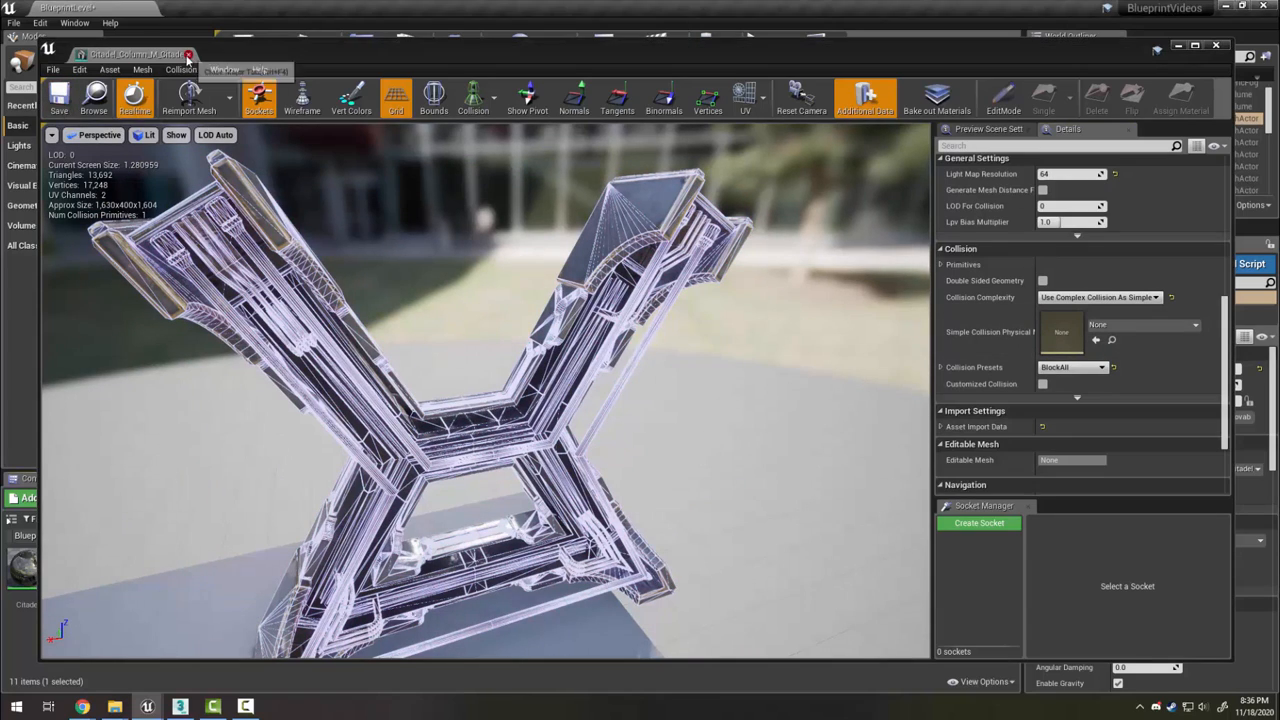
{"action": "left_click", "coordinate": [188, 54]}
Move the X-shaped column in the level to about X 1290, Y -850, across the concrete floor
{"action": "key", "text": "s"}
{"action": "right_click_drag", "start_coordinate": [676, 338], "coordinate": [696, 304]}
{"action": "left_click_drag", "start_coordinate": [475, 342], "coordinate": [225, 362]}
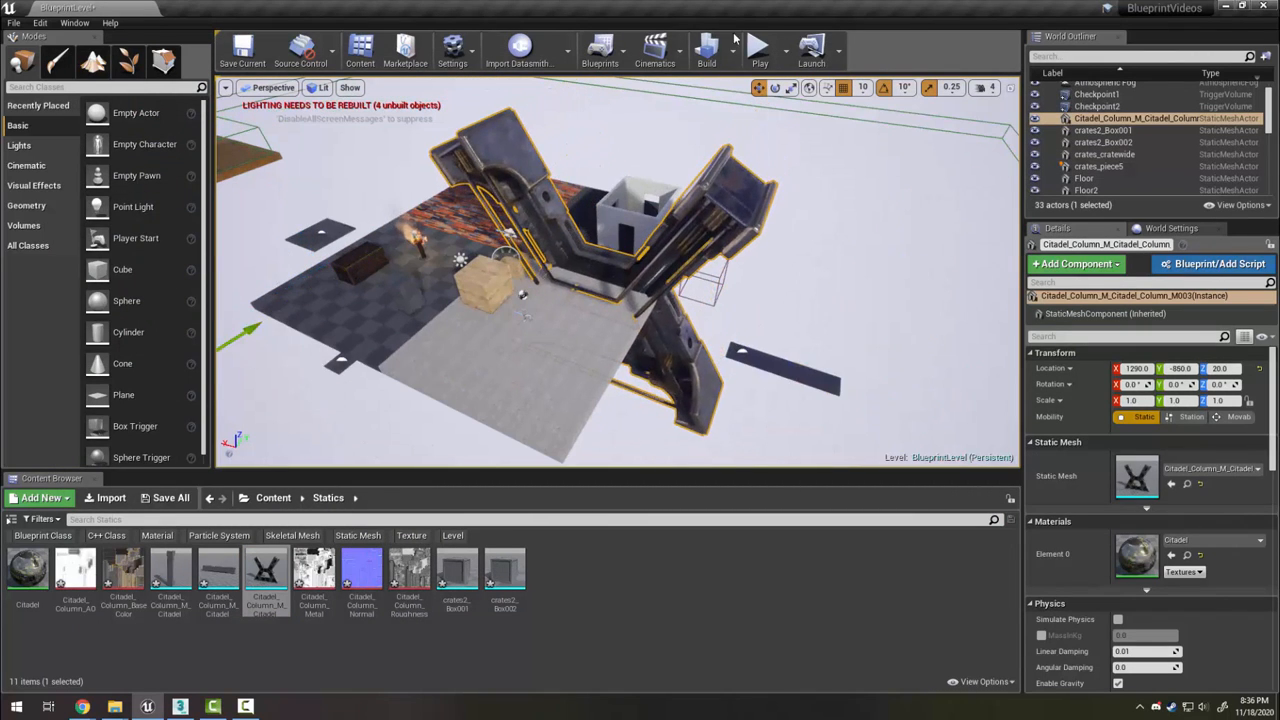
Play the level and run and jump the character through the column's opening to test its collision, then stop playing
{"action": "key", "text": "alt+p"}
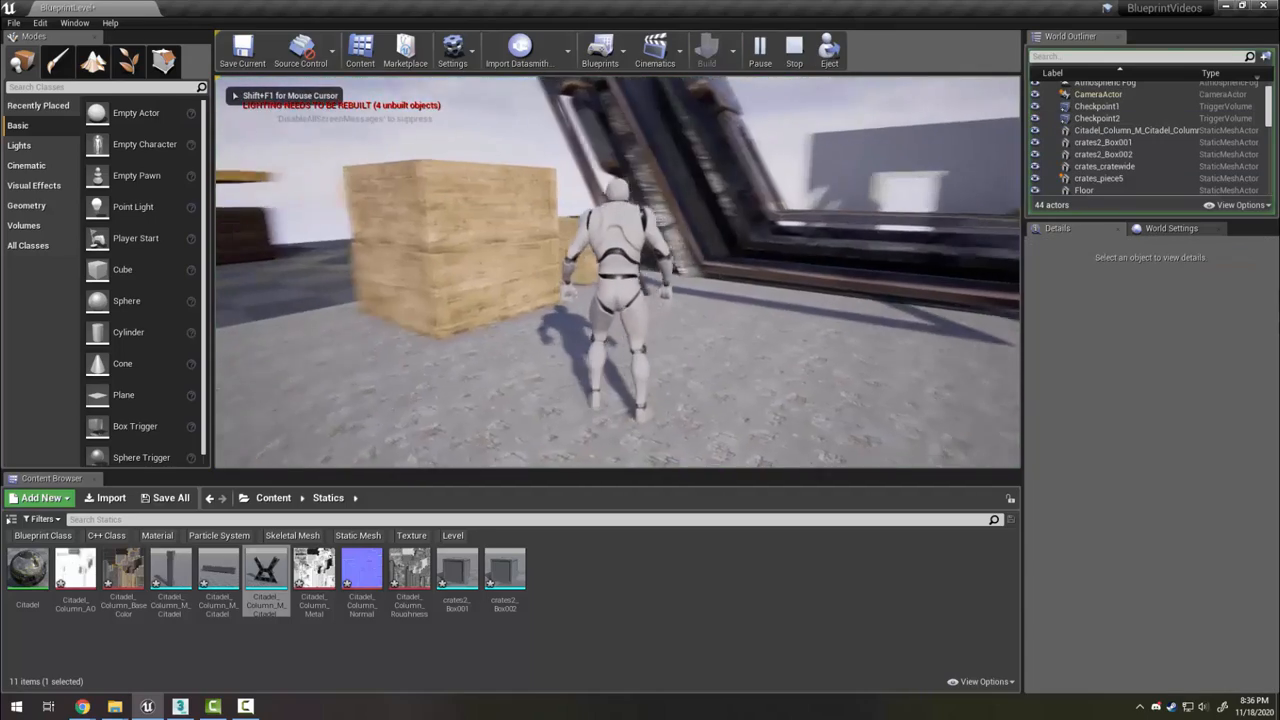
{"action": "key", "text": "w"}
{"action": "key", "text": "space"}
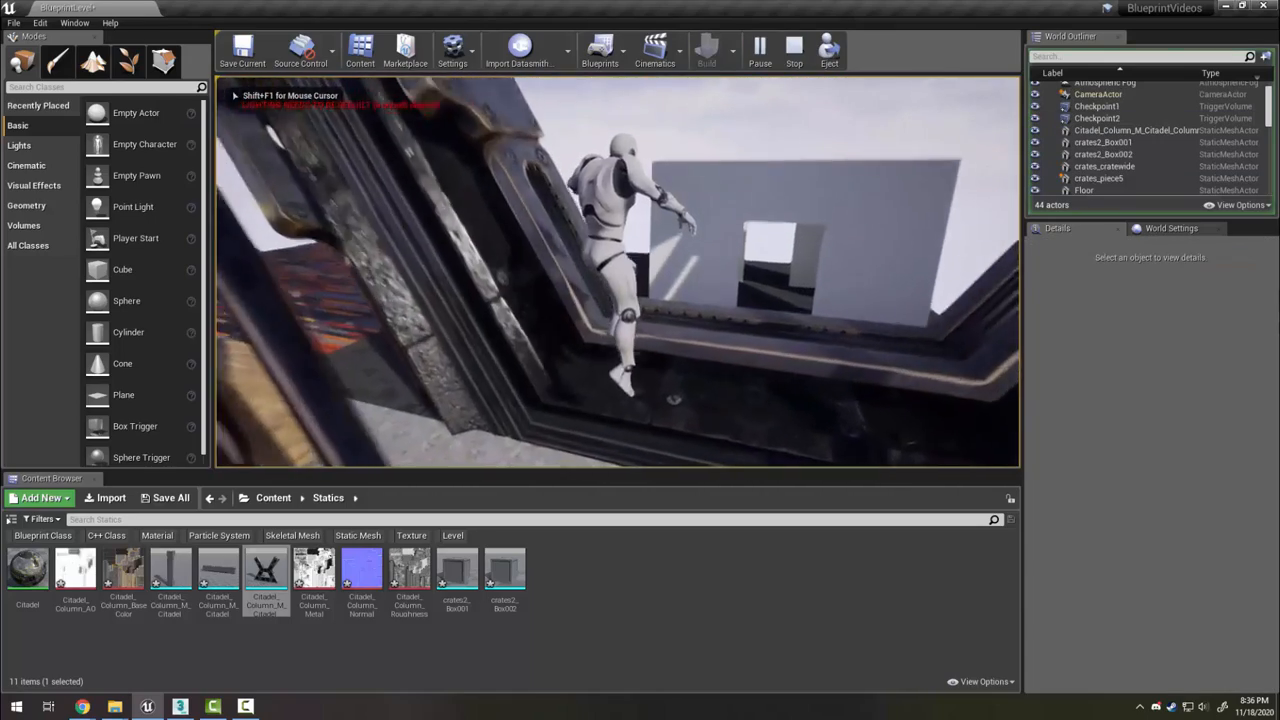
{"action": "key", "text": "space"}
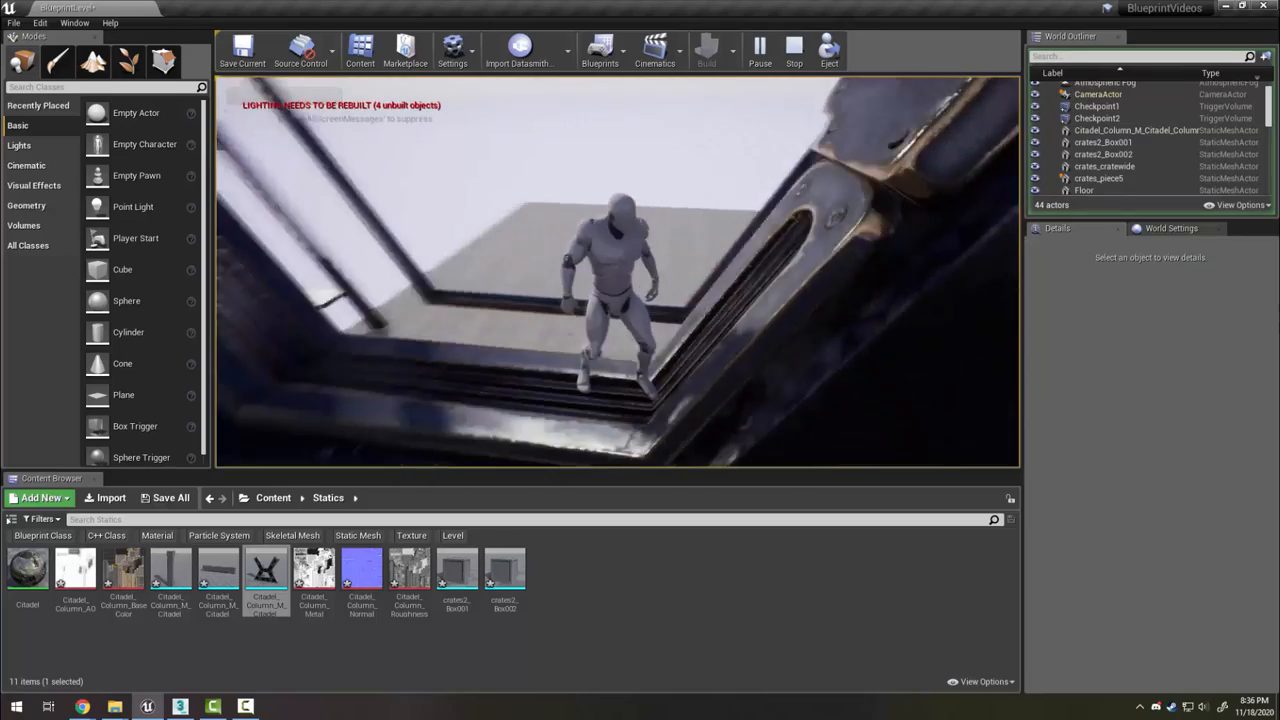
{"action": "key", "text": "w"}
{"action": "key", "text": "space"}
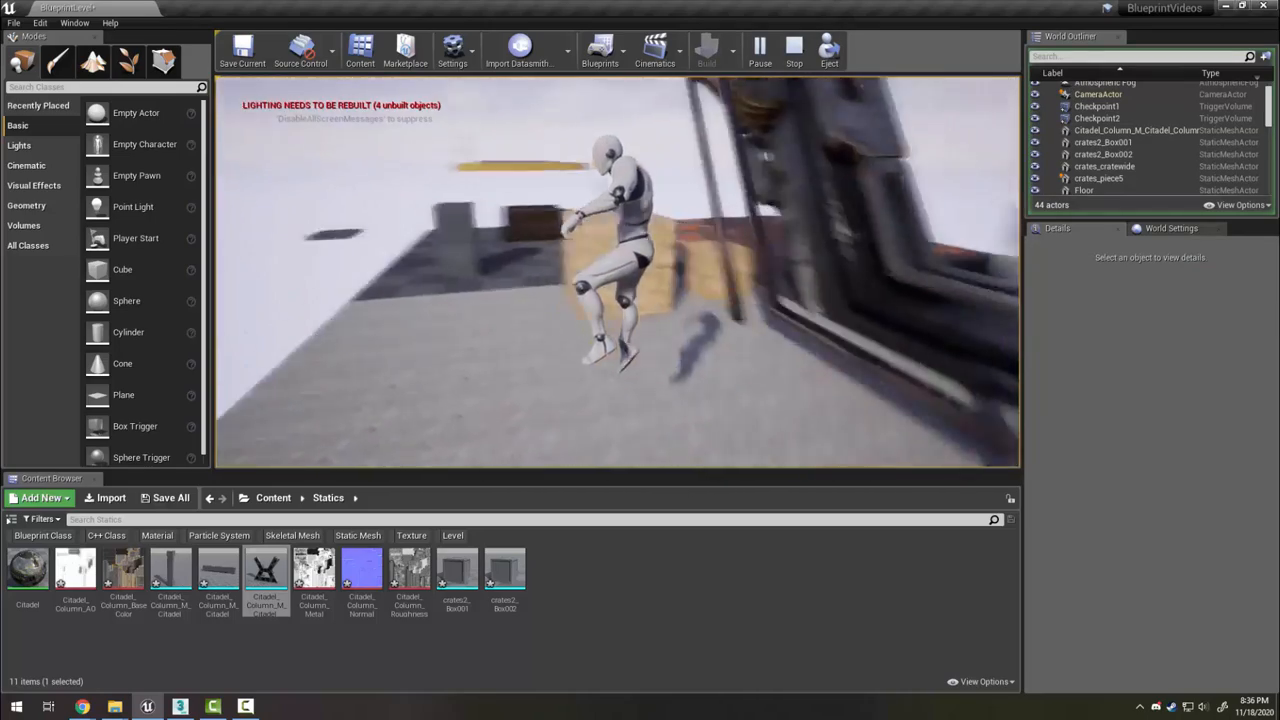
{"action": "key", "text": "Escape"}
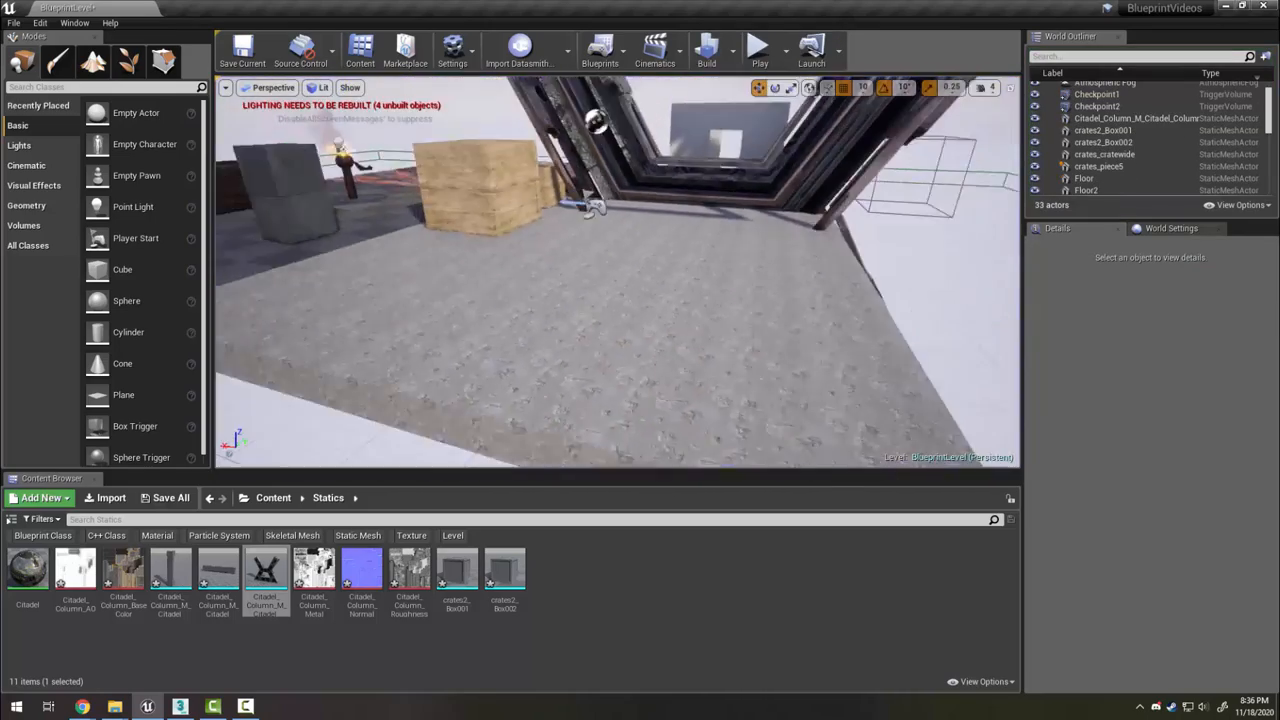
Open the upright pillar Citadel_Column static mesh and set its material slot to Citadel
{"action": "right_click_drag", "start_coordinate": [471, 397], "coordinate": [471, 370]}
{"action": "key", "text": "w"}
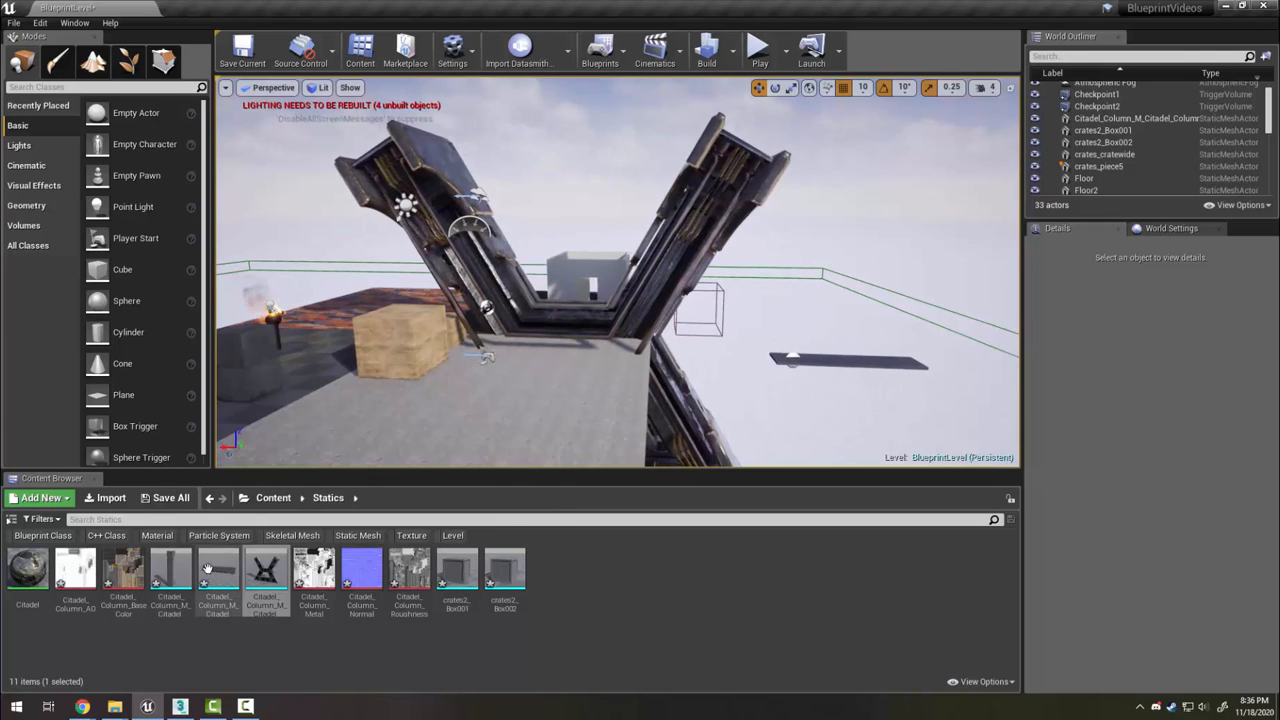
{"action": "double_click", "coordinate": [171, 572]}
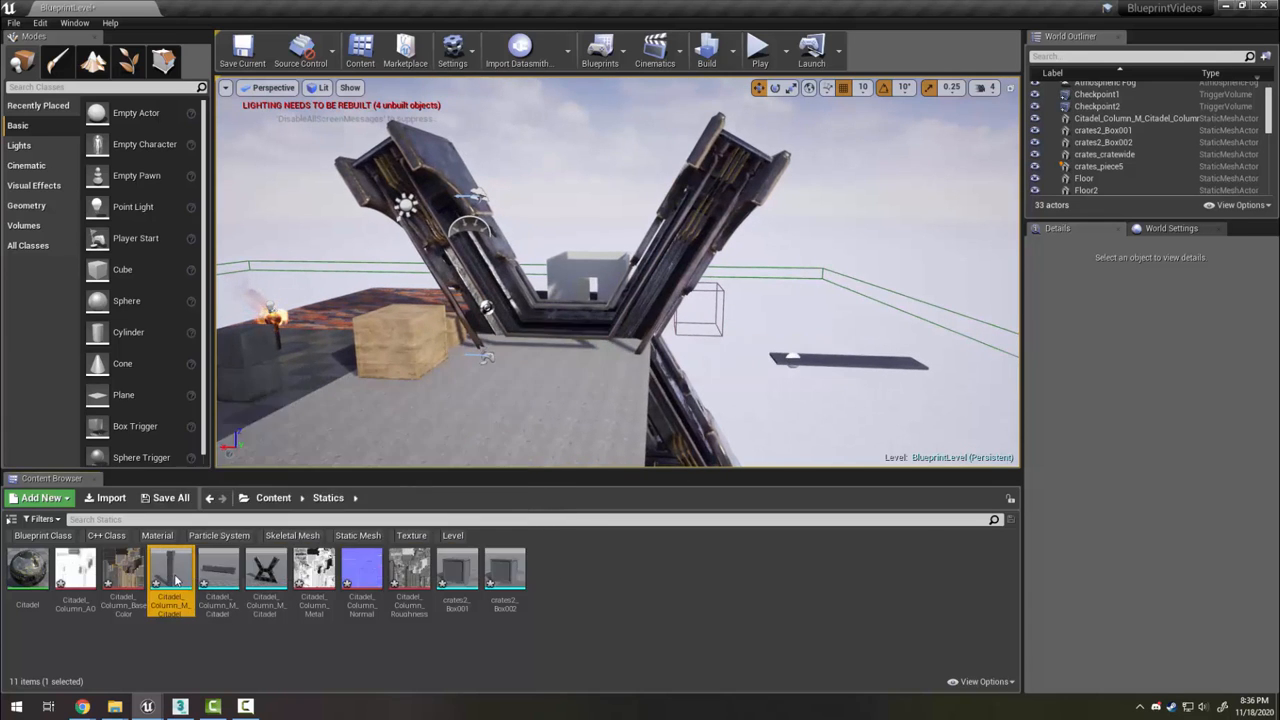
{"action": "left_click", "coordinate": [1120, 206]}
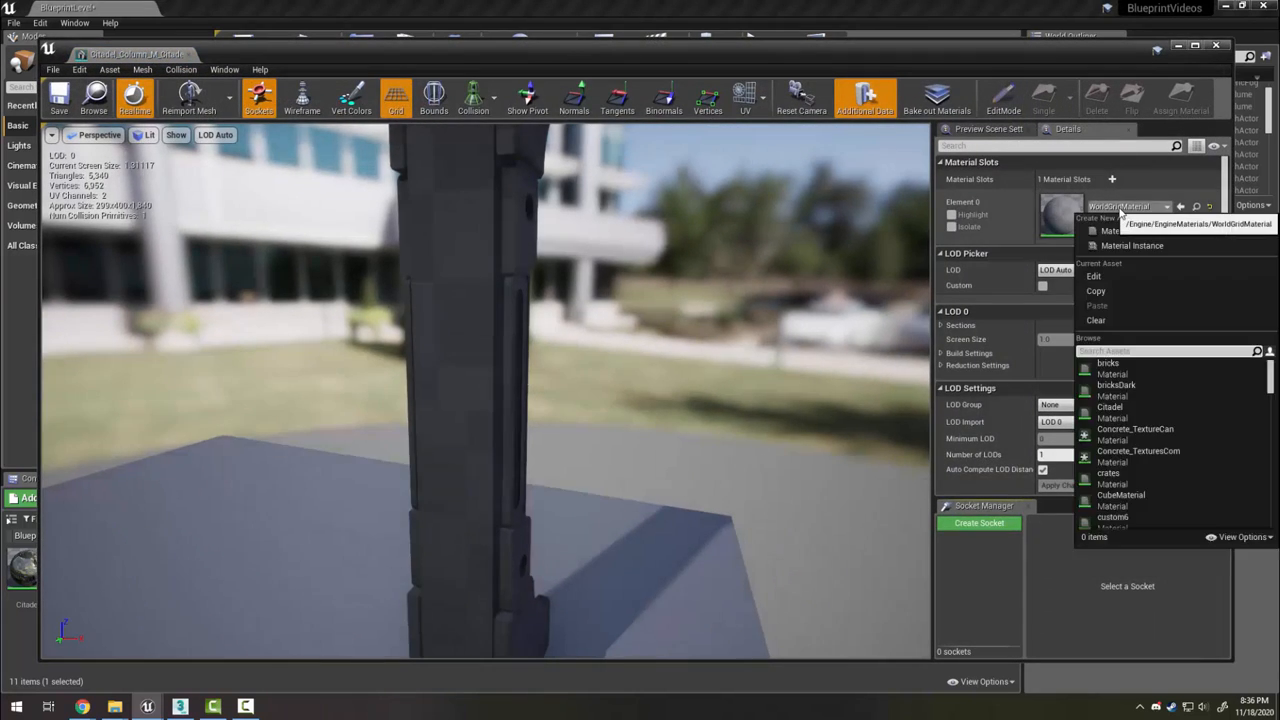
{"action": "type", "text": "caita"}
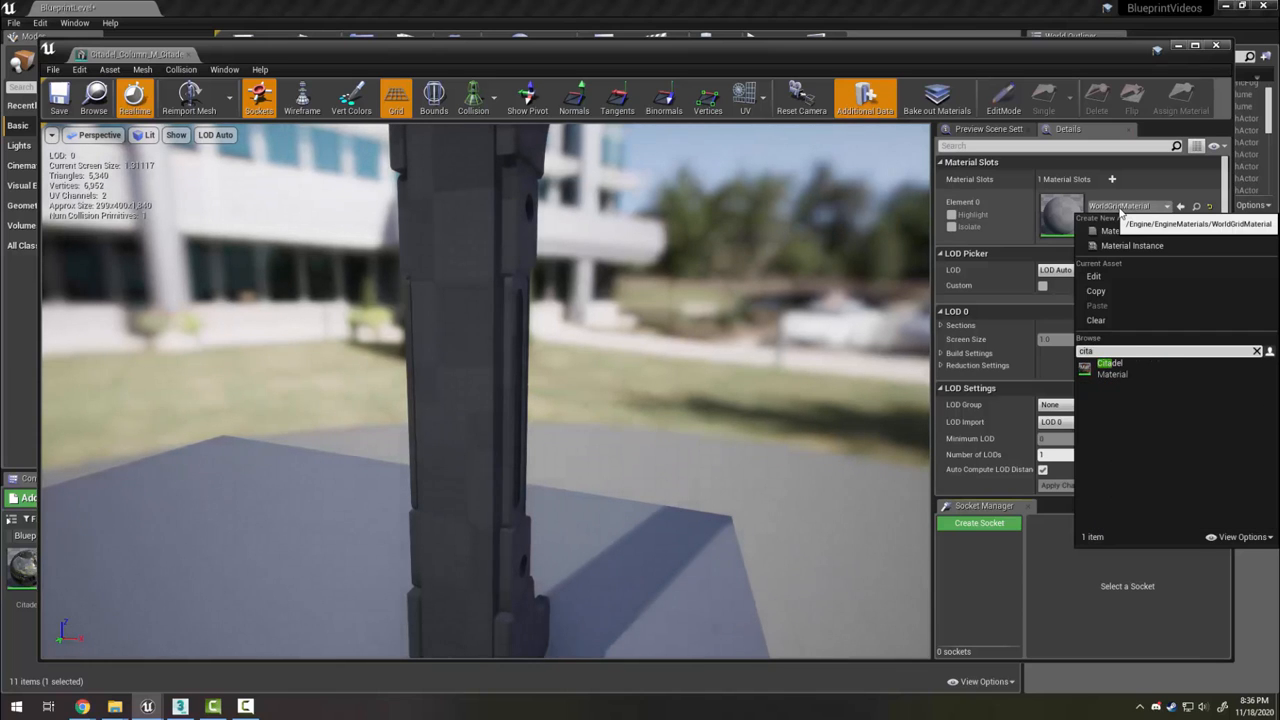
{"action": "left_click", "coordinate": [1128, 368]}
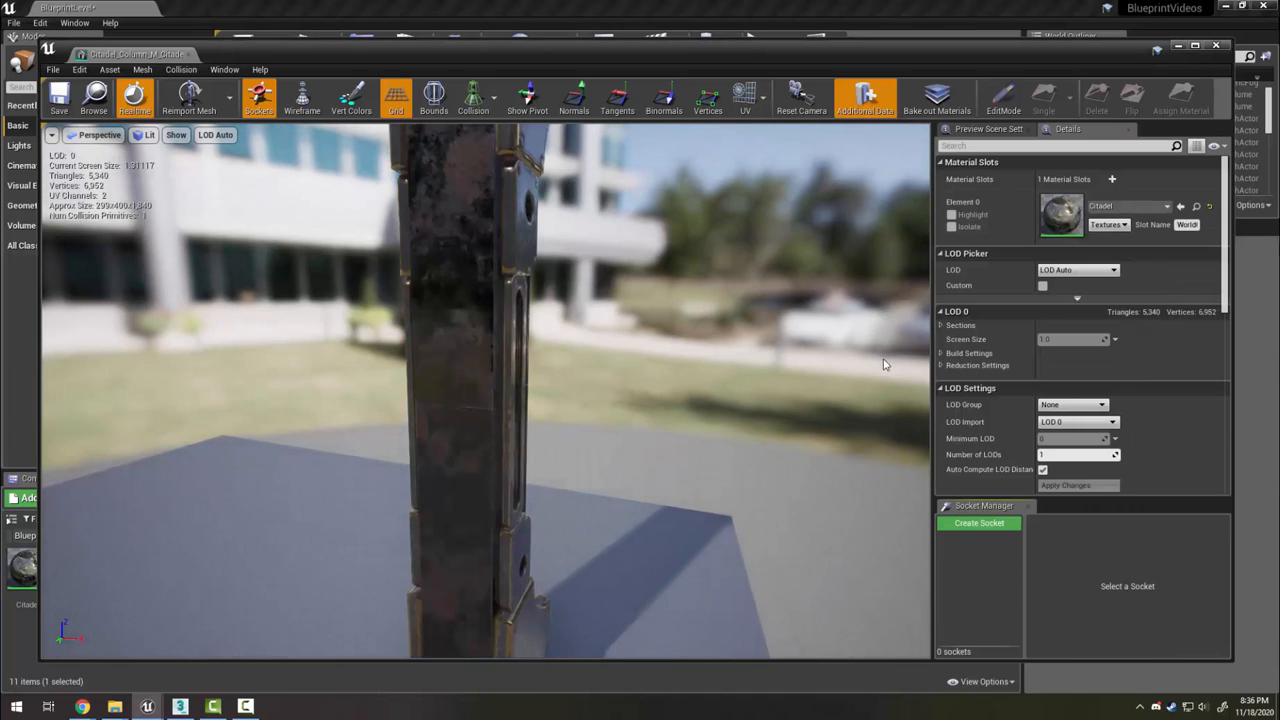
Set the upright pillar mesh's Collision Complexity to Use Complex Collision As Simple, then save and close the mesh
{"action": "left_click_drag", "start_coordinate": [1225, 305], "coordinate": [1225, 434]}
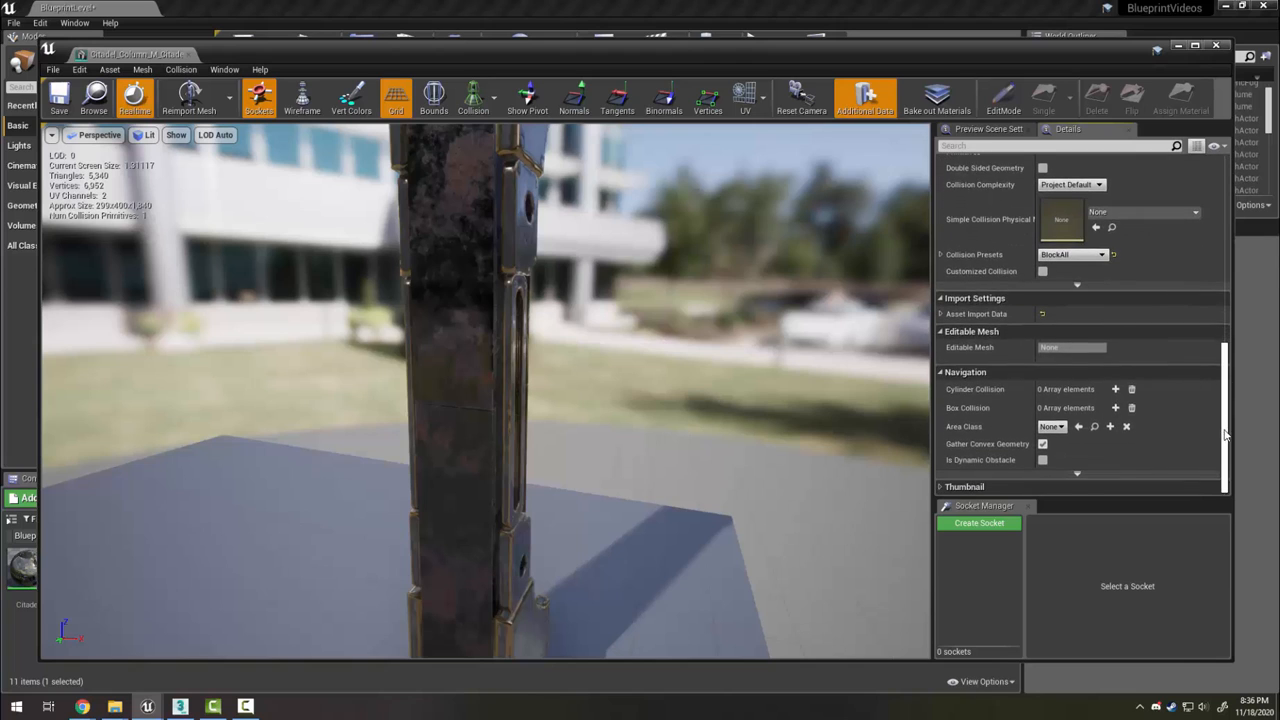
{"action": "left_click", "coordinate": [1088, 185]}
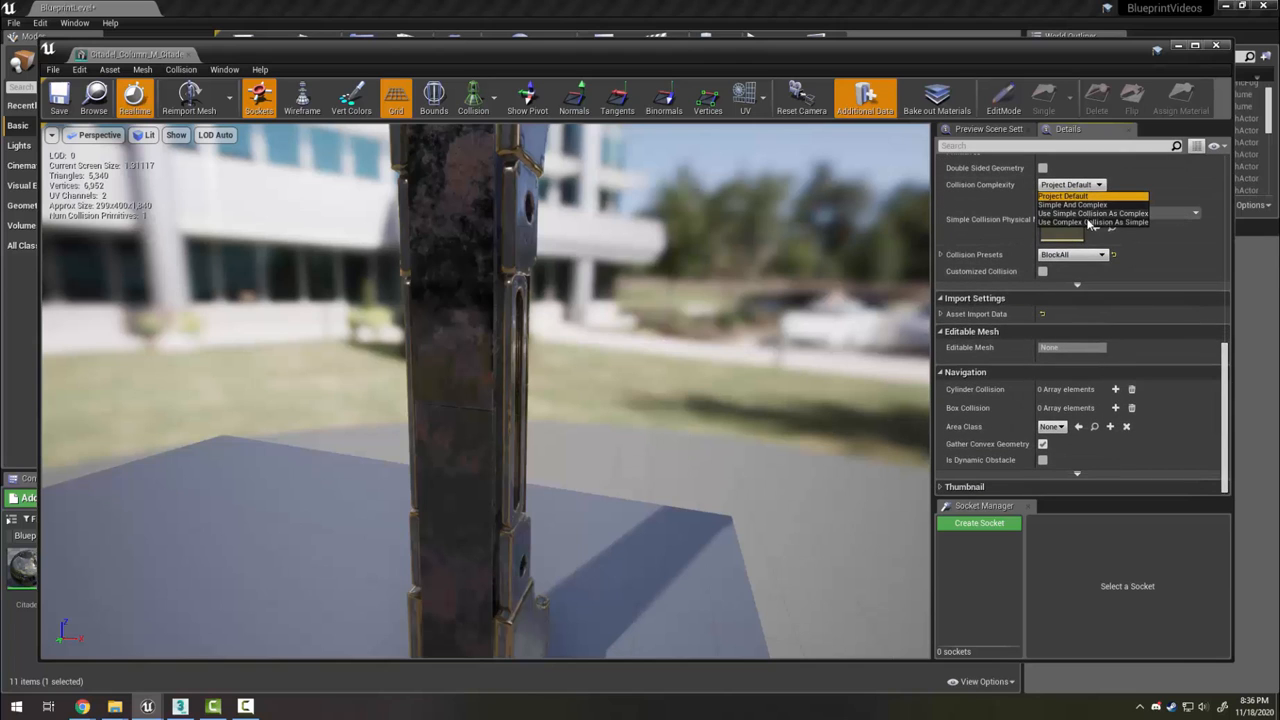
{"action": "left_click", "coordinate": [1090, 222]}
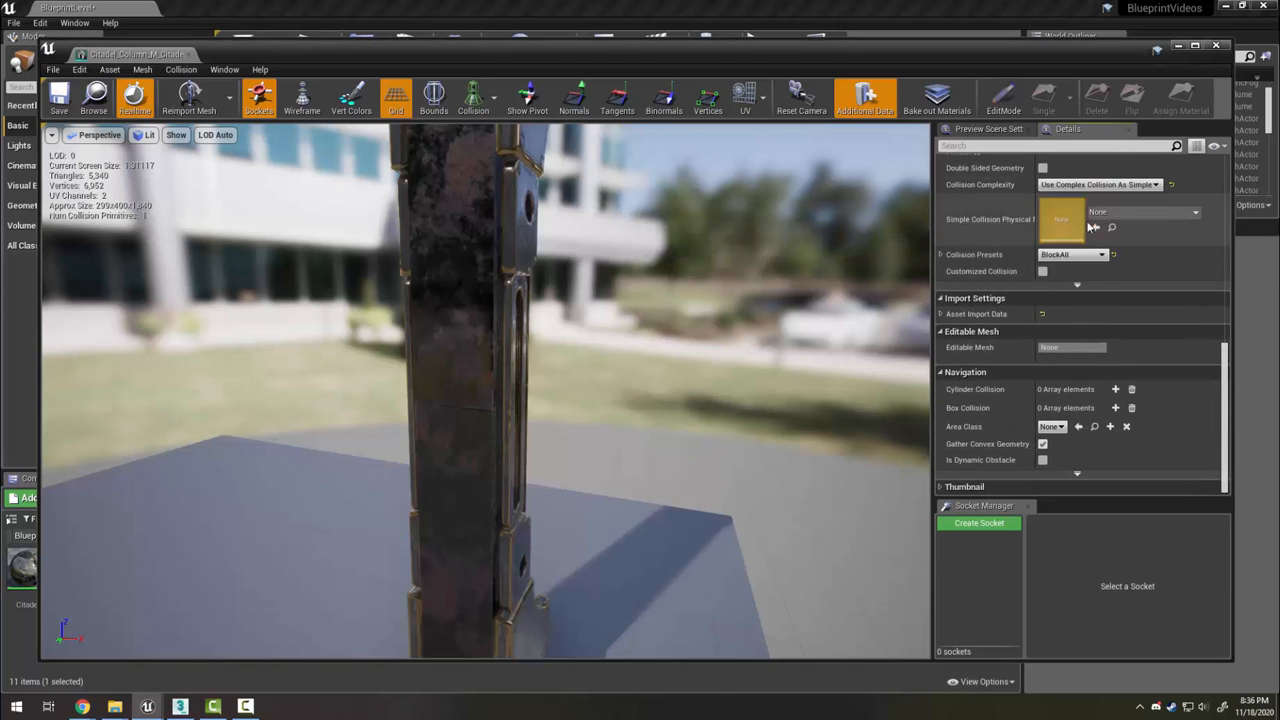
{"action": "left_click", "coordinate": [67, 115]}
{"action": "left_click", "coordinate": [1216, 47]}
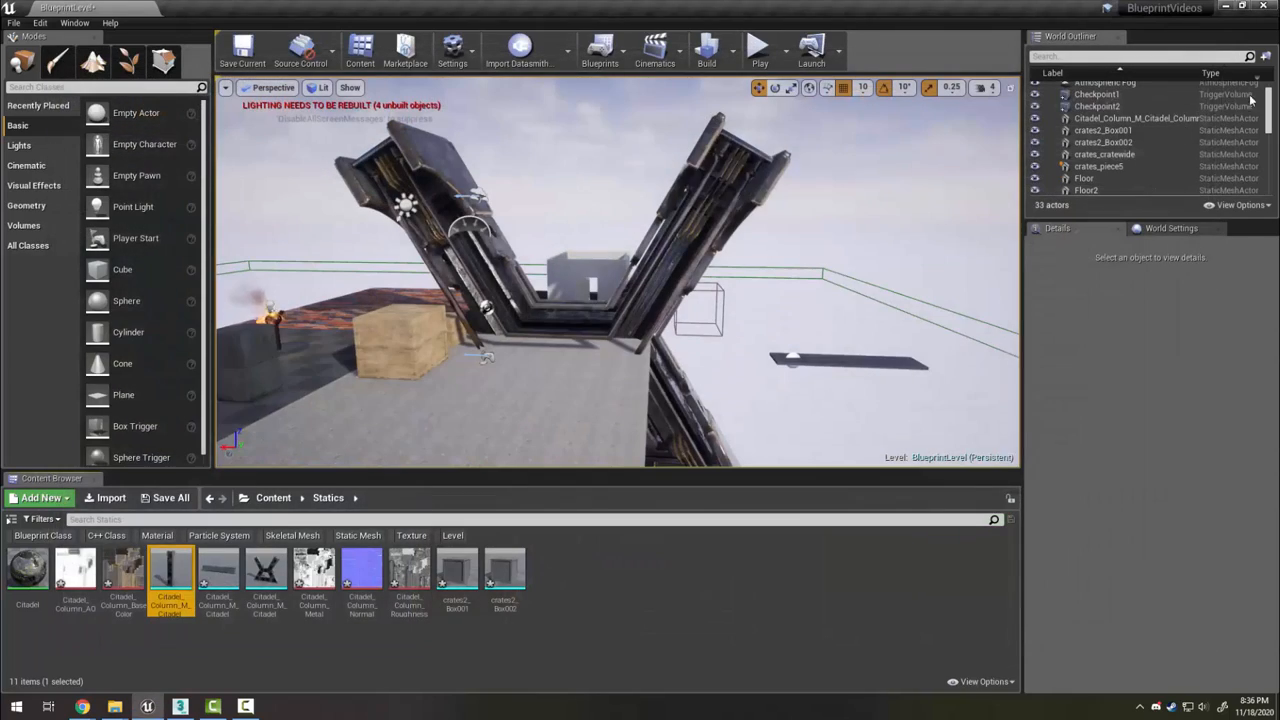